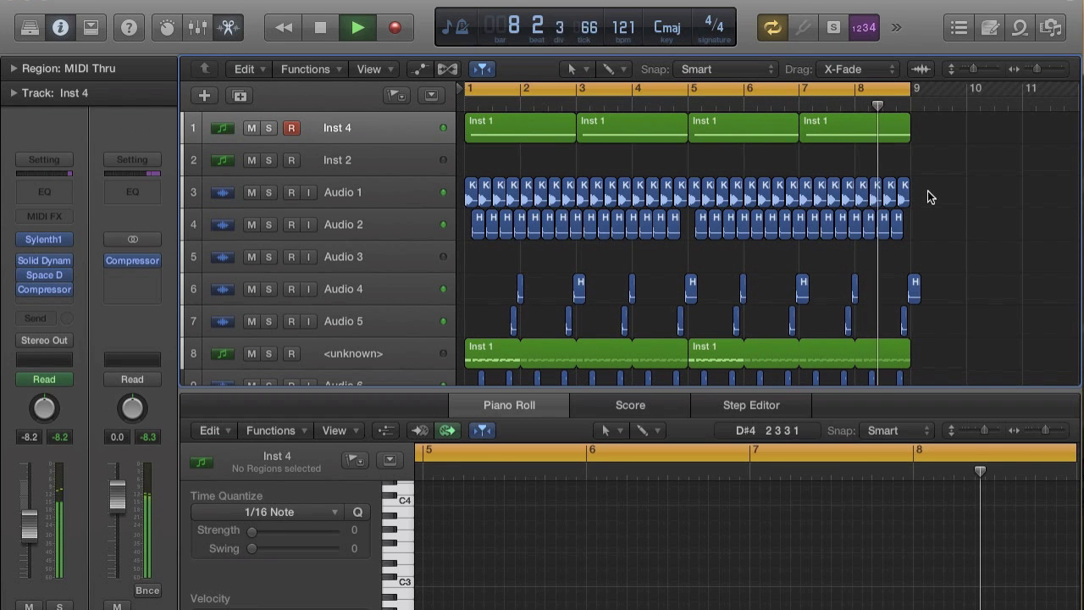
Step: Stop playback and select the Inst 2 track
{"action": "key", "text": "space"}
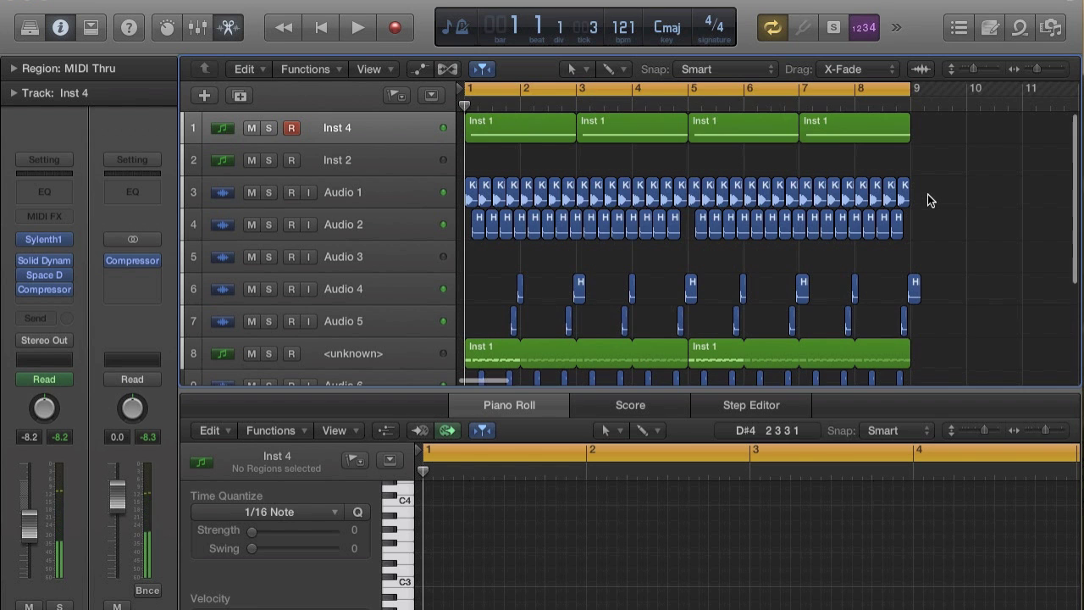
{"action": "key", "text": "super+Right"}
{"action": "left_click", "coordinate": [370, 134]}
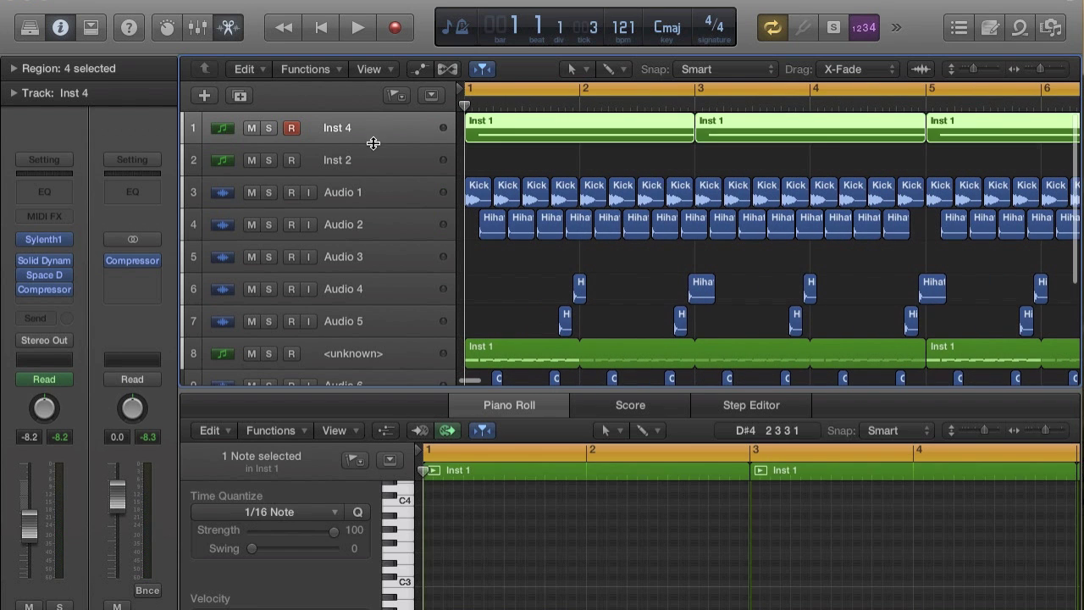
{"action": "left_click", "coordinate": [379, 153]}
{"action": "key", "text": "super+Left"}
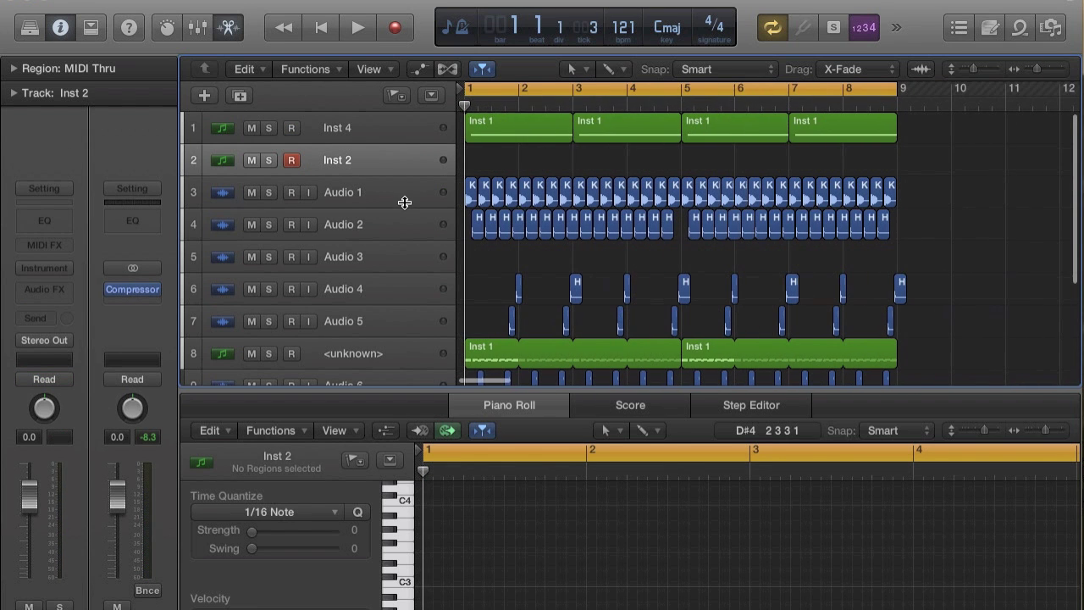
Step: Repeat the four Inst 4 regions without automation data and place the copies on the Inst 2 track from bar 1
{"action": "left_click_drag", "start_coordinate": [569, 152], "coordinate": [800, 131]}
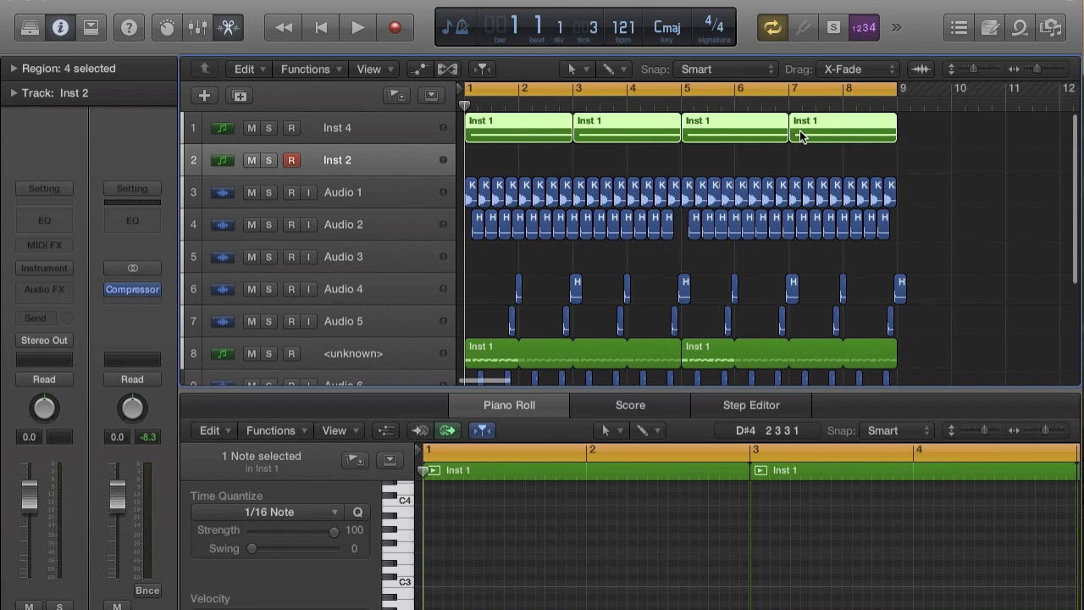
{"action": "key", "text": "super+r"}
{"action": "left_click", "coordinate": [652, 247]}
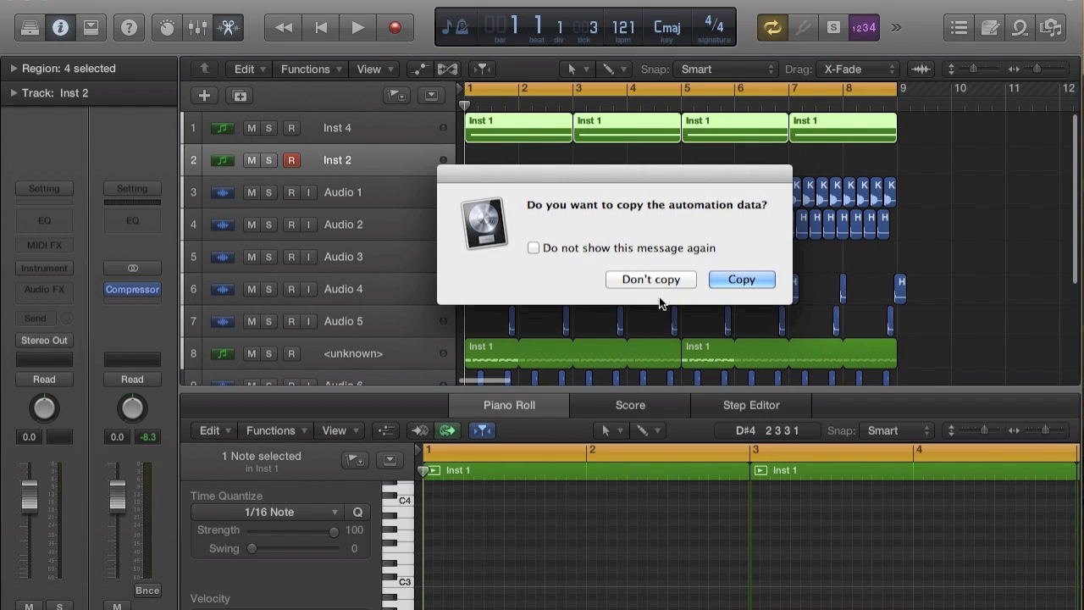
{"action": "left_click", "coordinate": [649, 282]}
{"action": "left_click_drag", "start_coordinate": [942, 120], "coordinate": [512, 161]}
{"action": "left_click", "coordinate": [583, 239]}
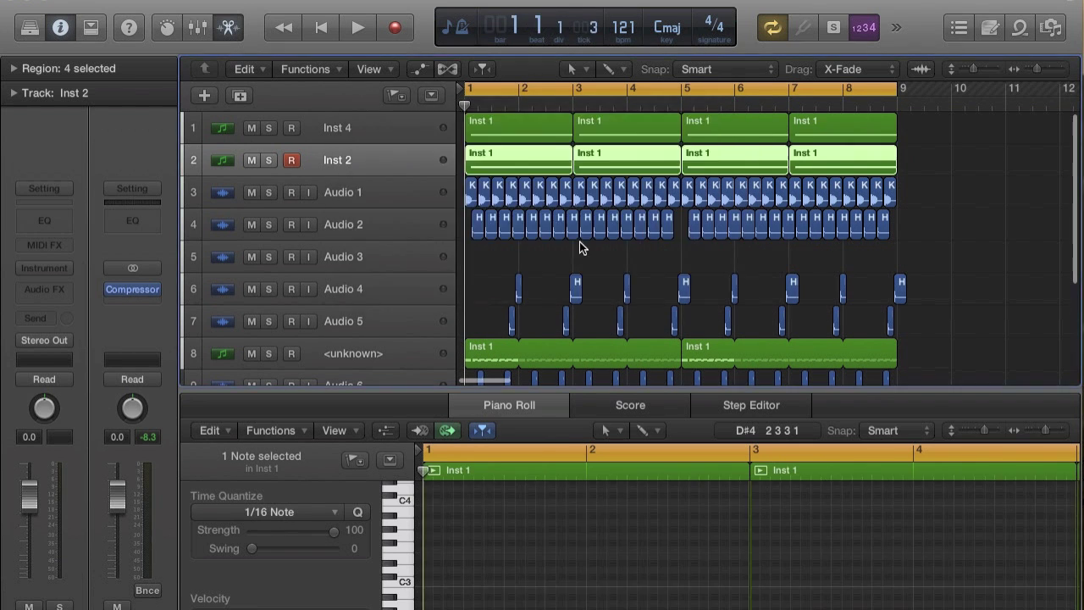
Step: Delete the four copied regions from the Inst 2 track
{"action": "left_click", "coordinate": [337, 131]}
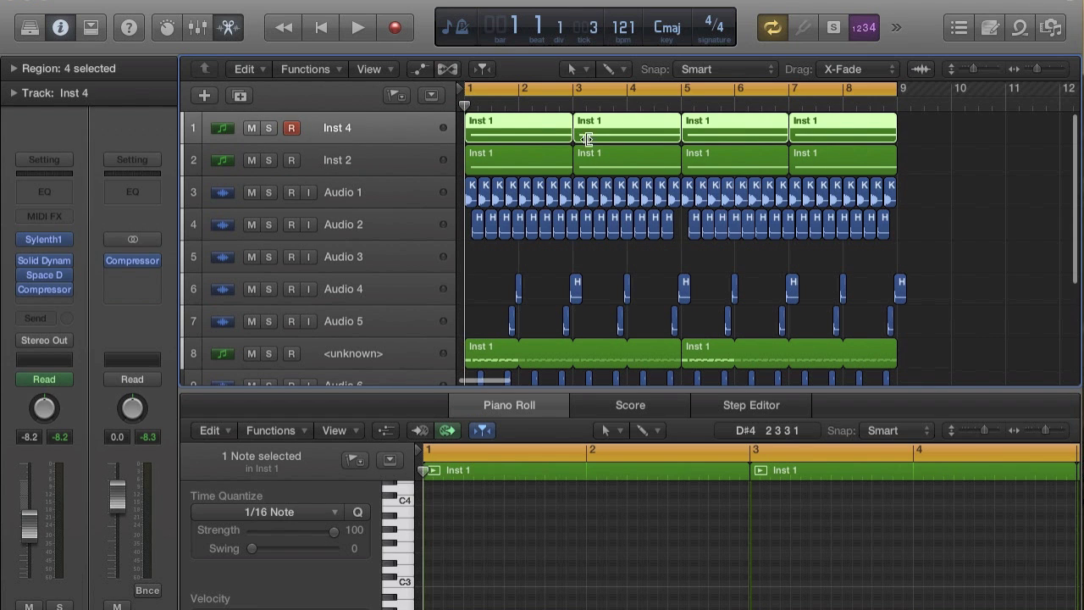
{"action": "left_click", "coordinate": [563, 153]}
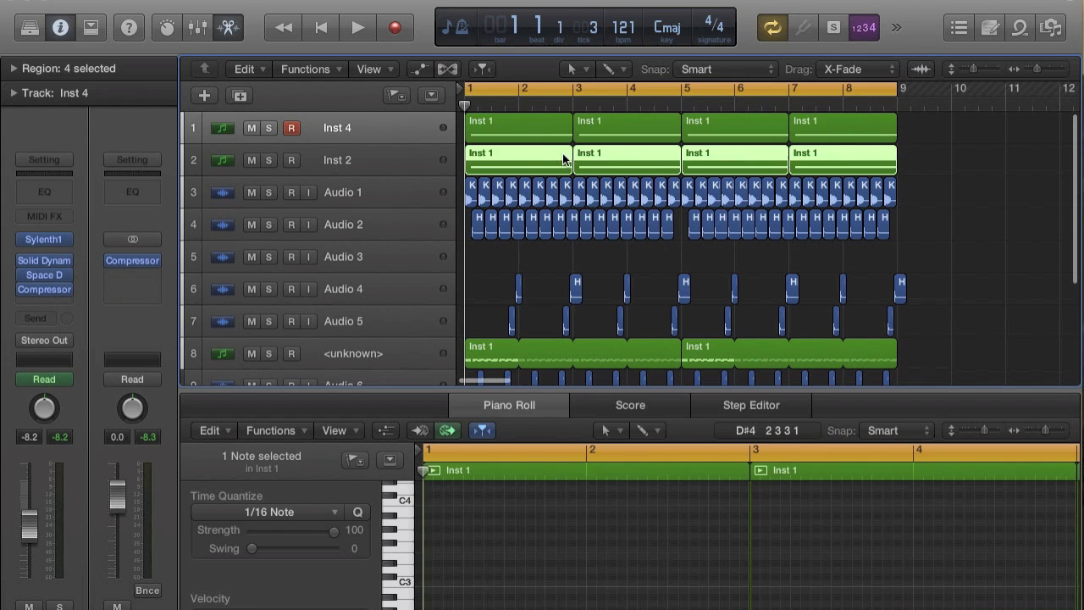
{"action": "key", "text": "Delete"}
Step: Repeat the Inst 4 regions including automation data and move the copies with their automation onto Inst 2 from bar 1
{"action": "left_click_drag", "start_coordinate": [921, 110], "coordinate": [536, 124]}
{"action": "key", "text": "super+r"}
{"action": "left_click", "coordinate": [666, 248]}
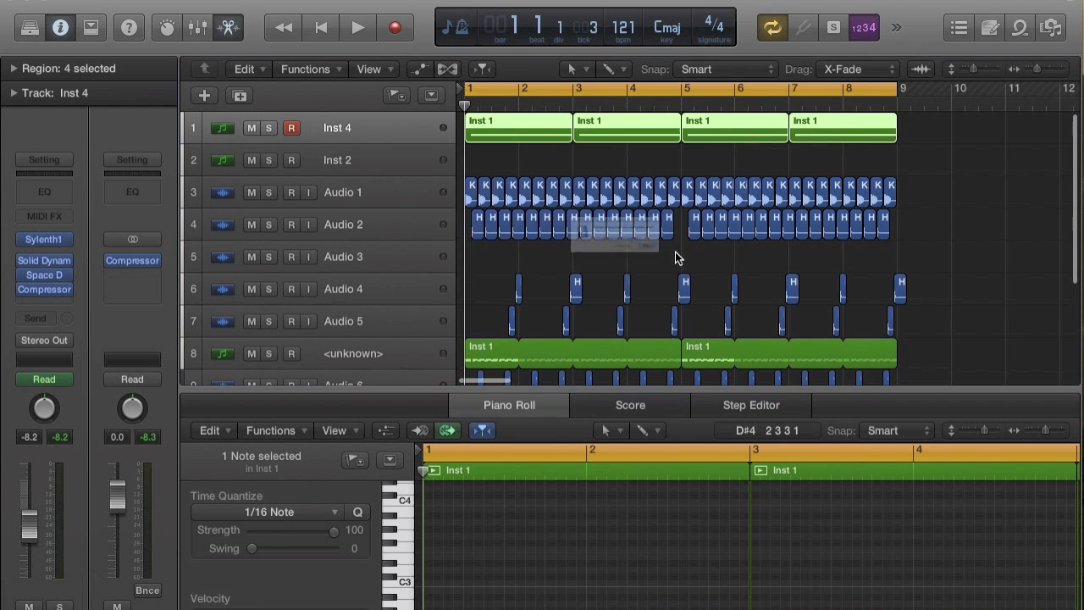
{"action": "left_click", "coordinate": [739, 281]}
{"action": "left_click_drag", "start_coordinate": [941, 127], "coordinate": [504, 158]}
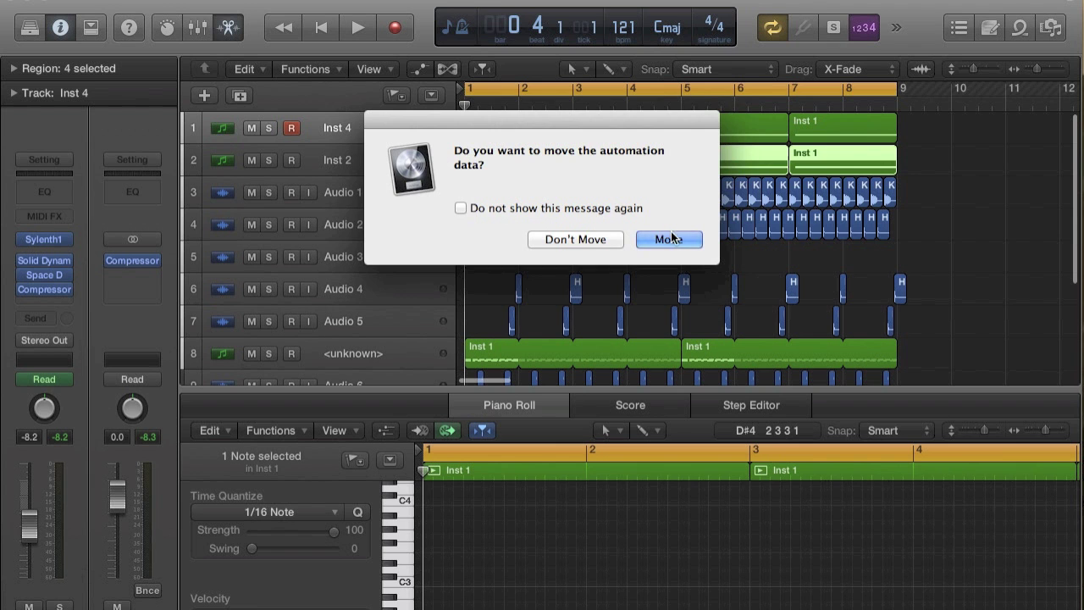
{"action": "left_click", "coordinate": [669, 239]}
Step: Show the track automation and inspect the Sylenth1 pitch curve above Inst 2's automation lane
{"action": "key", "text": "super+Right"}
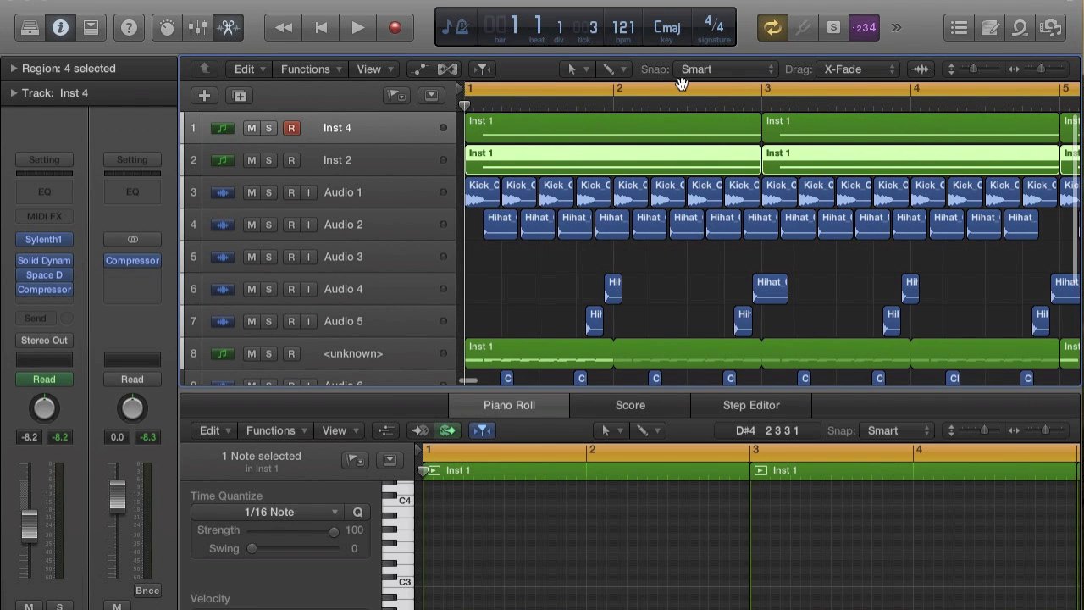
{"action": "left_click", "coordinate": [418, 69]}
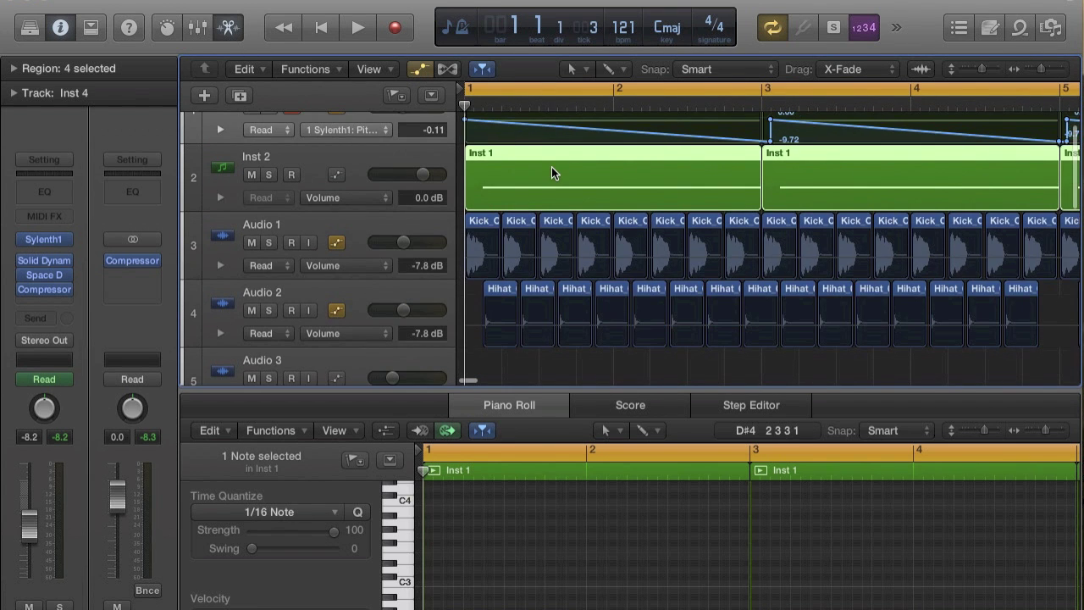
{"action": "key", "text": "super+Left"}
{"action": "key", "text": "super+Left"}
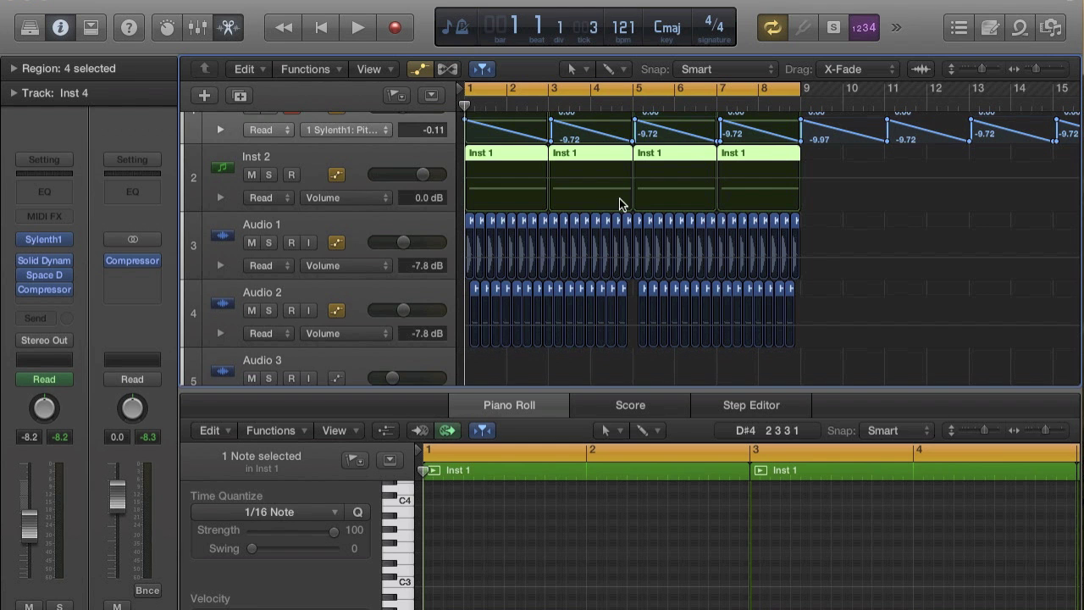
{"action": "scroll", "coordinate": [620, 204], "scroll_direction": "up", "scroll_amount": 3}
{"action": "left_click", "coordinate": [827, 135]}
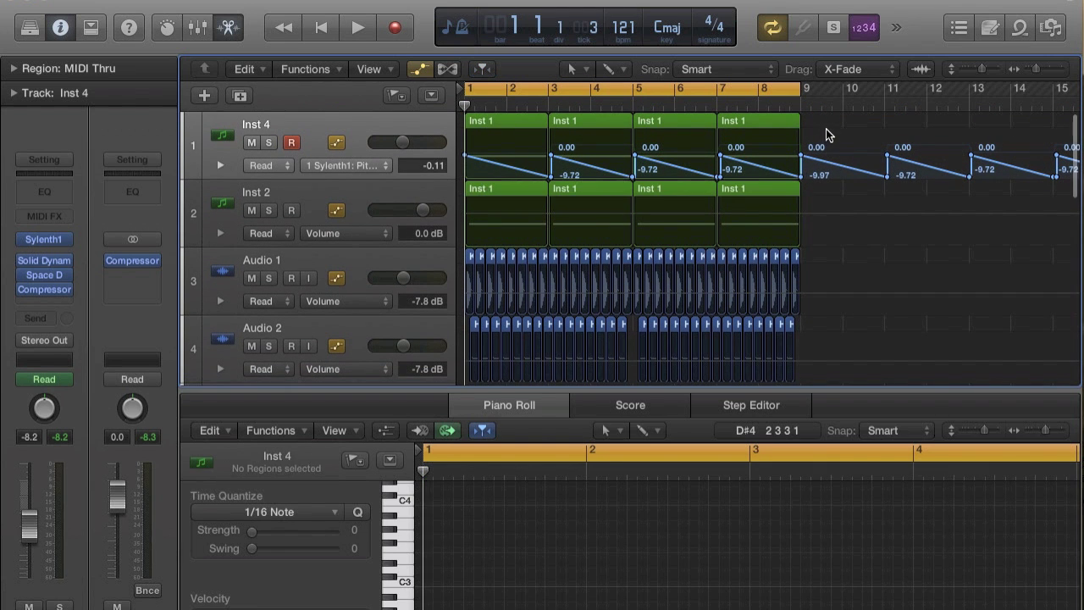
Step: Repeat the four Inst 4 regions once as copies, including their automation data
{"action": "left_click_drag", "start_coordinate": [830, 125], "coordinate": [487, 141]}
{"action": "key", "text": "super+r"}
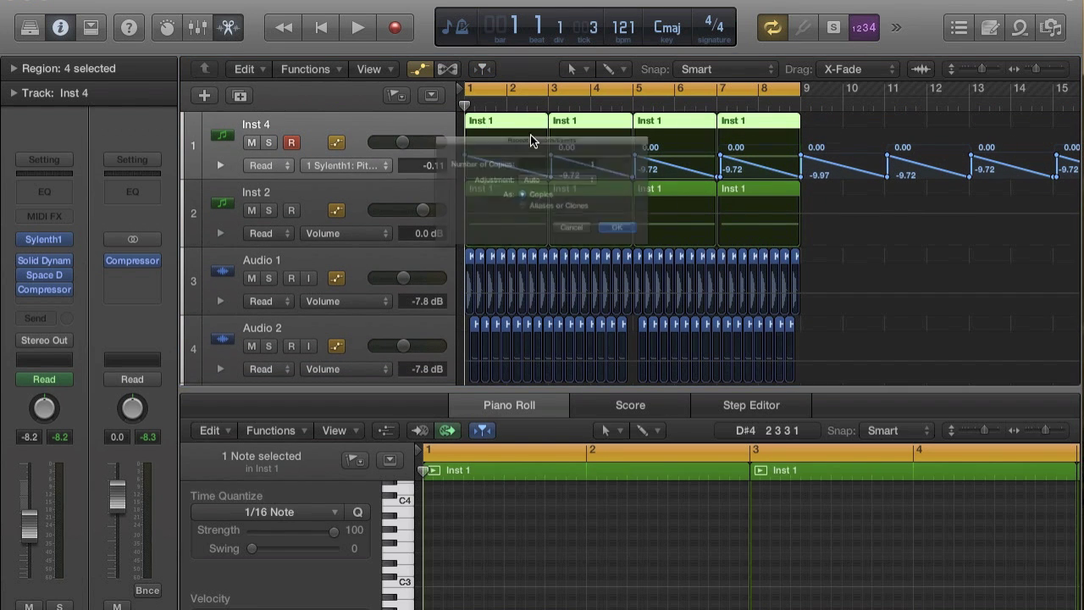
{"action": "left_click", "coordinate": [654, 247]}
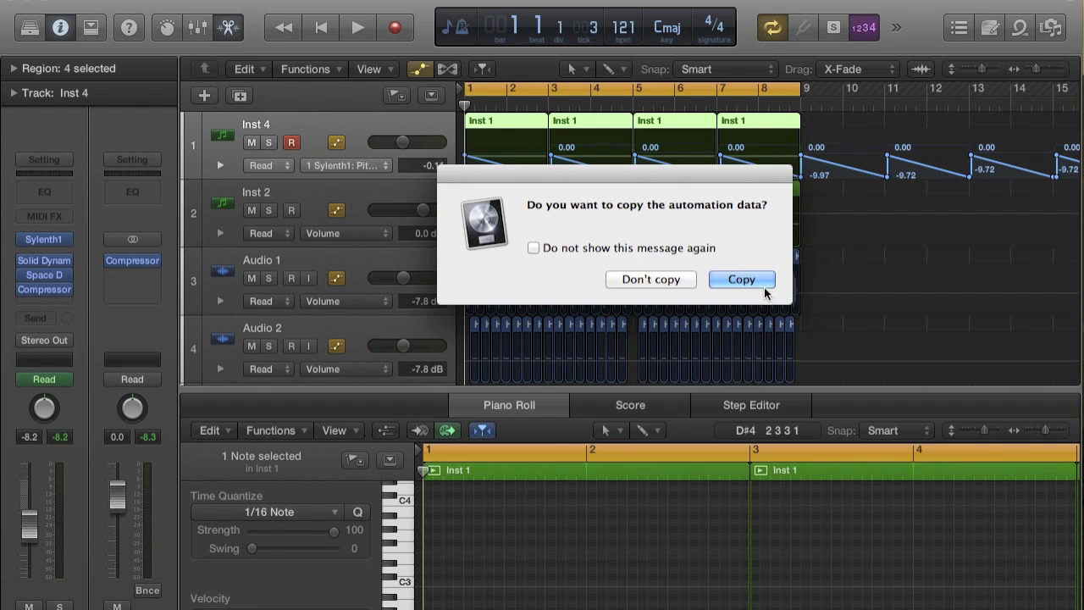
{"action": "left_click", "coordinate": [742, 281]}
Step: Replace the Inst 2 regions with the four new Inst 4 copies starting at bar 1, moving their automation data along
{"action": "left_click_drag", "start_coordinate": [809, 195], "coordinate": [501, 204]}
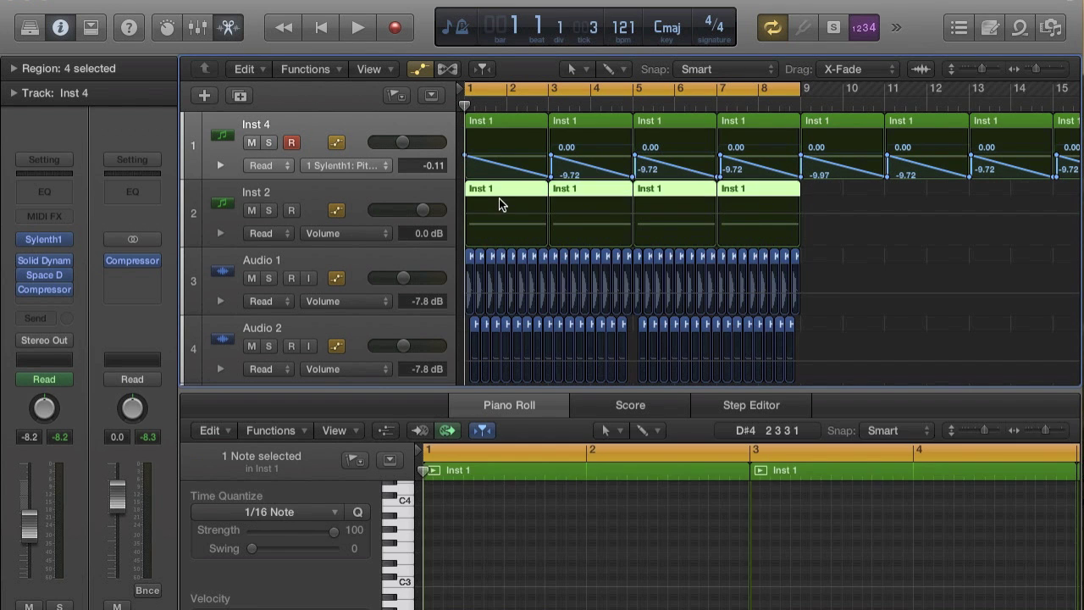
{"action": "key", "text": "Delete"}
{"action": "key", "text": "super+Left"}
{"action": "key", "text": "super+Left"}
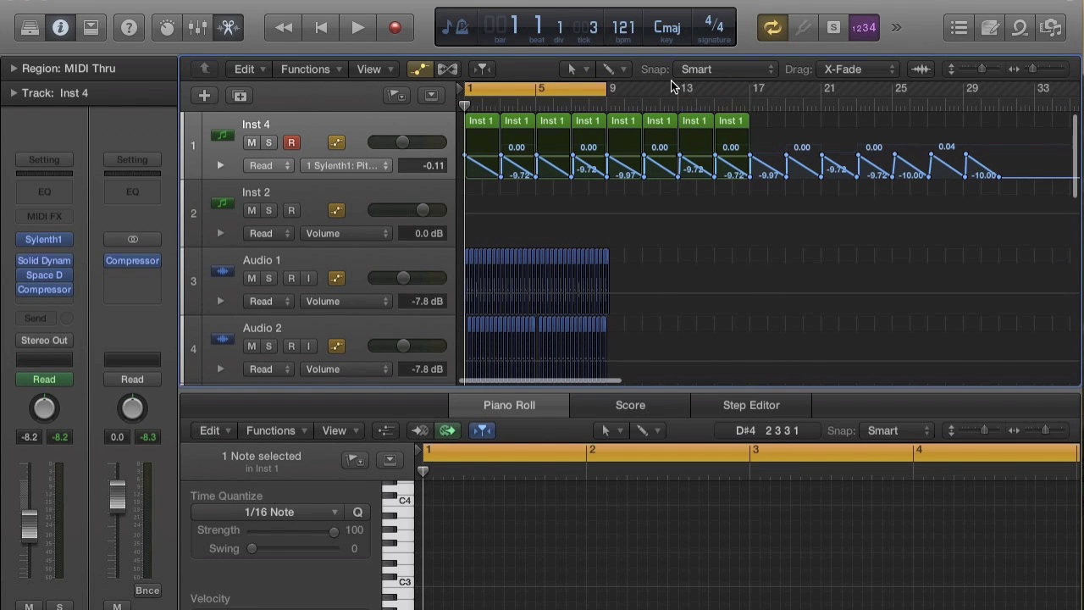
{"action": "left_click_drag", "start_coordinate": [758, 123], "coordinate": [482, 123]}
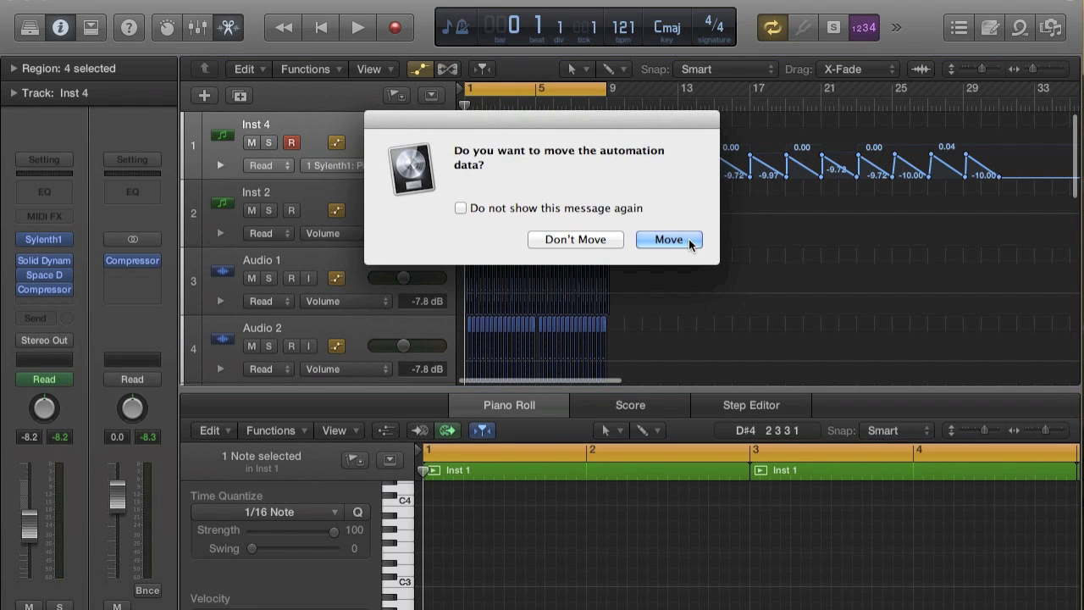
{"action": "left_click", "coordinate": [669, 240]}
{"action": "key", "text": "z"}
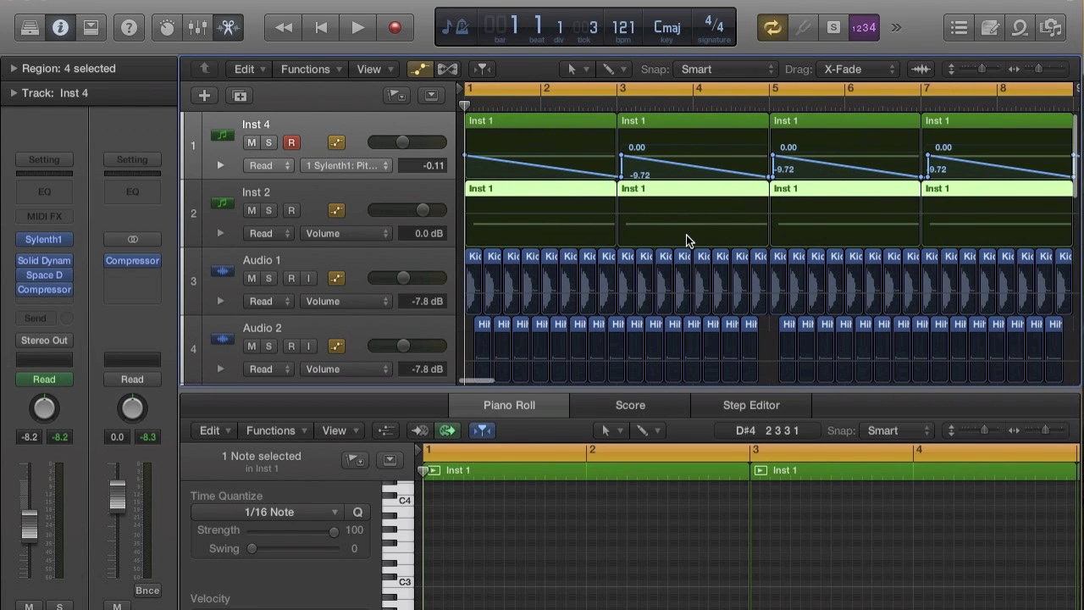
Step: Load the LennarDigital Sylenth1 instrument on the Inst 2 track
{"action": "left_click", "coordinate": [393, 199]}
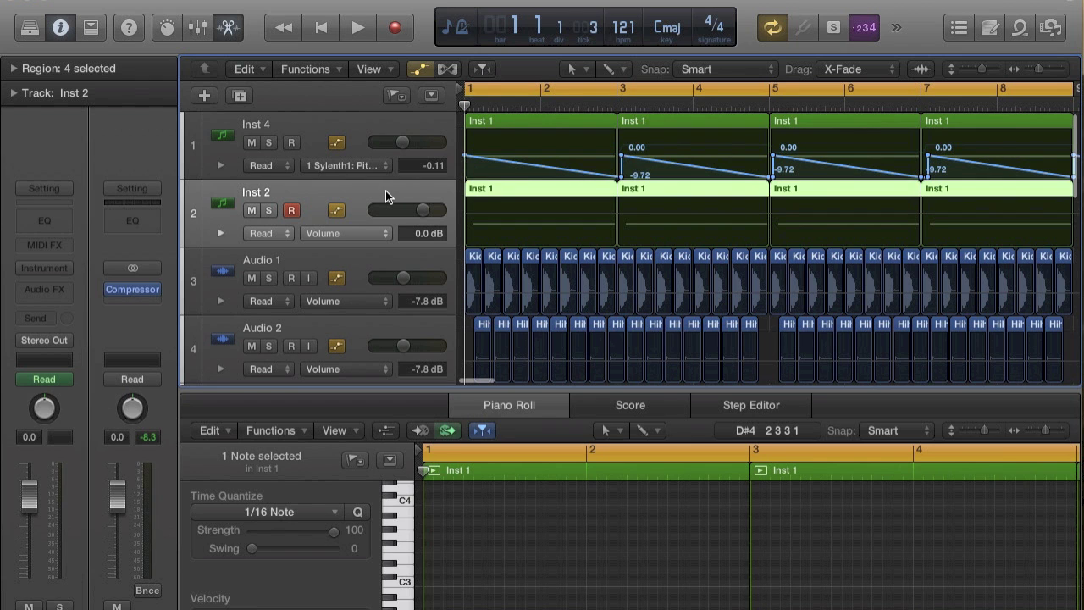
{"action": "left_click", "coordinate": [28, 264]}
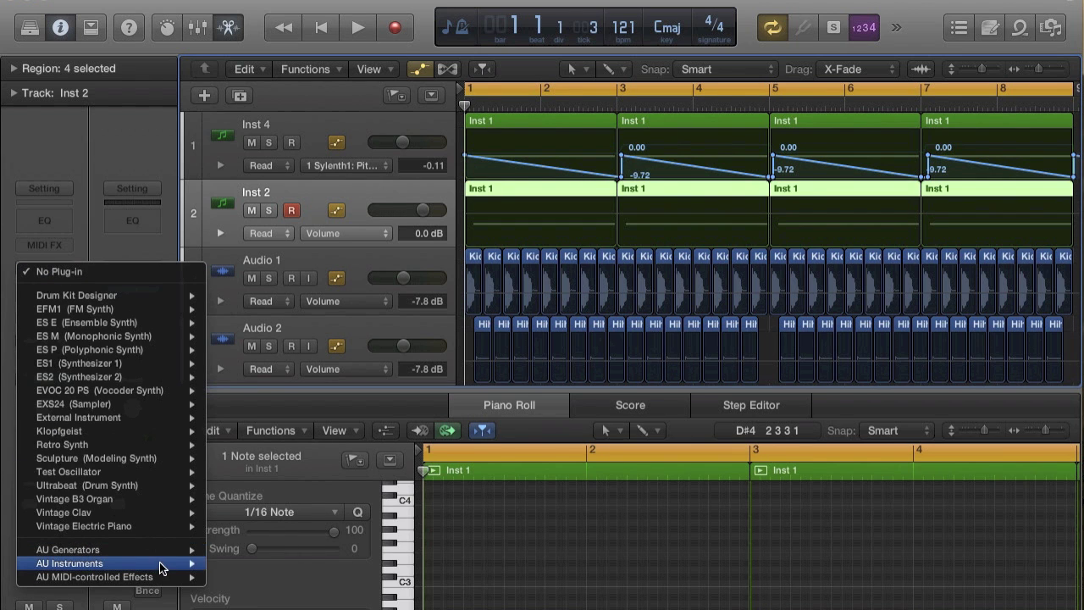
{"action": "mouse_move", "coordinate": [162, 566]}
{"action": "mouse_move", "coordinate": [290, 600]}
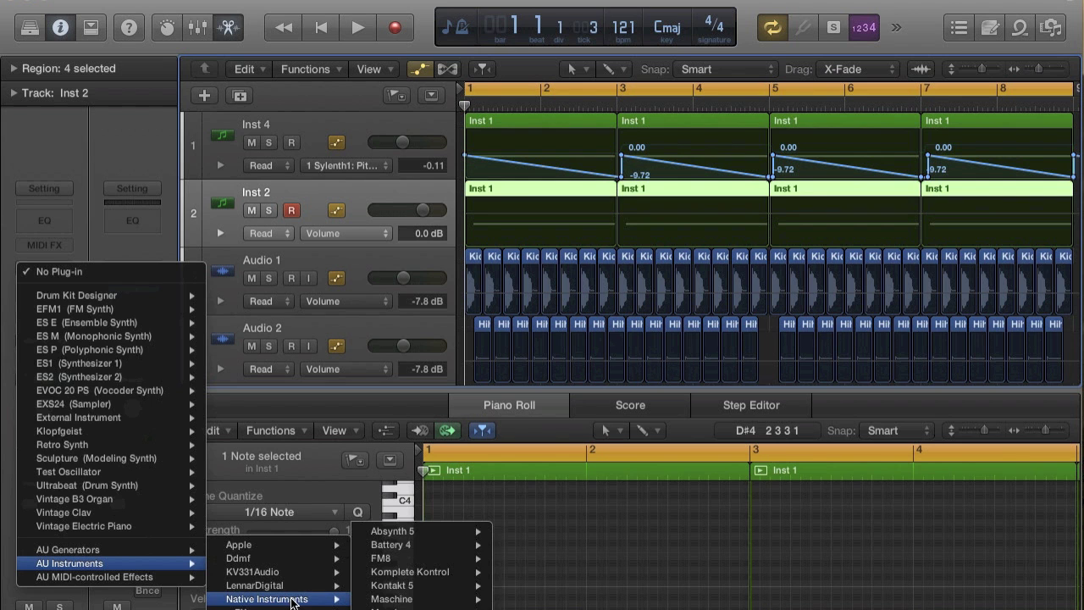
{"action": "mouse_move", "coordinate": [436, 585]}
{"action": "left_click", "coordinate": [484, 584]}
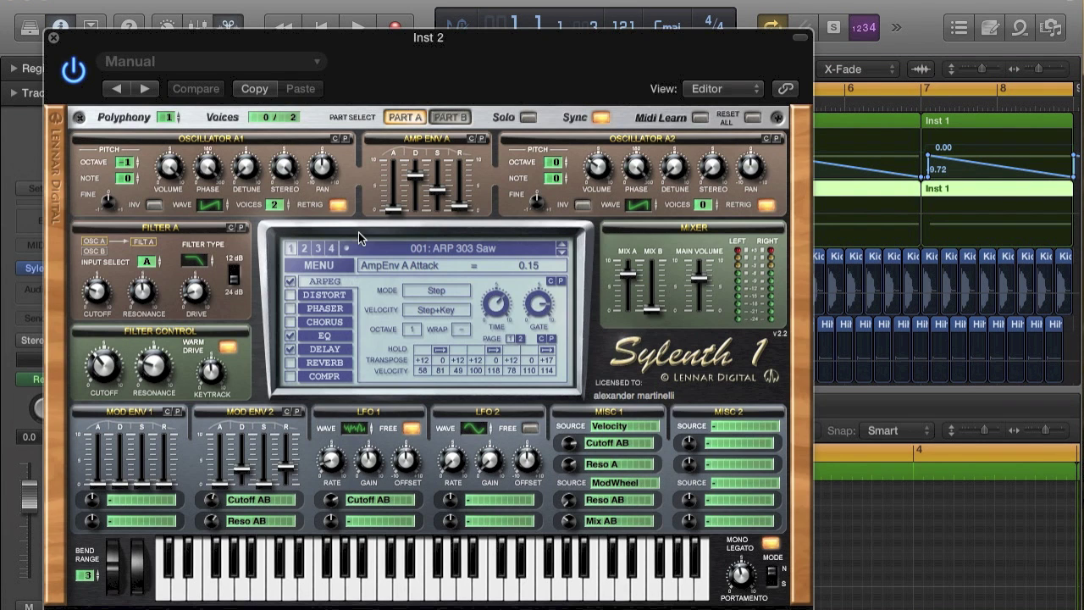
Step: Initialize the Sylenth1 preset on Inst 2 and close the plug-in window
{"action": "left_click", "coordinate": [337, 264]}
{"action": "left_click", "coordinate": [339, 418]}
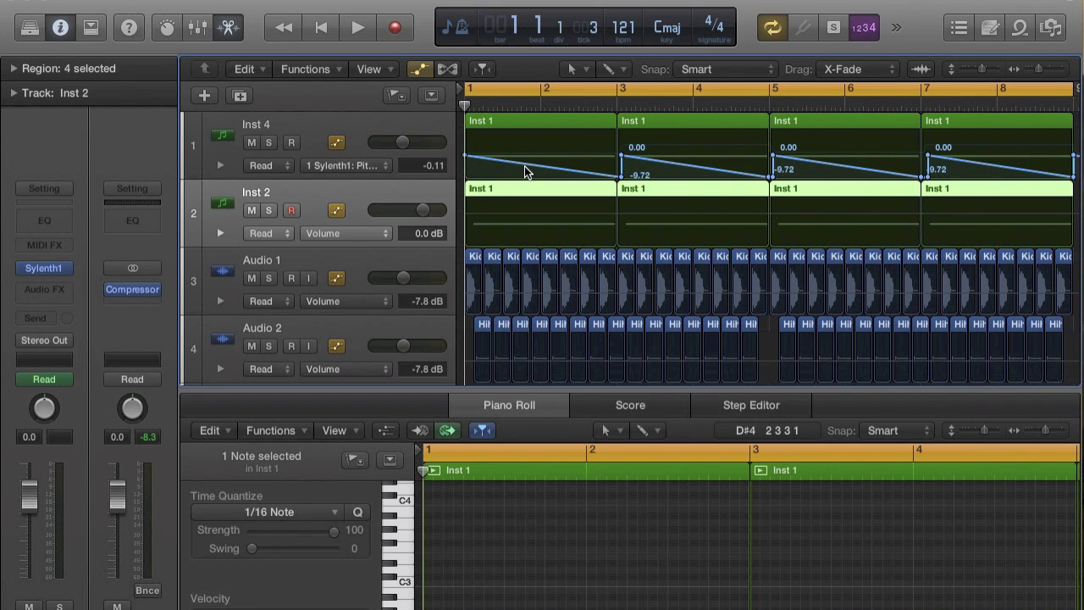
{"action": "key", "text": "super+Right"}
{"action": "key", "text": "super+Right"}
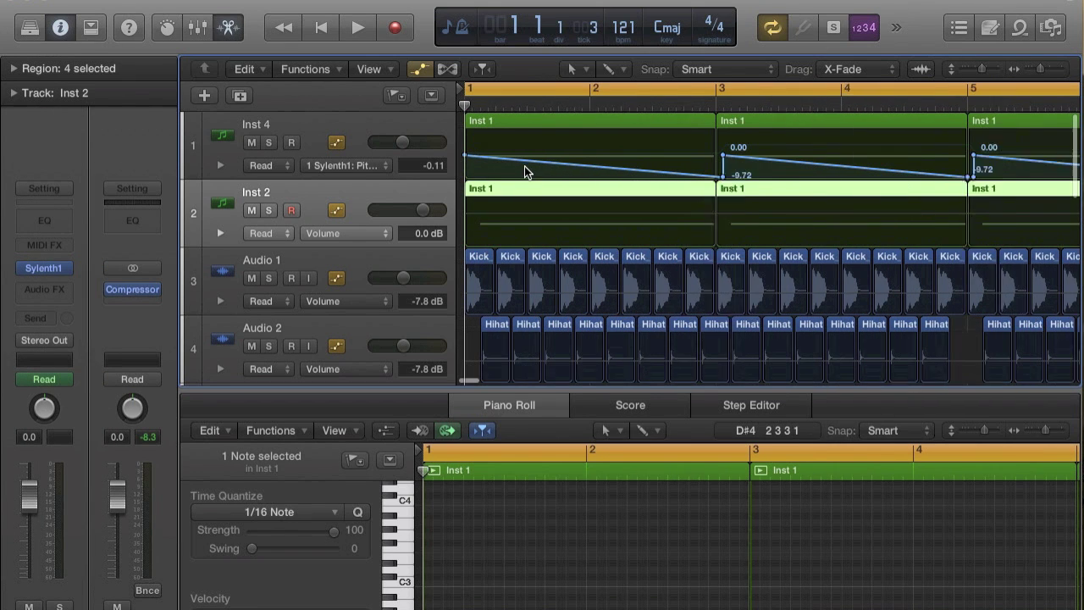
Step: Solo the Inst 2 track with Inst 4 muted, and set the Inst 2 volume to -7.2 dB
{"action": "mouse_move", "coordinate": [50, 268]}
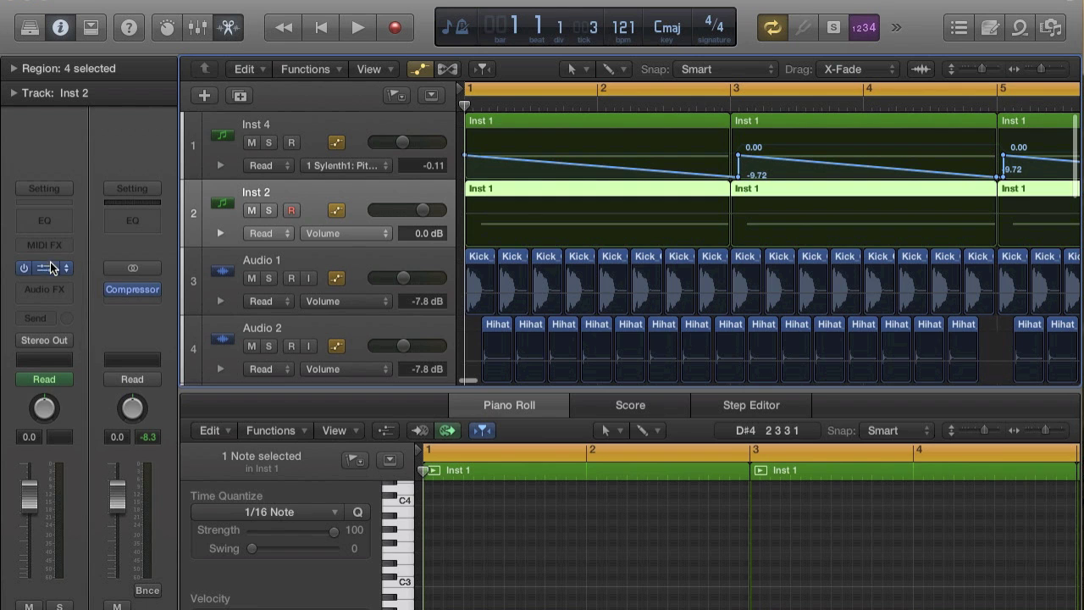
{"action": "left_click", "coordinate": [251, 143]}
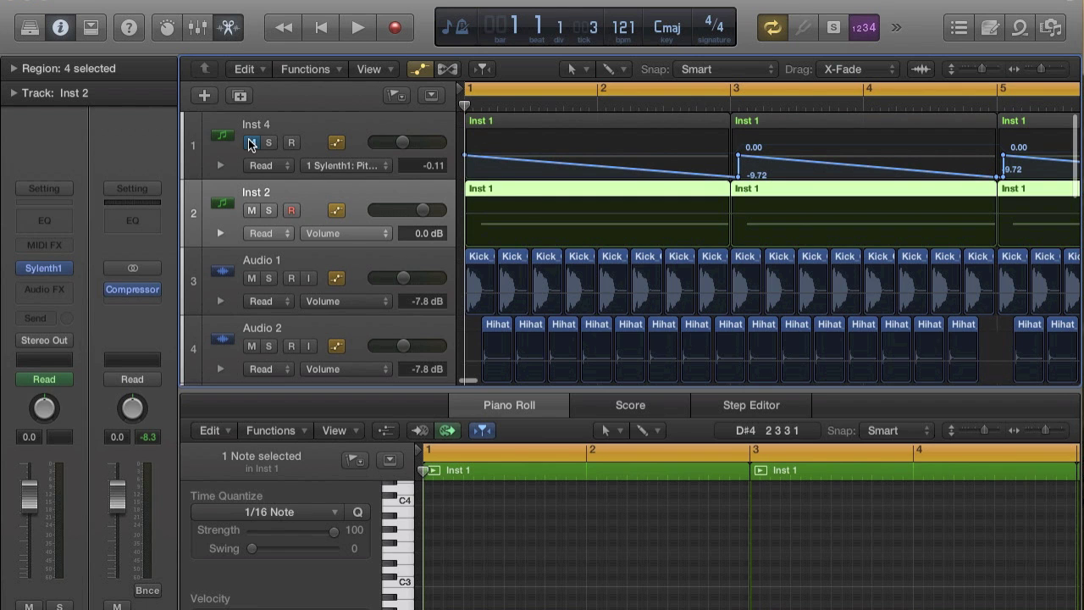
{"action": "left_click", "coordinate": [269, 210]}
{"action": "left_click_drag", "start_coordinate": [416, 209], "coordinate": [403, 210]}
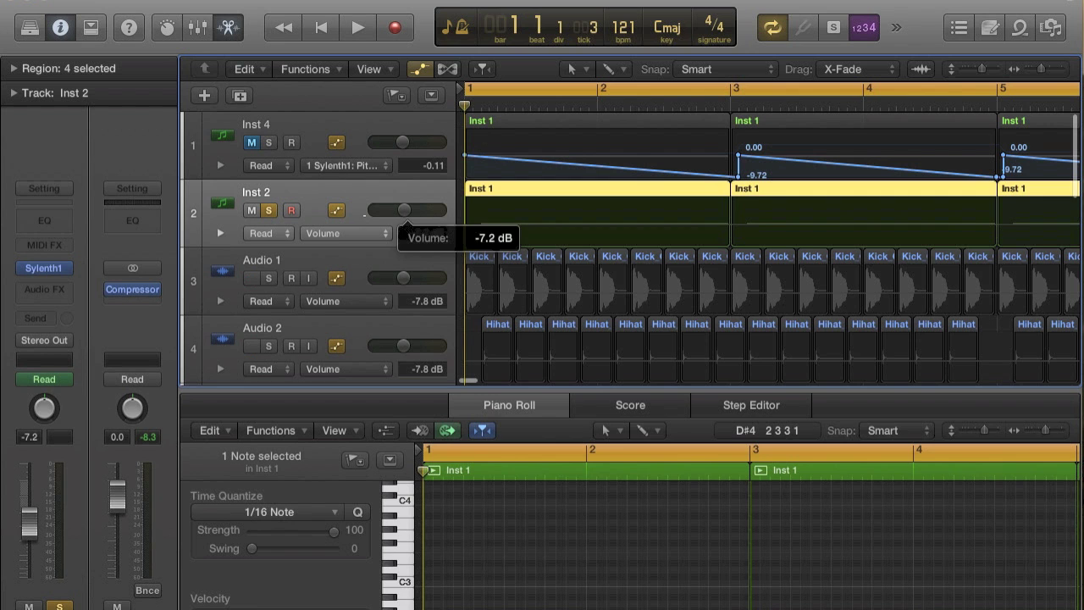
Step: Adjust the bend range of the Sylenth1 instrument on Inst 2 and close its window
{"action": "left_click", "coordinate": [40, 269]}
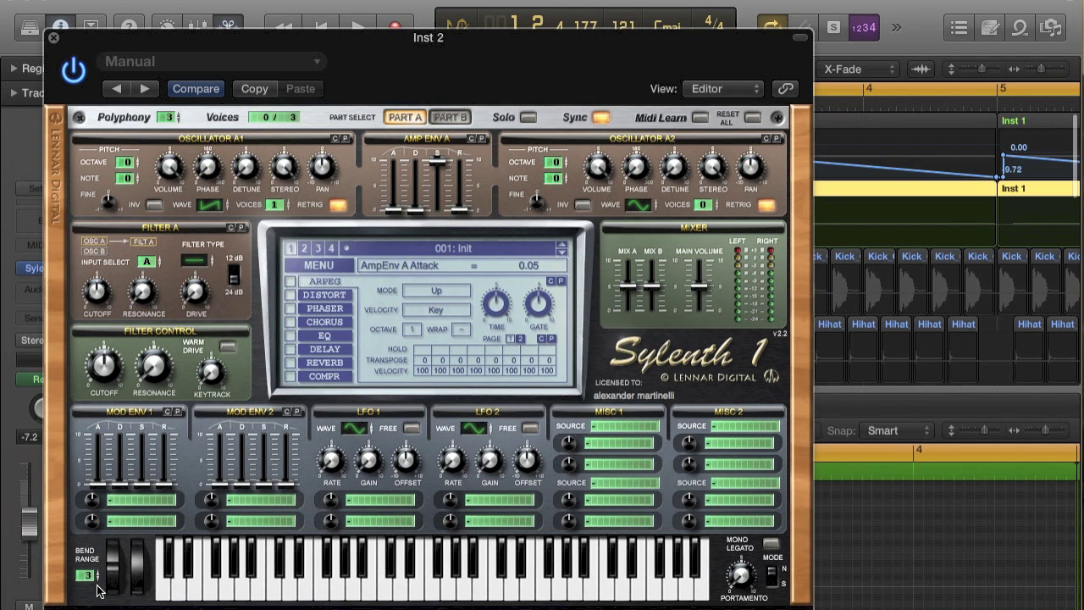
{"action": "left_click_drag", "start_coordinate": [93, 579], "coordinate": [95, 576]}
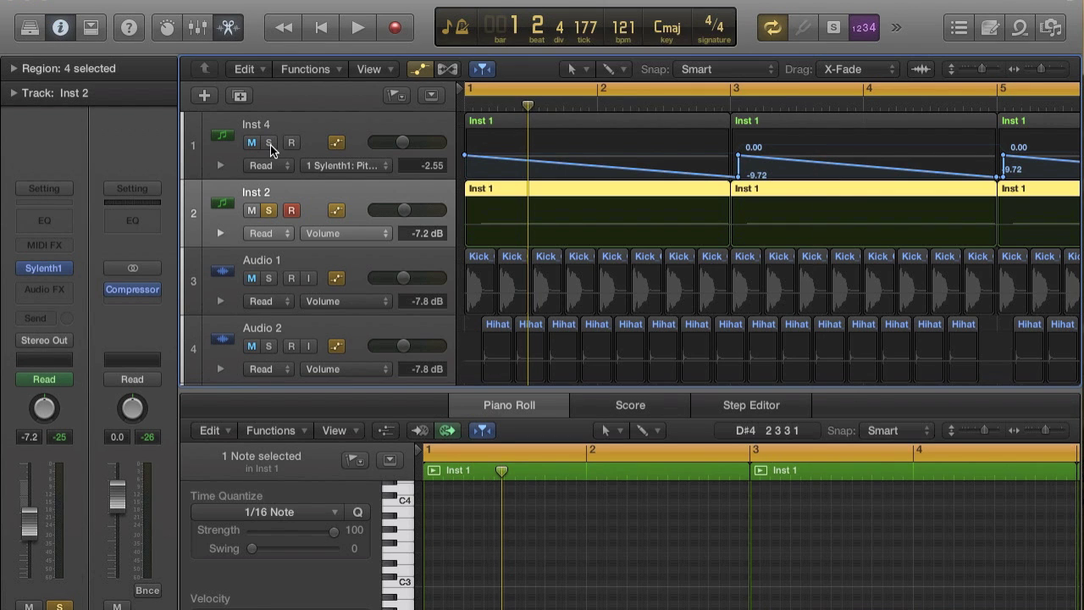
Step: Solo Inst 4 instead of Inst 2 and play it back to hear its pitch automation
{"action": "left_click", "coordinate": [270, 143]}
{"action": "left_click", "coordinate": [268, 211]}
{"action": "key", "text": "space"}
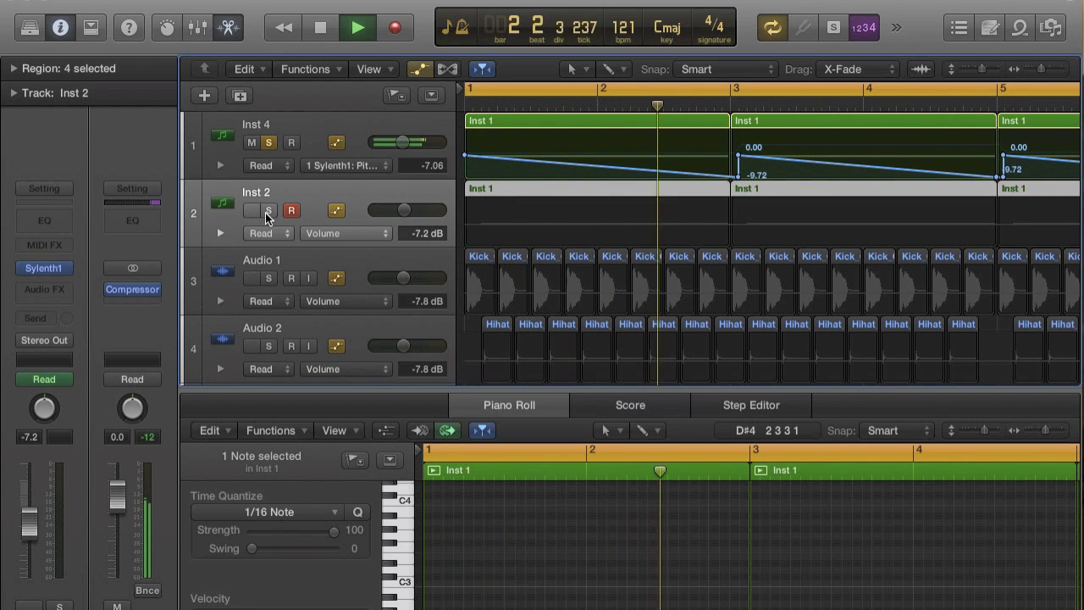
{"action": "scroll", "coordinate": [652, 262], "scroll_direction": "right", "scroll_amount": 1}
{"action": "scroll", "coordinate": [652, 263], "scroll_direction": "right", "scroll_amount": 2}
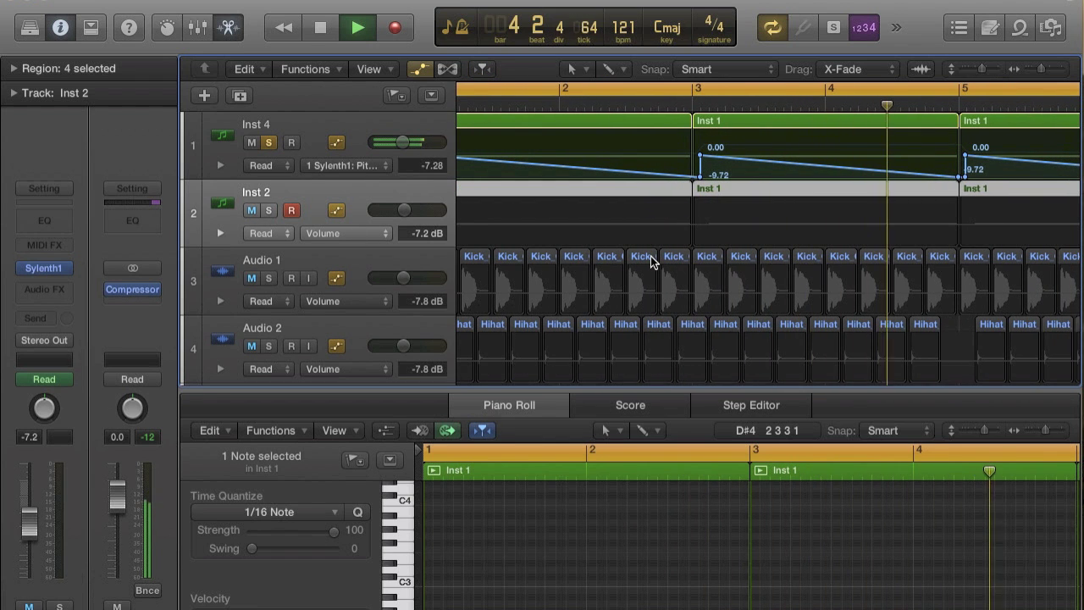
{"action": "key", "text": "space"}
{"action": "scroll", "coordinate": [443, 234], "scroll_direction": "left", "scroll_amount": 3}
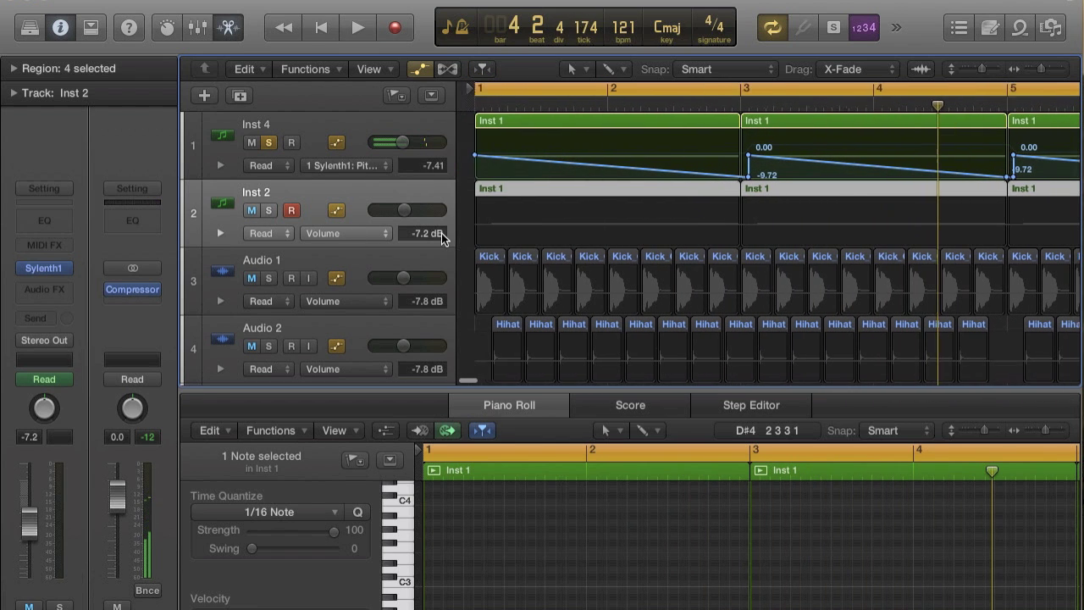
Step: Show the Sylenth1 PitchBend automation on the Inst 2 track and create its starting point at bar 1
{"action": "left_click", "coordinate": [353, 235]}
{"action": "mouse_move", "coordinate": [366, 295]}
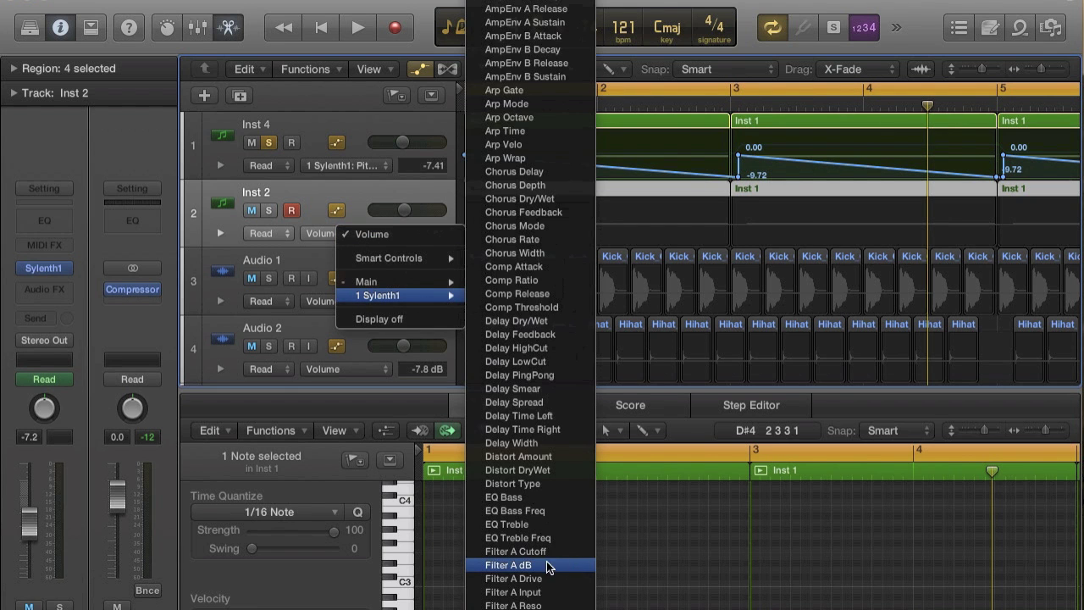
{"action": "scroll", "coordinate": [525, 487], "scroll_direction": "down", "scroll_amount": 5}
{"action": "scroll", "coordinate": [527, 497], "scroll_direction": "down", "scroll_amount": 10}
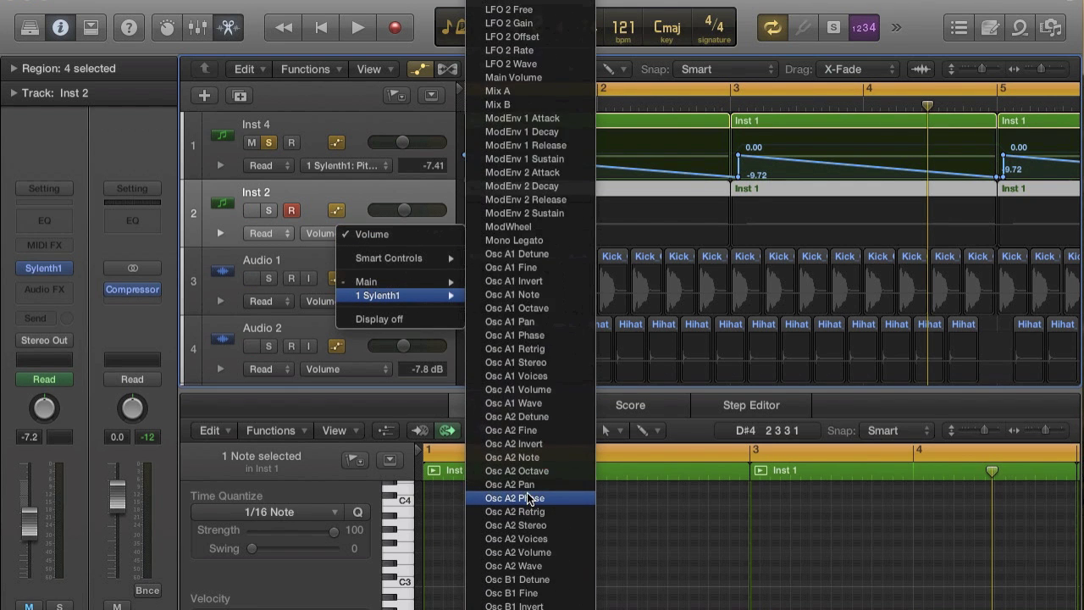
{"action": "scroll", "coordinate": [527, 497], "scroll_direction": "down", "scroll_amount": 8}
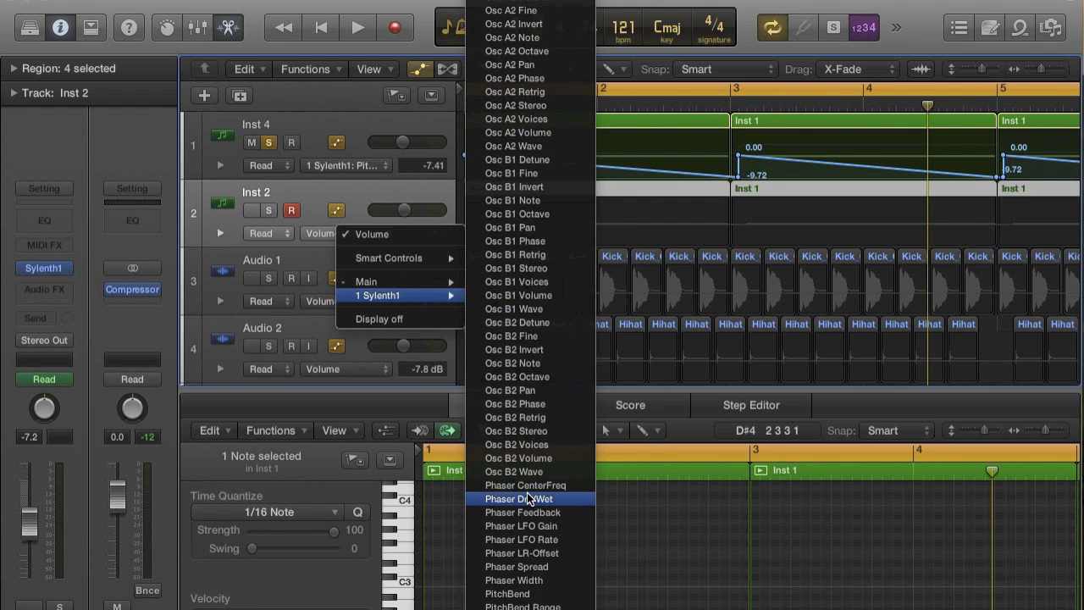
{"action": "left_click", "coordinate": [518, 531]}
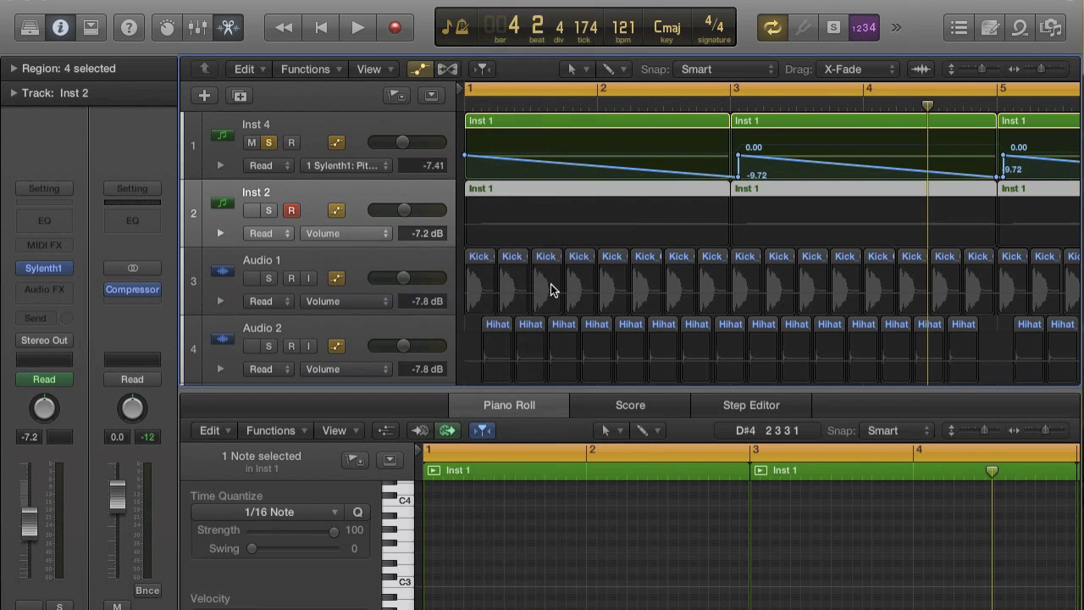
{"action": "left_click", "coordinate": [497, 228]}
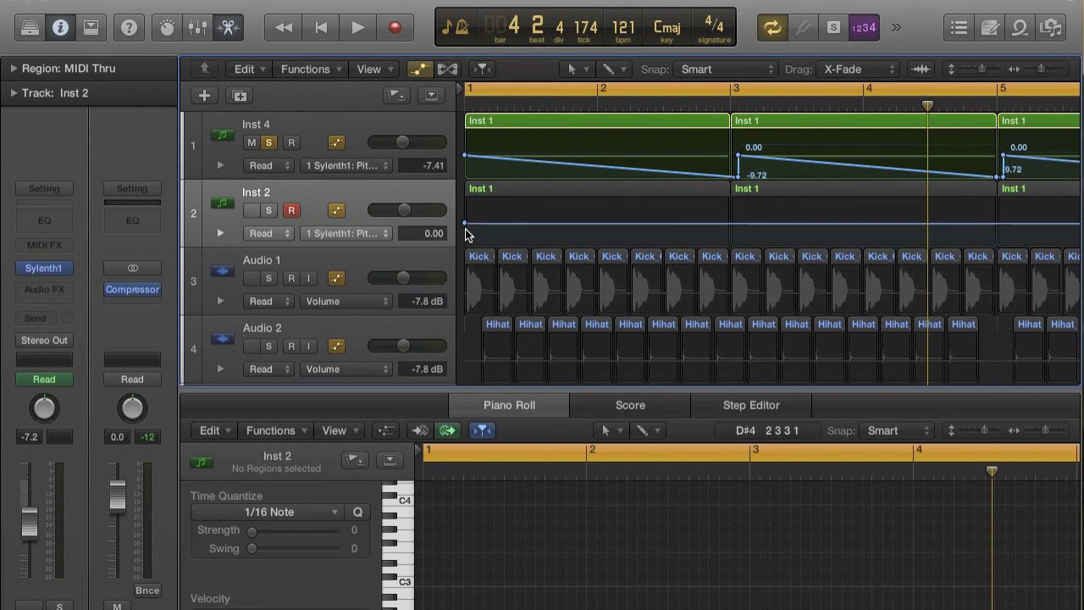
Step: Draw Inst 2 pitch bend ramps falling from 0.00 to -10.00 at bars 3 and 5, each jumping back to 0.00
{"action": "left_click", "coordinate": [733, 226]}
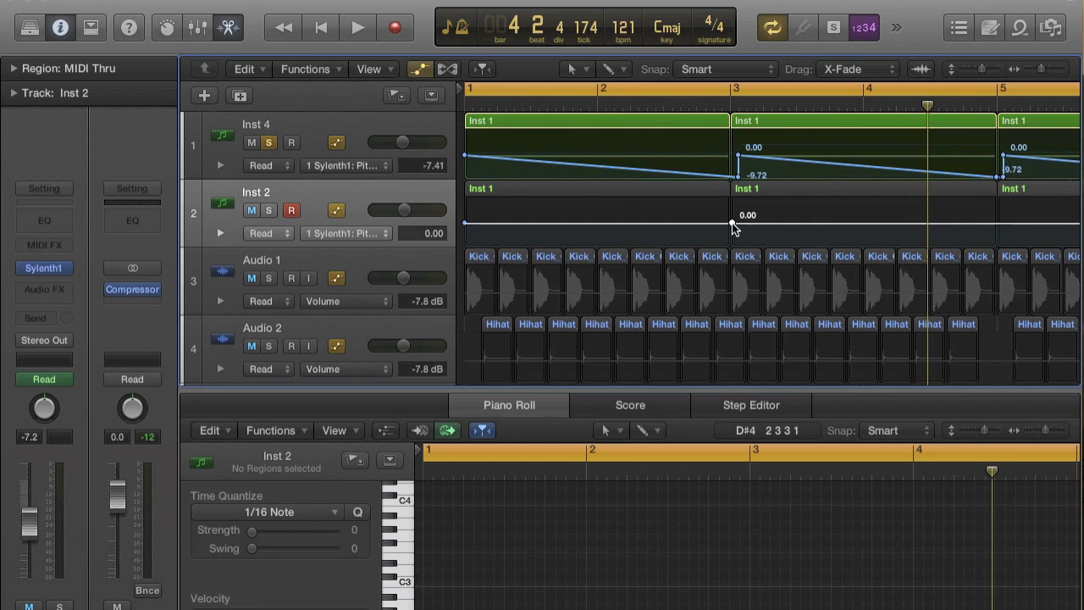
{"action": "left_click", "coordinate": [741, 224]}
{"action": "left_click_drag", "start_coordinate": [736, 227], "coordinate": [736, 239]}
{"action": "scroll", "coordinate": [737, 211], "scroll_direction": "right", "scroll_amount": 5}
{"action": "left_click", "coordinate": [720, 224]}
{"action": "left_click", "coordinate": [726, 225]}
{"action": "left_click_drag", "start_coordinate": [720, 225], "coordinate": [721, 244]}
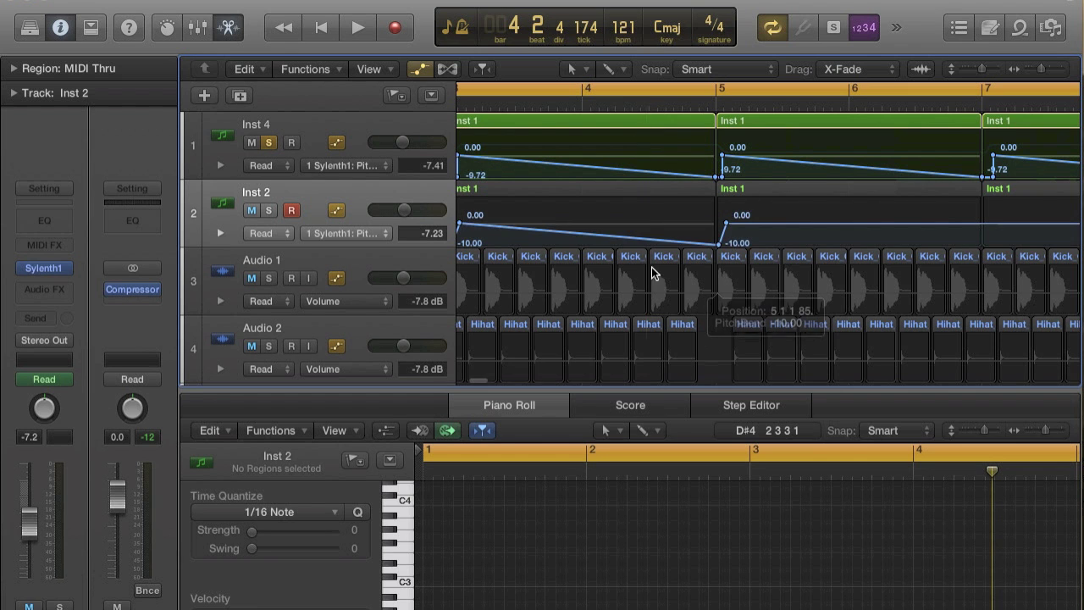
{"action": "scroll", "coordinate": [654, 271], "scroll_direction": "left", "scroll_amount": 10}
Step: Solo Inst 2 and examine the note in its first region in an enlarged Piano Roll
{"action": "left_click", "coordinate": [269, 210]}
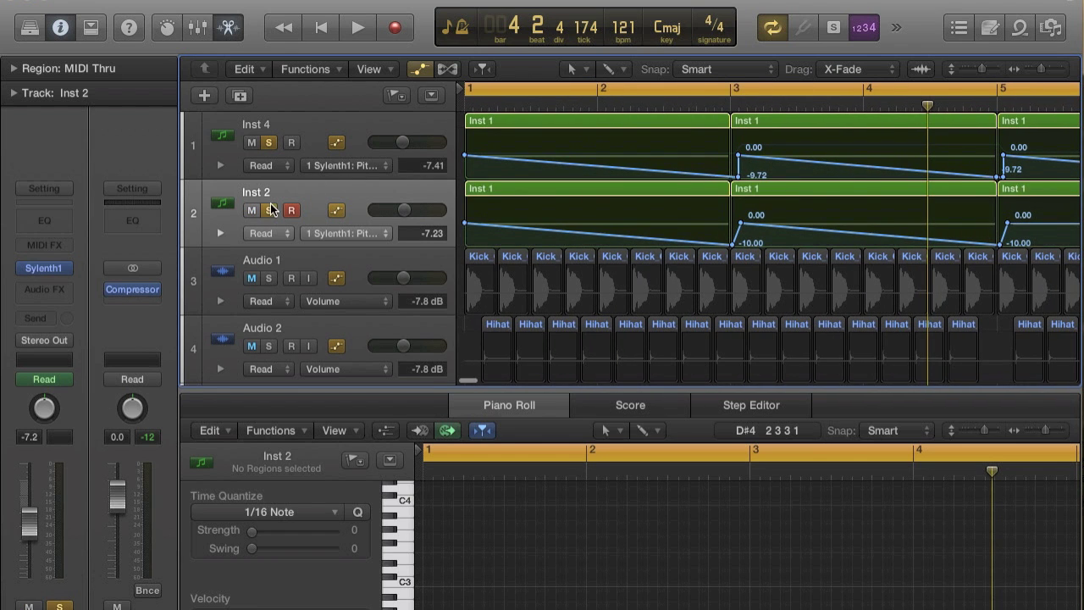
{"action": "left_click", "coordinate": [519, 191]}
{"action": "left_click_drag", "start_coordinate": [514, 391], "coordinate": [514, 150]}
{"action": "scroll", "coordinate": [568, 371], "scroll_direction": "up", "scroll_amount": 2}
{"action": "scroll", "coordinate": [530, 411], "scroll_direction": "down", "scroll_amount": 5}
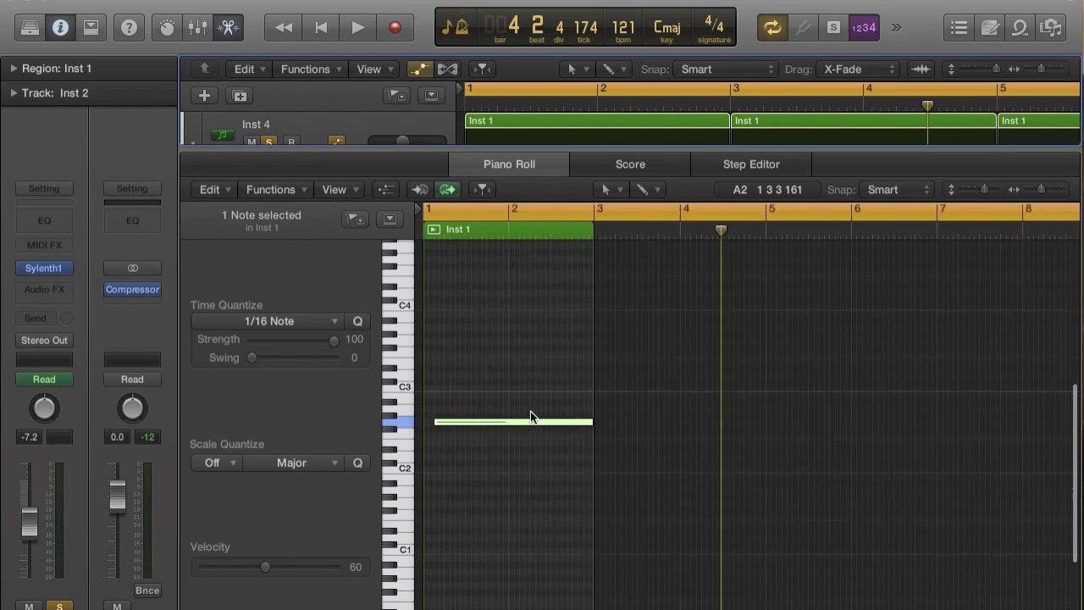
Step: Select all four Inst 2 regions and examine the start and length of their held notes in the Piano Roll
{"action": "left_click_drag", "start_coordinate": [531, 146], "coordinate": [531, 302]}
{"action": "scroll", "coordinate": [767, 225], "scroll_direction": "down", "scroll_amount": 5}
{"action": "left_click_drag", "start_coordinate": [742, 188], "coordinate": [498, 195]}
{"action": "key", "text": "z"}
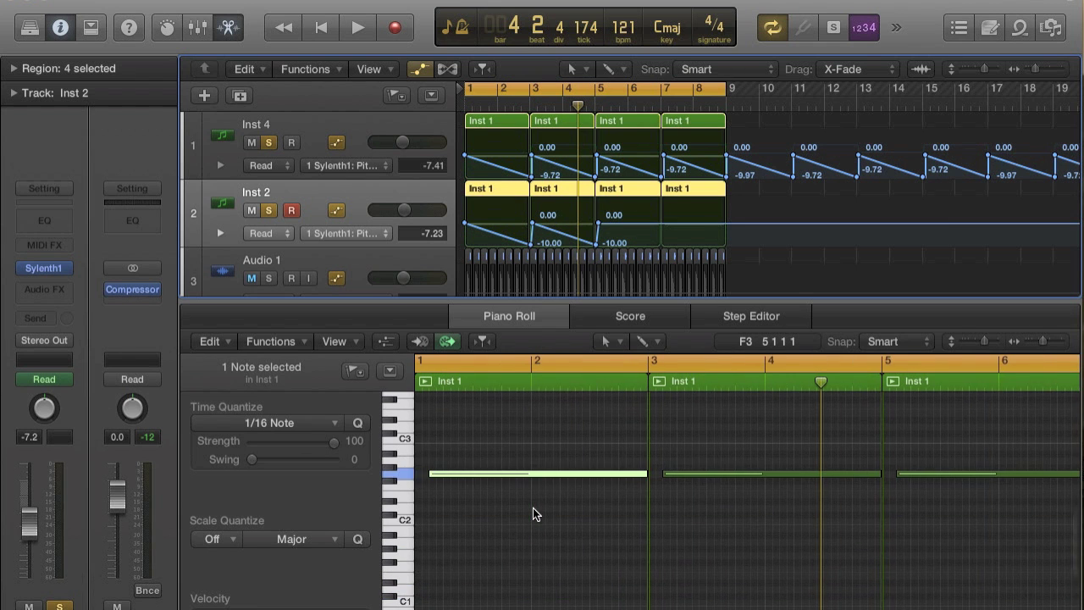
{"action": "key", "text": "super+Right"}
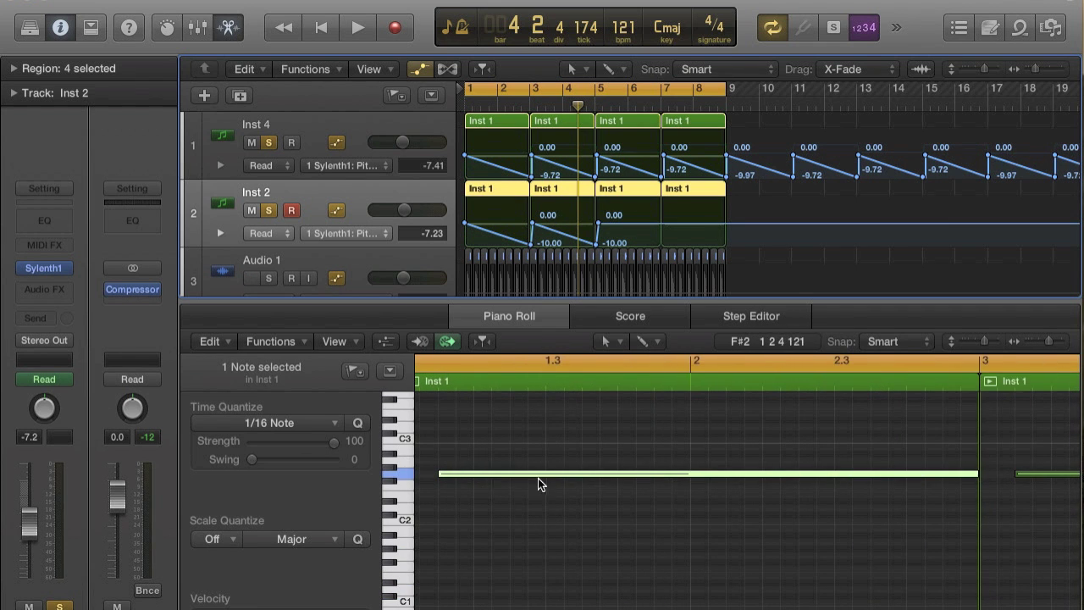
{"action": "scroll", "coordinate": [728, 511], "scroll_direction": "left", "scroll_amount": 2}
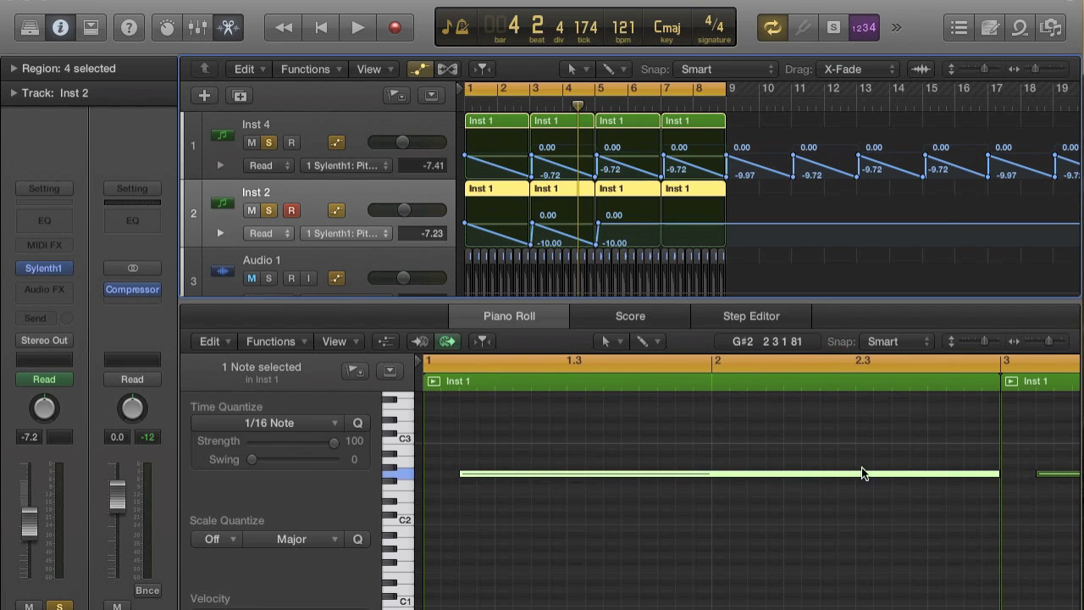
{"action": "key", "text": "super+Left"}
{"action": "key", "text": "super+Left"}
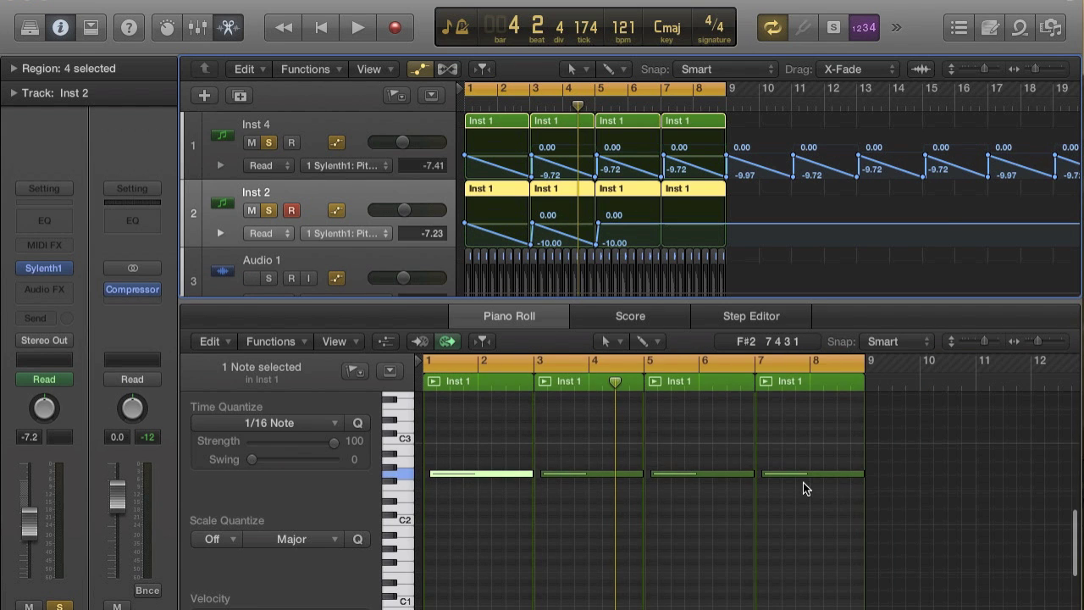
{"action": "left_click_drag", "start_coordinate": [574, 302], "coordinate": [574, 382]}
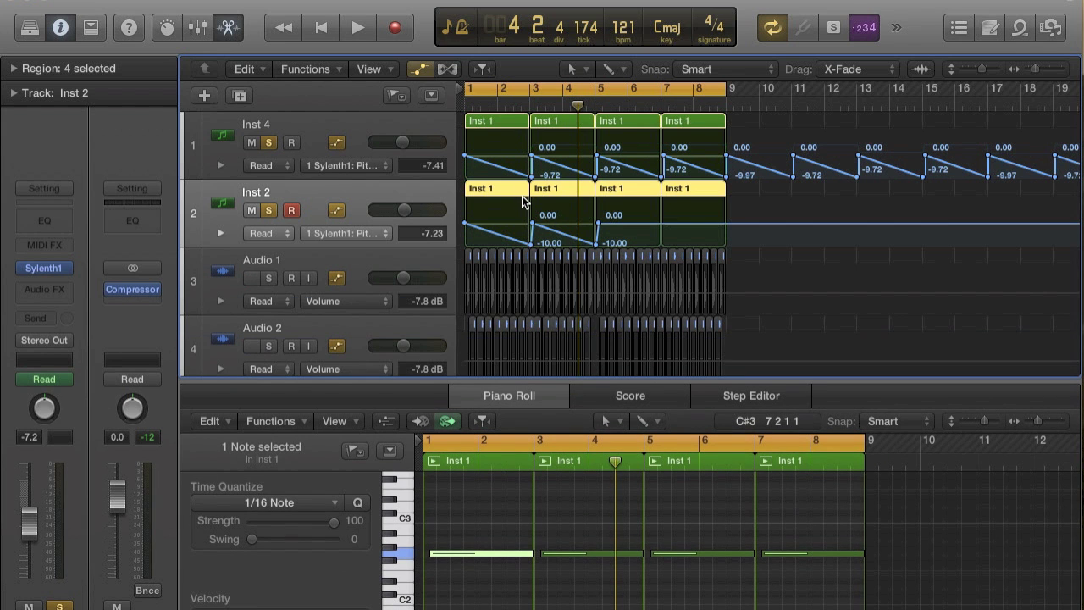
{"action": "key", "text": "z"}
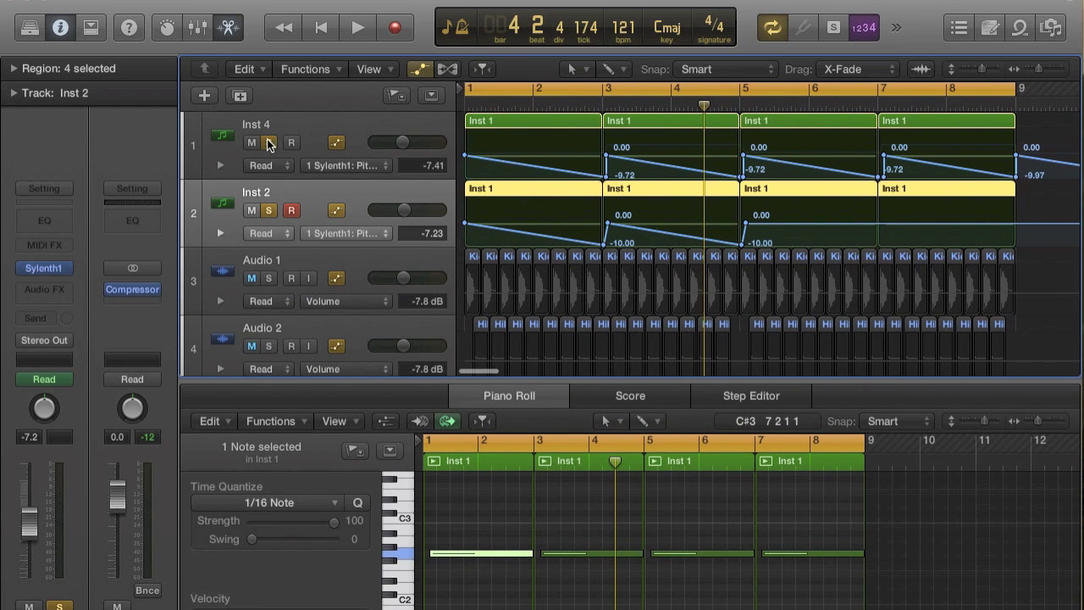
Step: Unsolo Inst 4 and play back Inst 2 alone to hear its pitch bend automation
{"action": "left_click", "coordinate": [268, 143]}
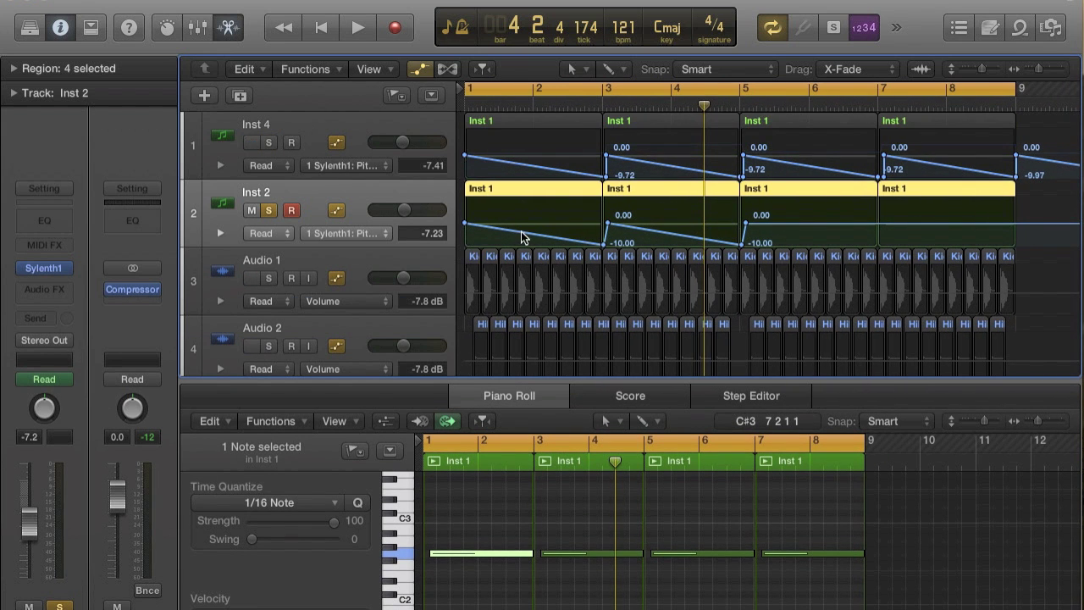
{"action": "key", "text": "space"}
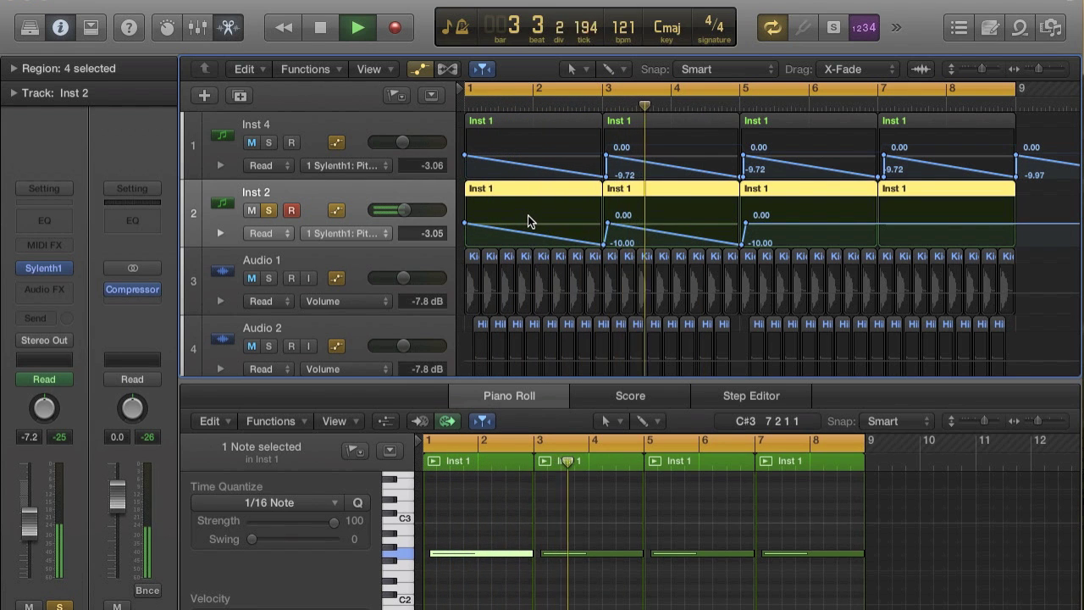
{"action": "key", "text": "space"}
Step: Move the -10.00 pitch bend points on Inst 2 just past bars 3 and 5 to make the jumps to 0.00 steeper
{"action": "scroll", "coordinate": [527, 222], "scroll_direction": "up", "scroll_amount": 5}
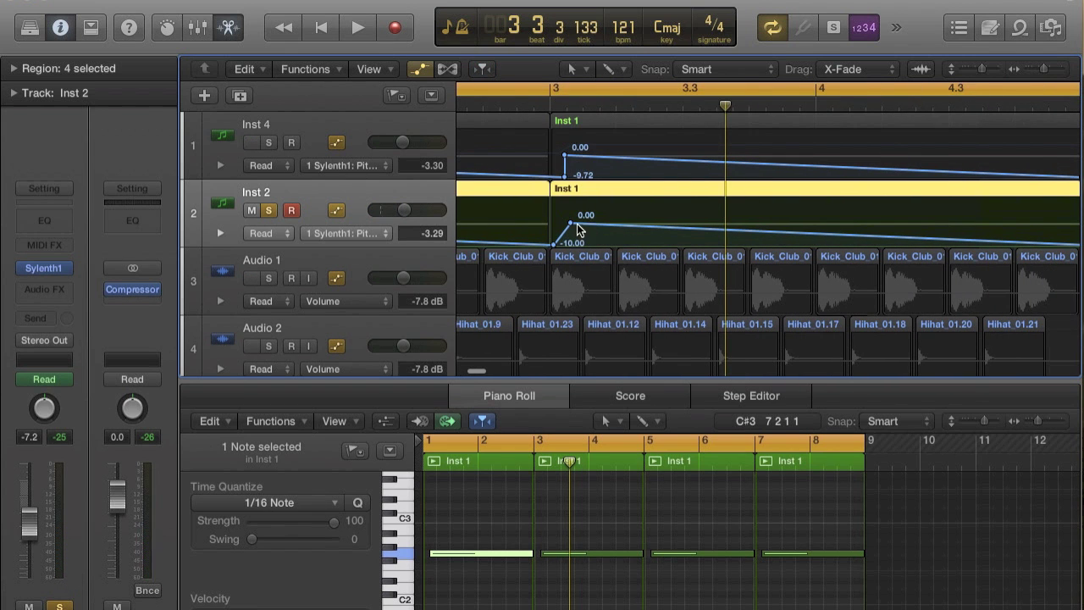
{"action": "left_click_drag", "start_coordinate": [551, 246], "coordinate": [570, 266]}
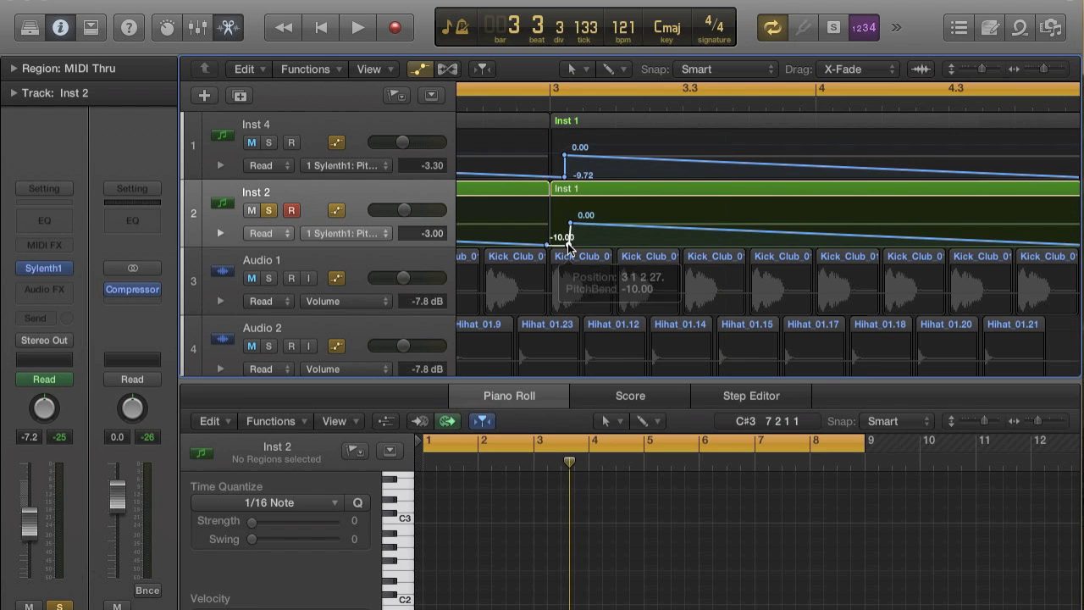
{"action": "scroll", "coordinate": [569, 243], "scroll_direction": "right", "scroll_amount": 5}
{"action": "mouse_move", "coordinate": [556, 246]}
{"action": "left_mouse_down"}
{"action": "mouse_move", "coordinate": [570, 246]}
{"action": "mouse_move", "coordinate": [548, 247]}
{"action": "mouse_move", "coordinate": [560, 249]}
{"action": "mouse_move", "coordinate": [564, 234]}
{"action": "left_mouse_up"}
Step: Add the Inst 2 pitch bend drop to -10.00 at bar 7 with a steep jump back to 0.00 just after it
{"action": "scroll", "coordinate": [581, 240], "scroll_direction": "right", "scroll_amount": 5}
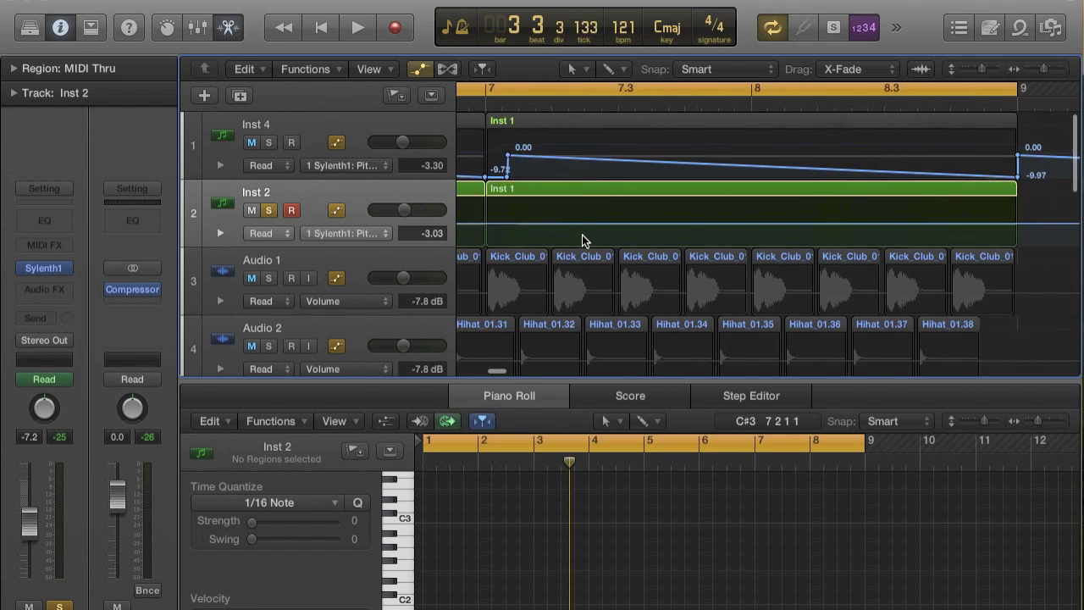
{"action": "left_click", "coordinate": [663, 223]}
{"action": "left_click_drag", "start_coordinate": [666, 225], "coordinate": [665, 243]}
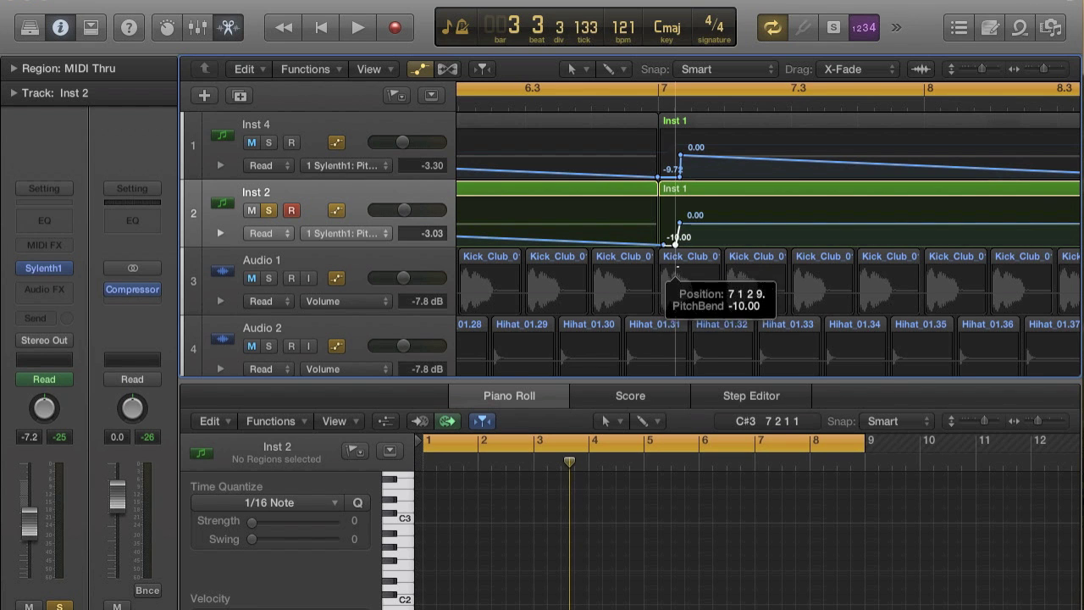
{"action": "scroll", "coordinate": [659, 275], "scroll_direction": "left", "scroll_amount": 10}
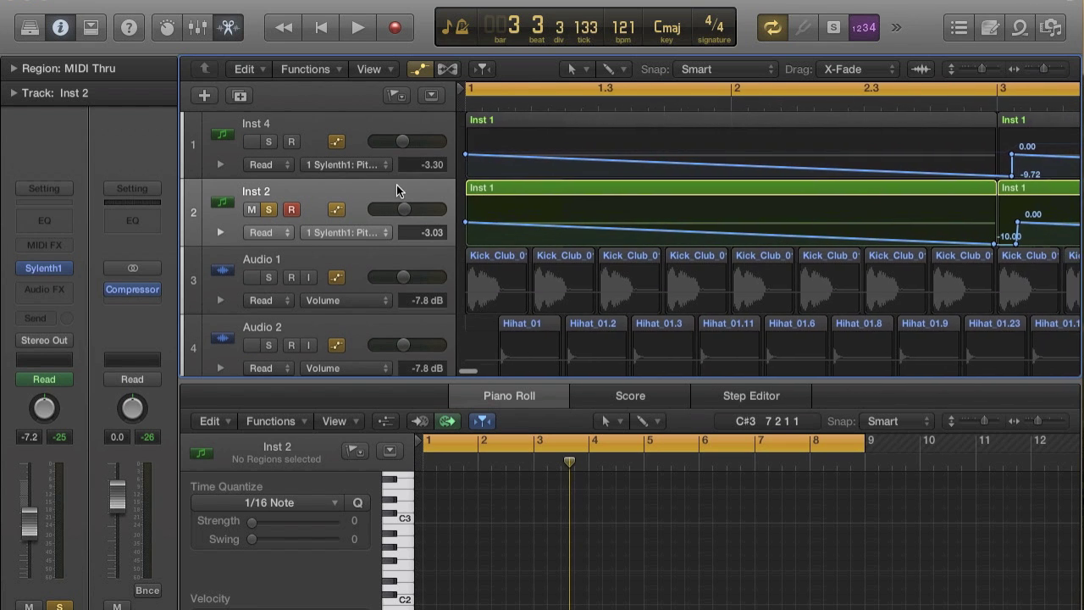
Step: Open Sylenth1 on Inst 2, audition a PitchBend Range of 24, and return the range to 4
{"action": "left_click", "coordinate": [45, 270]}
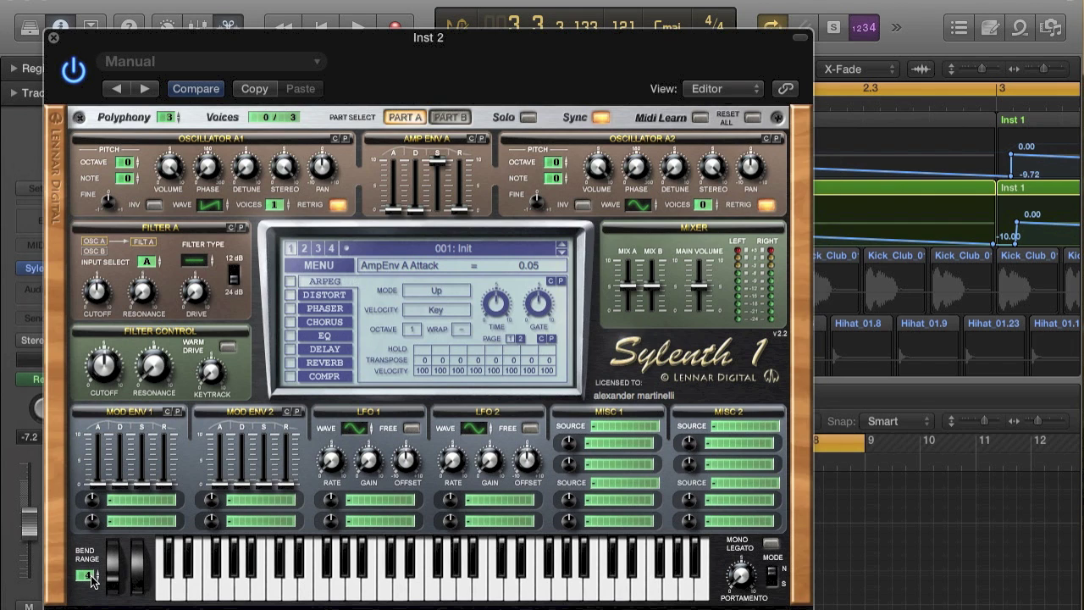
{"action": "left_click", "coordinate": [87, 576]}
{"action": "key", "text": "space"}
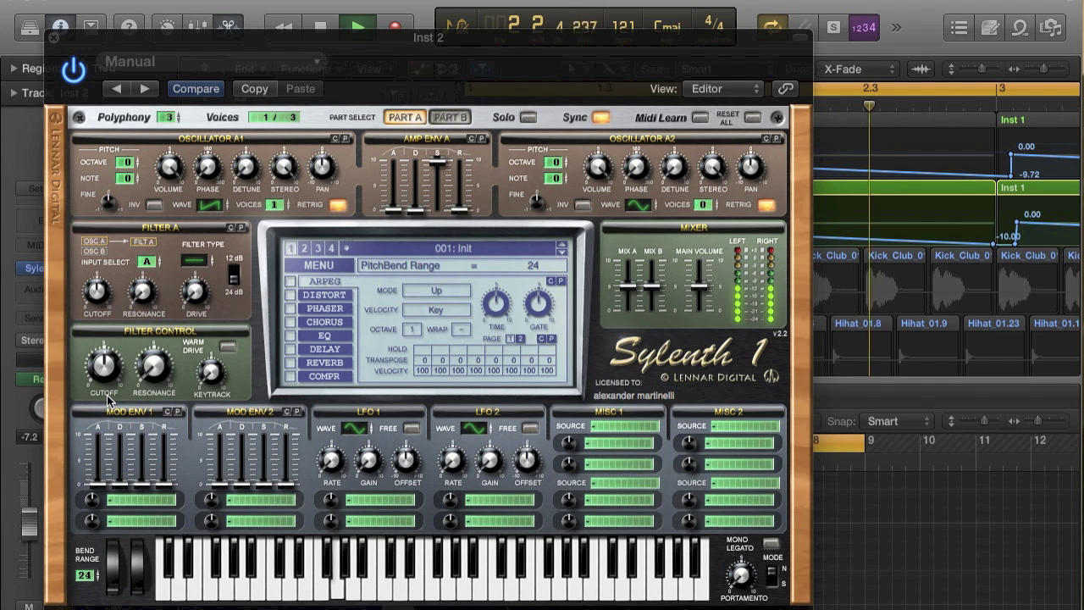
{"action": "key", "text": "space"}
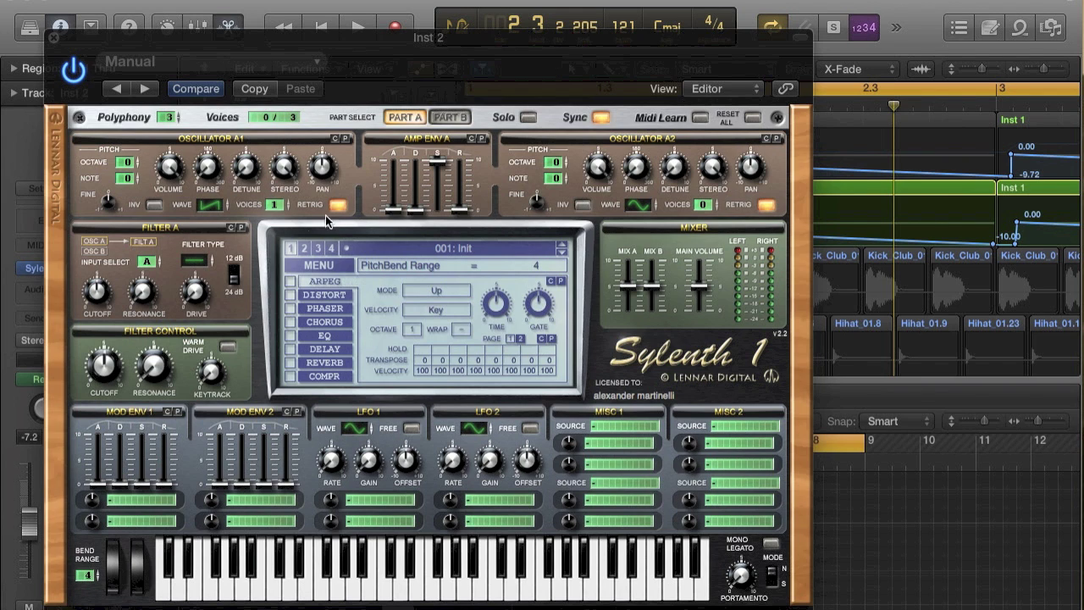
Step: Turn off retrigger on oscillator A1, adjust its detune, set it to 8 voices, and play the result
{"action": "left_click", "coordinate": [337, 204]}
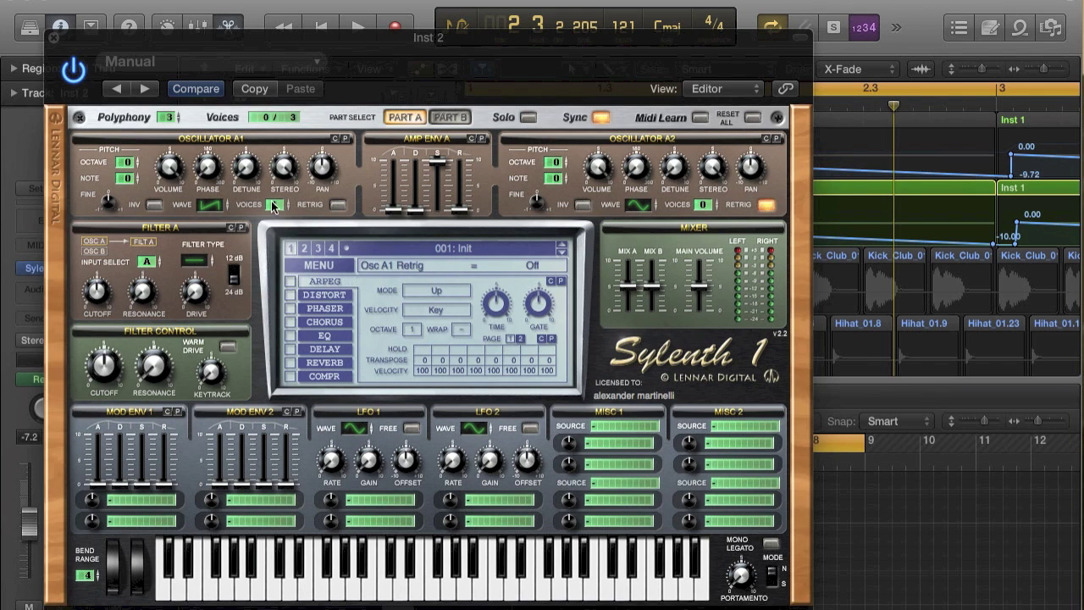
{"action": "left_click_drag", "start_coordinate": [246, 155], "coordinate": [244, 136]}
{"action": "left_click_drag", "start_coordinate": [281, 200], "coordinate": [295, 120]}
{"action": "key", "text": "space"}
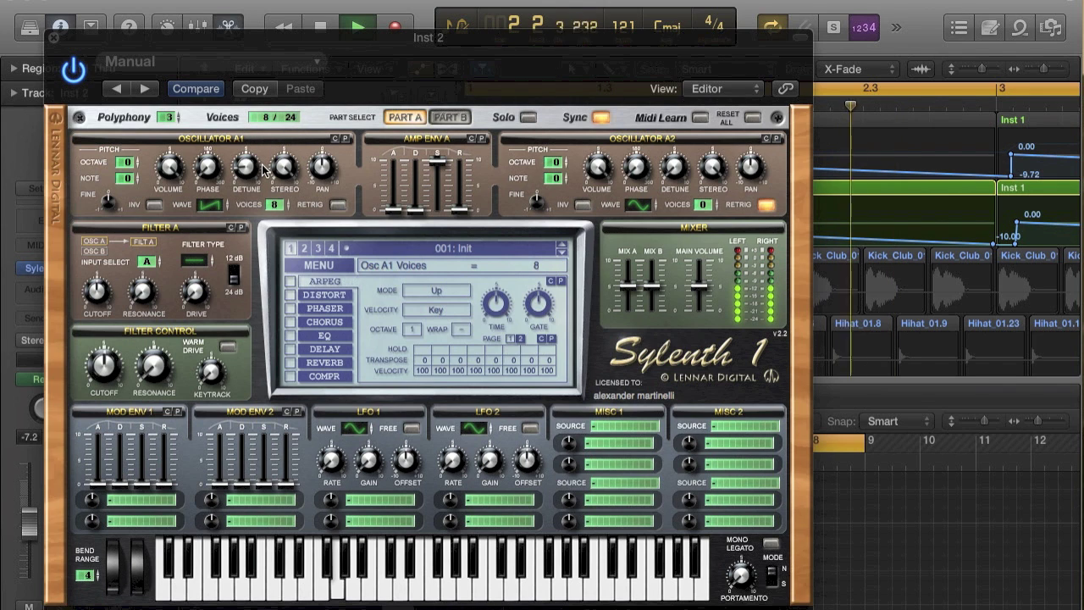
{"action": "key", "text": "space"}
Step: Set oscillator A2 to a Saw wave with retrigger off, 8 voices, adjusted detune and octave -1, and audition it
{"action": "left_click", "coordinate": [763, 206]}
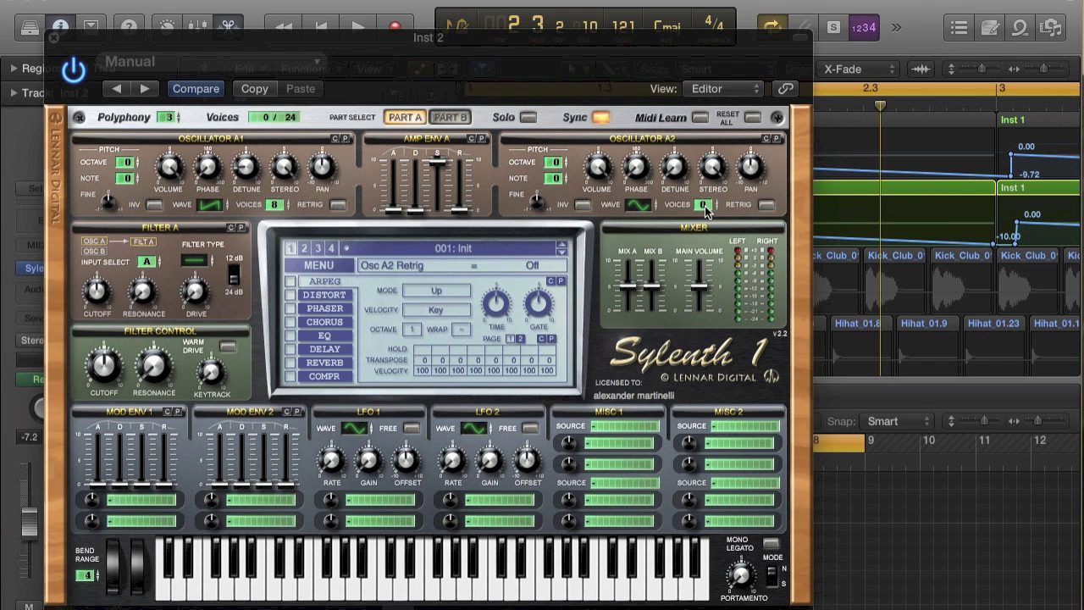
{"action": "left_click_drag", "start_coordinate": [650, 212], "coordinate": [651, 197]}
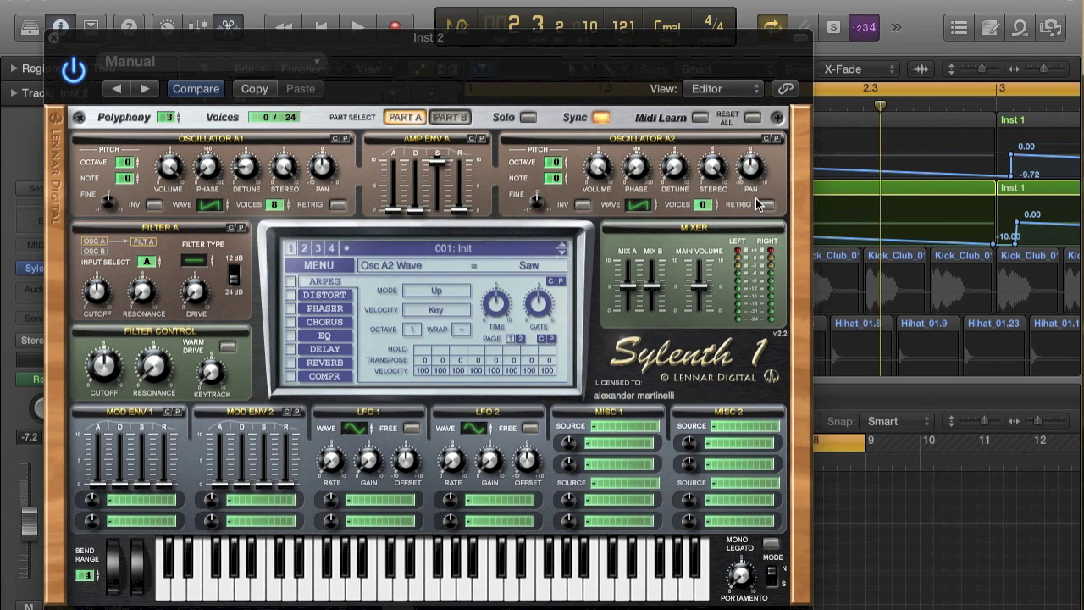
{"action": "left_click", "coordinate": [704, 204]}
{"action": "left_click_drag", "start_coordinate": [675, 169], "coordinate": [680, 142]}
{"action": "left_click", "coordinate": [560, 162]}
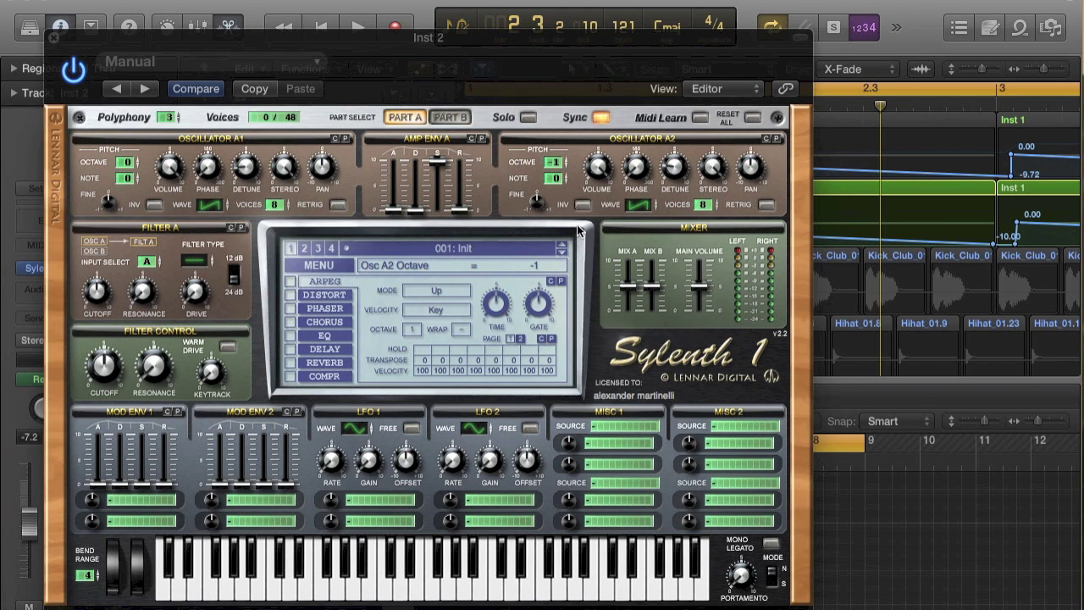
{"action": "key", "text": "space"}
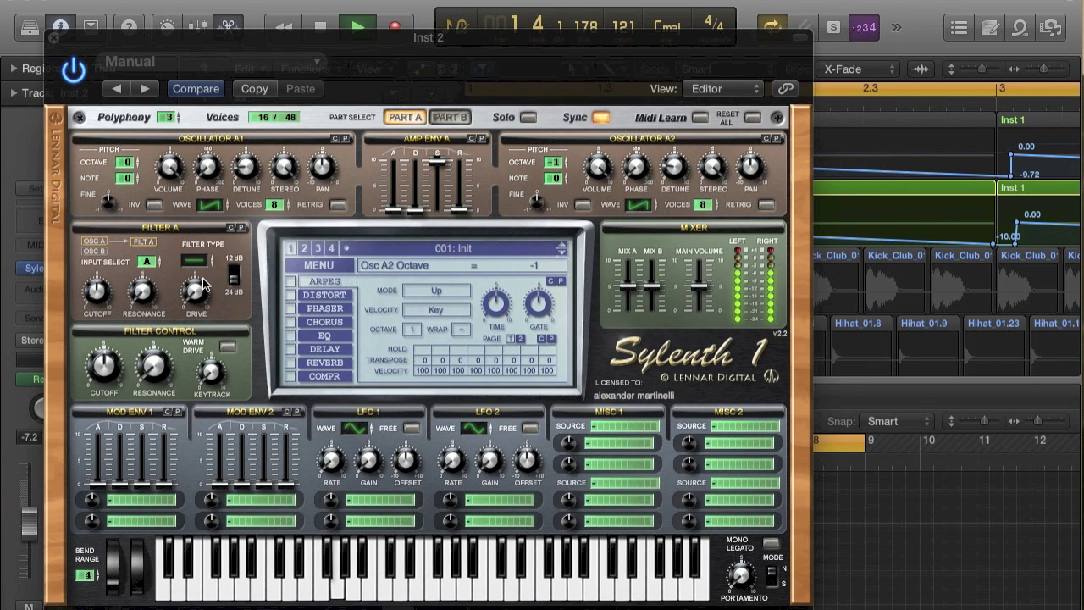
{"action": "key", "text": "space"}
Step: Enable the Sylenth1 EQ and boost its bass to 10.93 dB
{"action": "left_click", "coordinate": [291, 336]}
{"action": "left_click", "coordinate": [317, 336]}
{"action": "left_click_drag", "start_coordinate": [387, 319], "coordinate": [388, 306]}
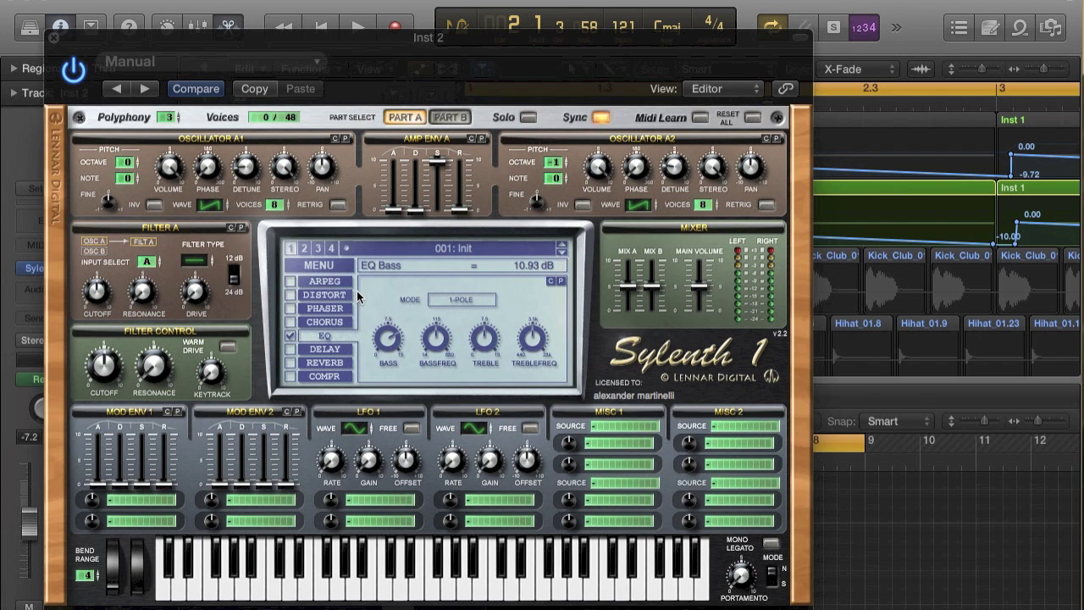
Step: Show the arpeggiator settings, play the patch briefly, and turn the arpeggiator on
{"action": "left_click", "coordinate": [324, 281]}
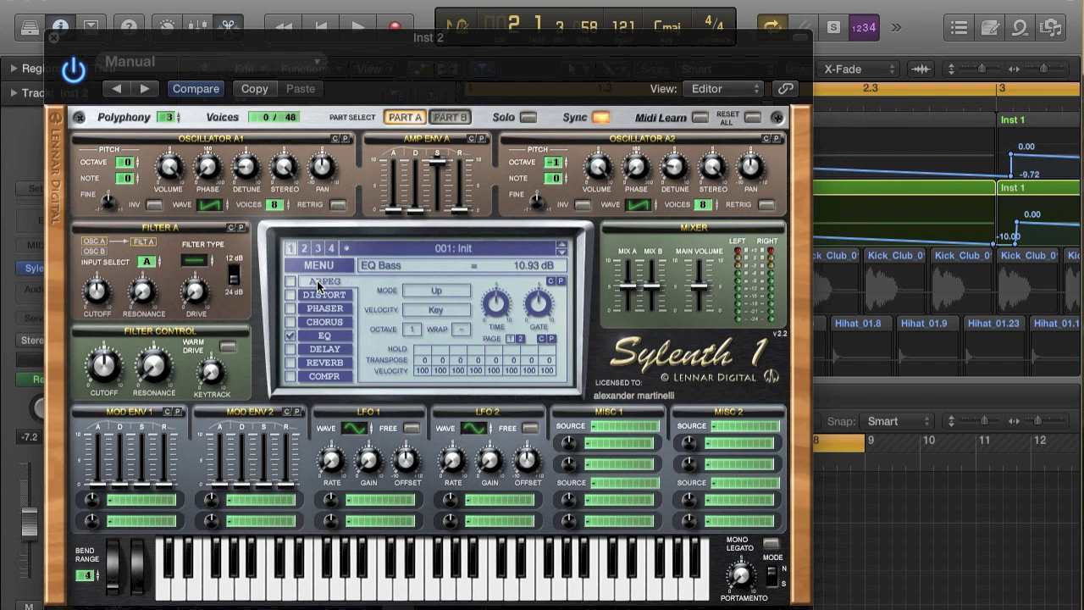
{"action": "key", "text": "space"}
{"action": "key", "text": "space"}
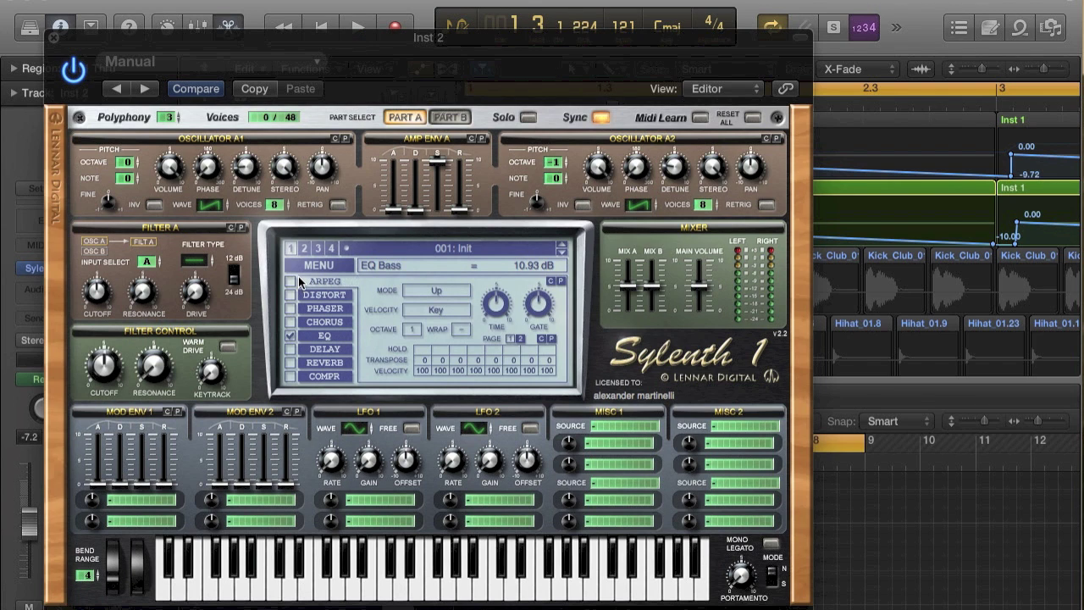
{"action": "left_click", "coordinate": [292, 280]}
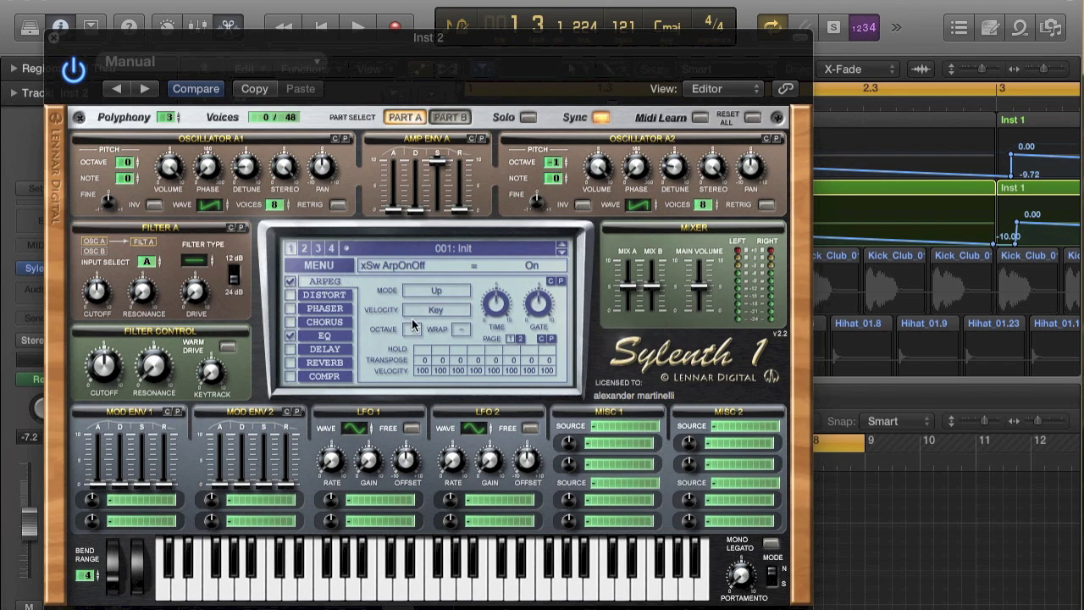
Step: Play the arpeggiated Inst 2 patch, compare it with Inst 4 soloed from the start, and solo Inst 2 again
{"action": "key", "text": "space"}
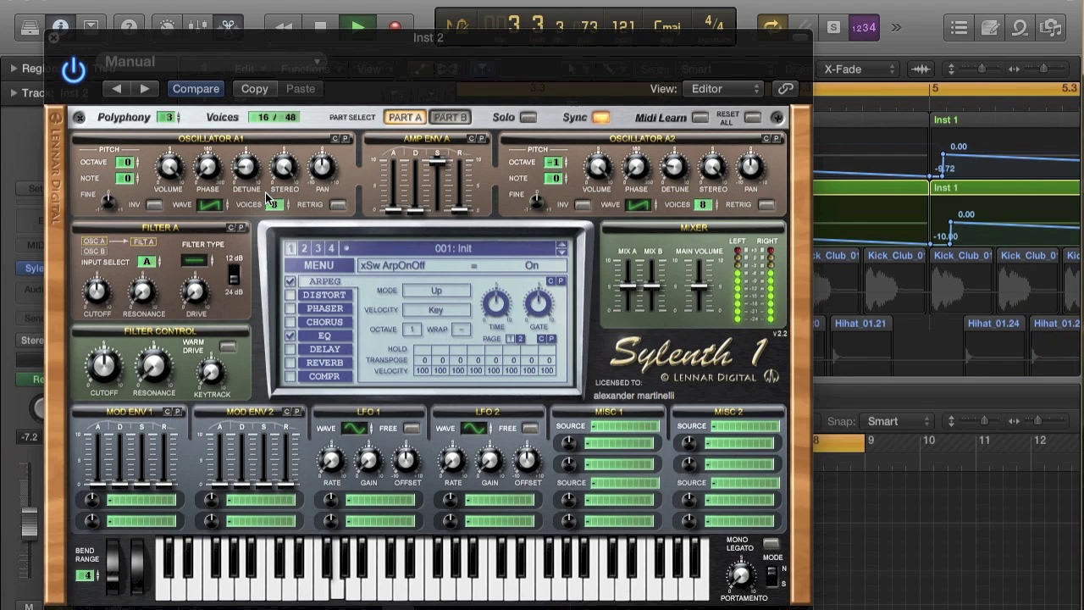
{"action": "key", "text": "space"}
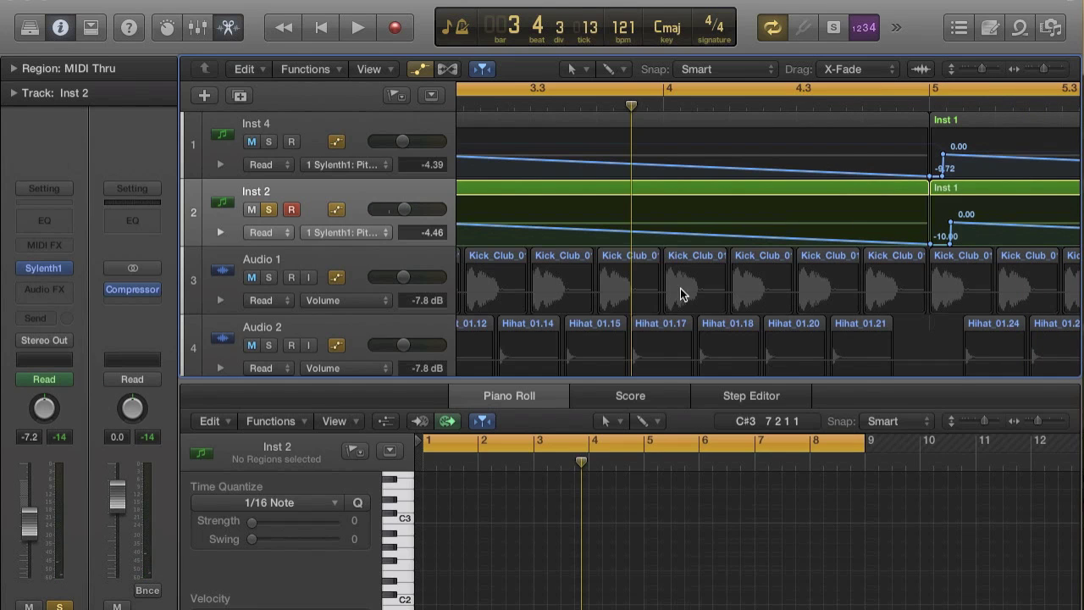
{"action": "scroll", "coordinate": [685, 291], "scroll_direction": "down", "scroll_amount": 3}
{"action": "left_click", "coordinate": [289, 210]}
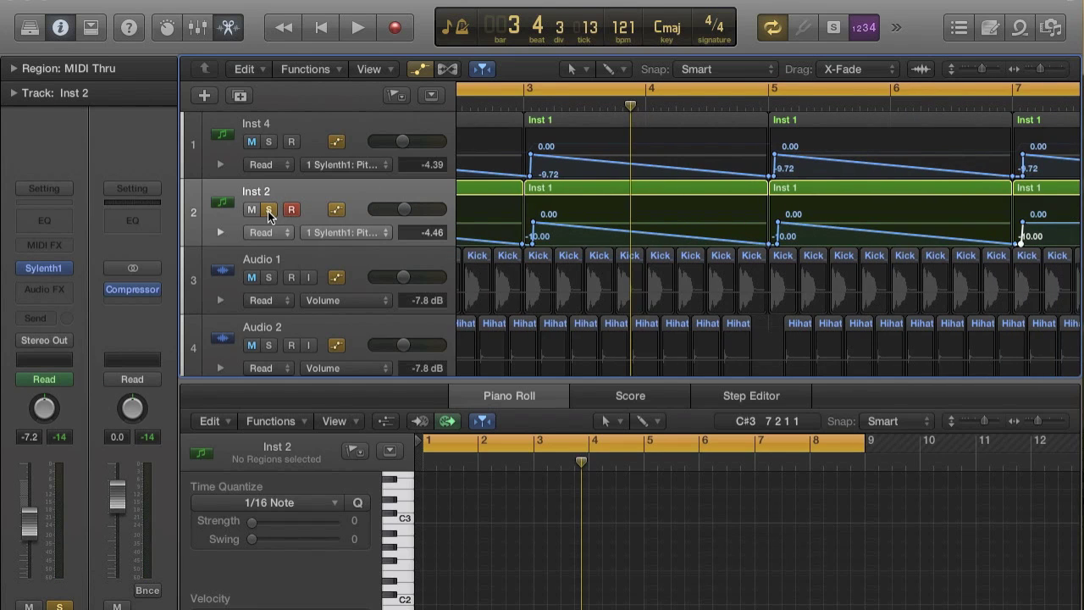
{"action": "left_click", "coordinate": [270, 210]}
{"action": "left_click", "coordinate": [269, 143]}
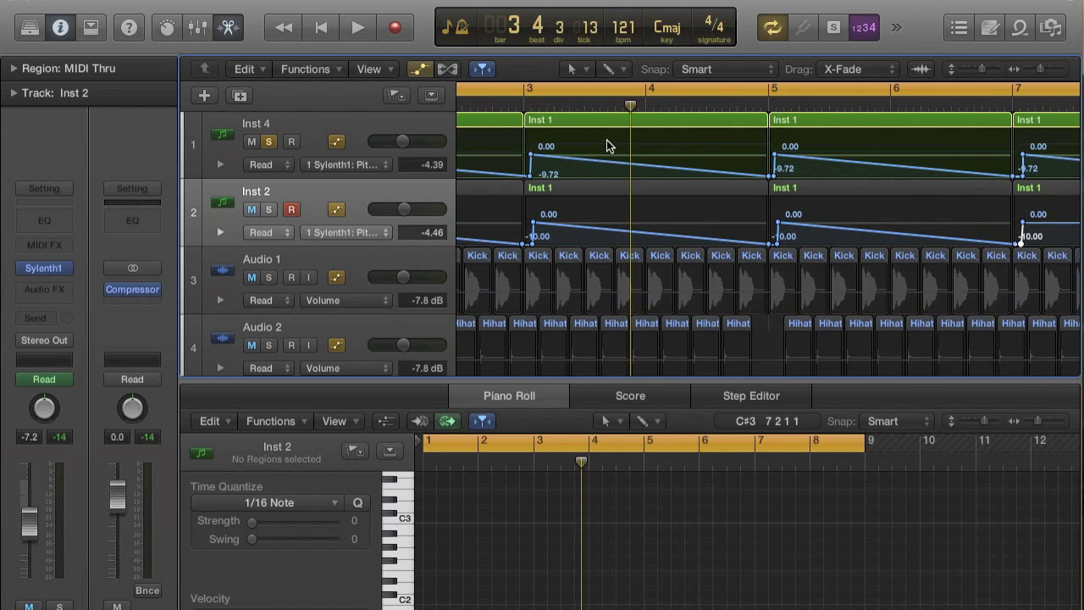
{"action": "key", "text": "Return"}
{"action": "key", "text": "space"}
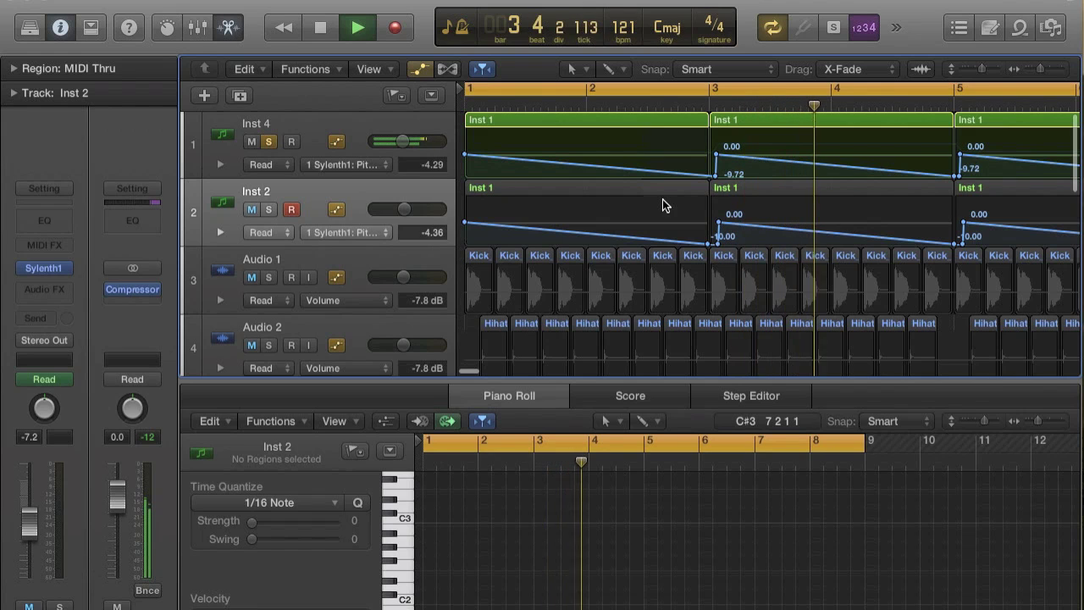
{"action": "key", "text": "space"}
{"action": "left_click", "coordinate": [269, 143]}
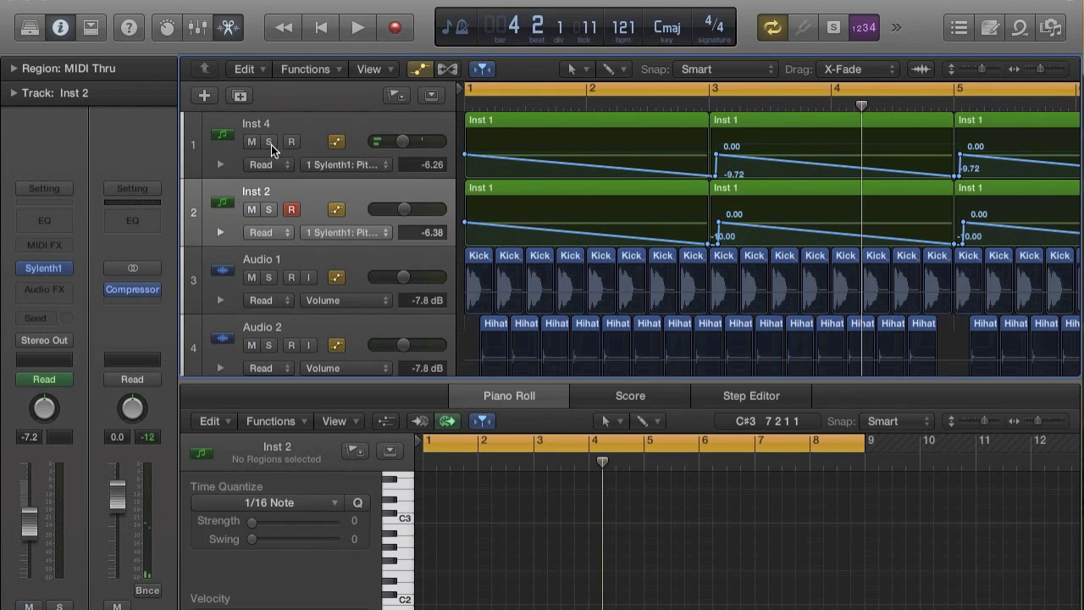
{"action": "left_click", "coordinate": [268, 210]}
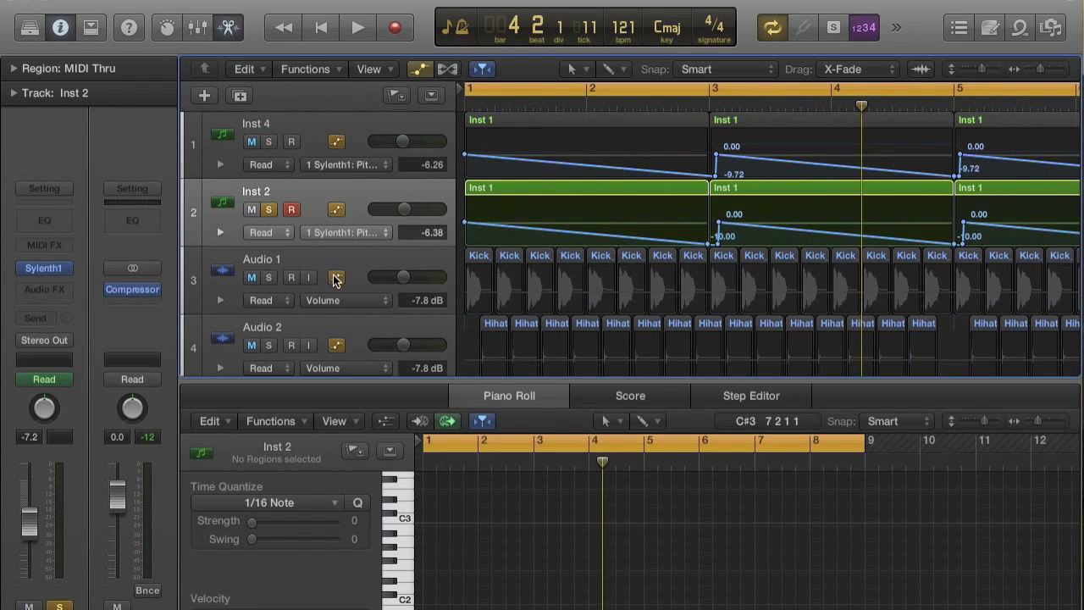
Step: Switch the Inst 2 track's automation lane to the Sylenth1 Arp Time parameter
{"action": "left_click", "coordinate": [354, 232]}
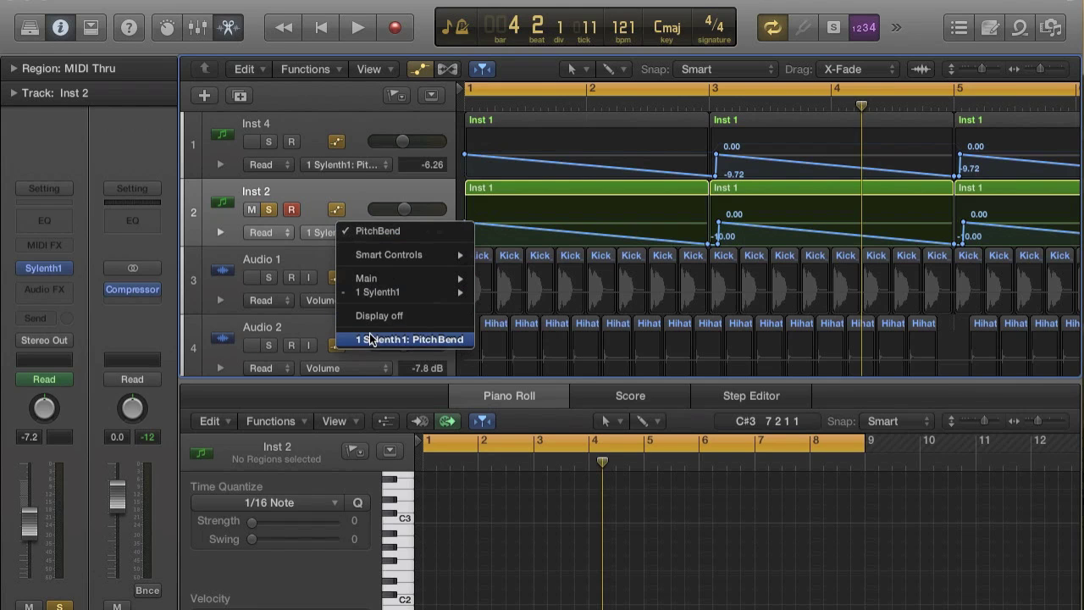
{"action": "mouse_move", "coordinate": [378, 291]}
{"action": "scroll", "coordinate": [496, 405], "scroll_direction": "down", "scroll_amount": 5}
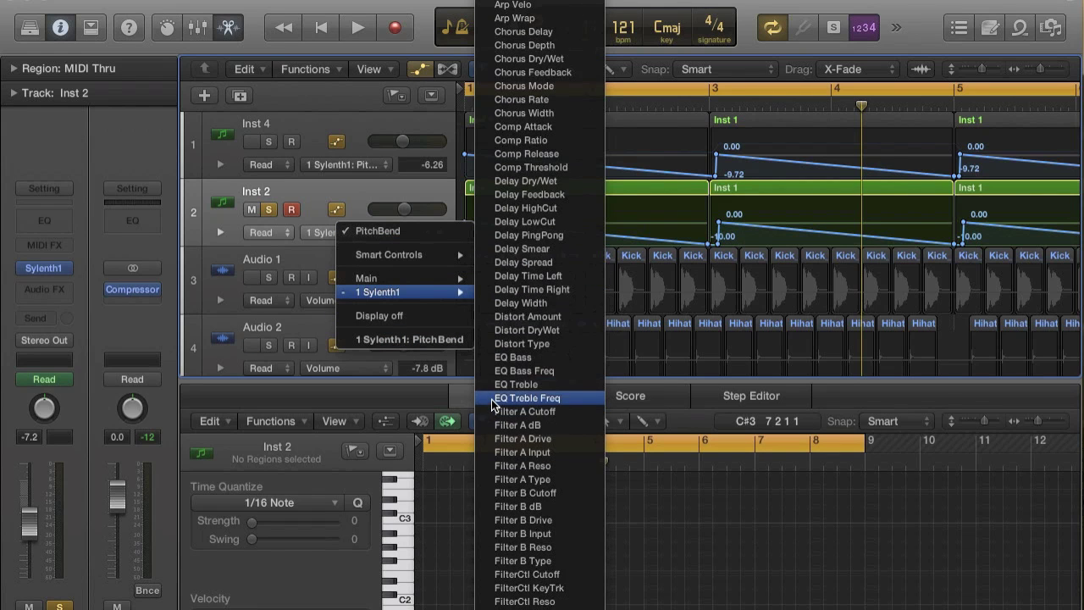
{"action": "scroll", "coordinate": [552, 39], "scroll_direction": "up", "scroll_amount": 5}
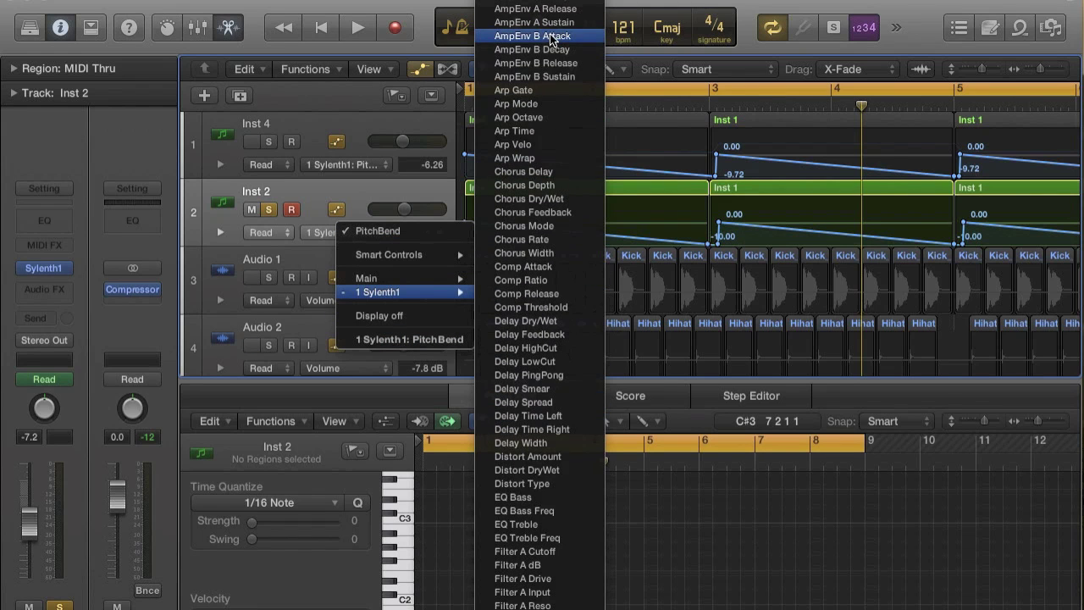
{"action": "left_click", "coordinate": [538, 131]}
Step: Add Arp Time automation points on Inst 2 just after bar 3, raising the rate from 1/8 to 1/16
{"action": "key", "text": "super+Right"}
{"action": "key", "text": "super+Right"}
{"action": "key", "text": "super+Right"}
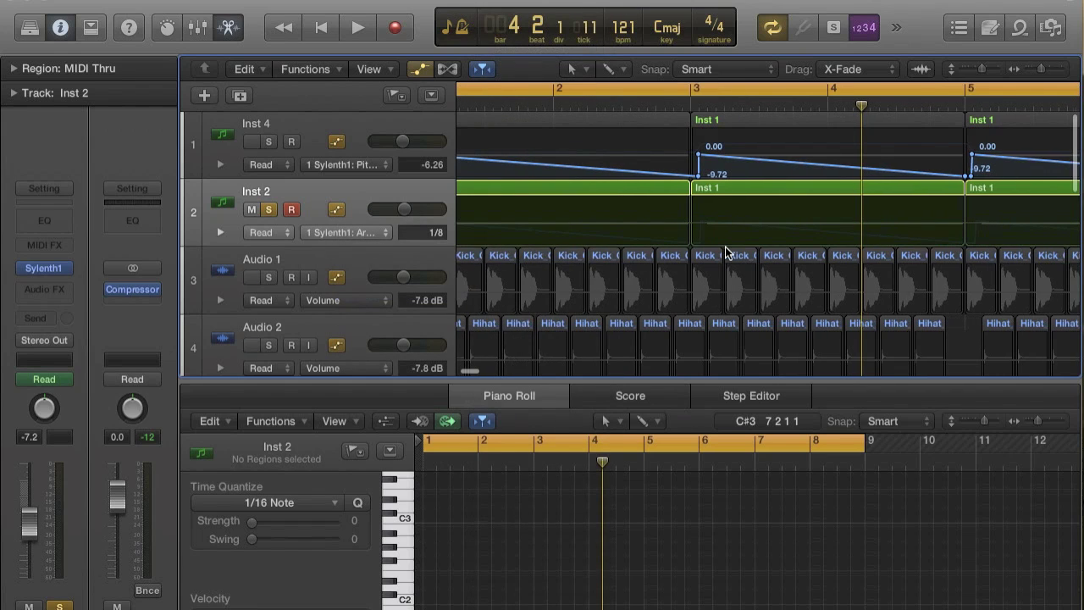
{"action": "left_click", "coordinate": [538, 223]}
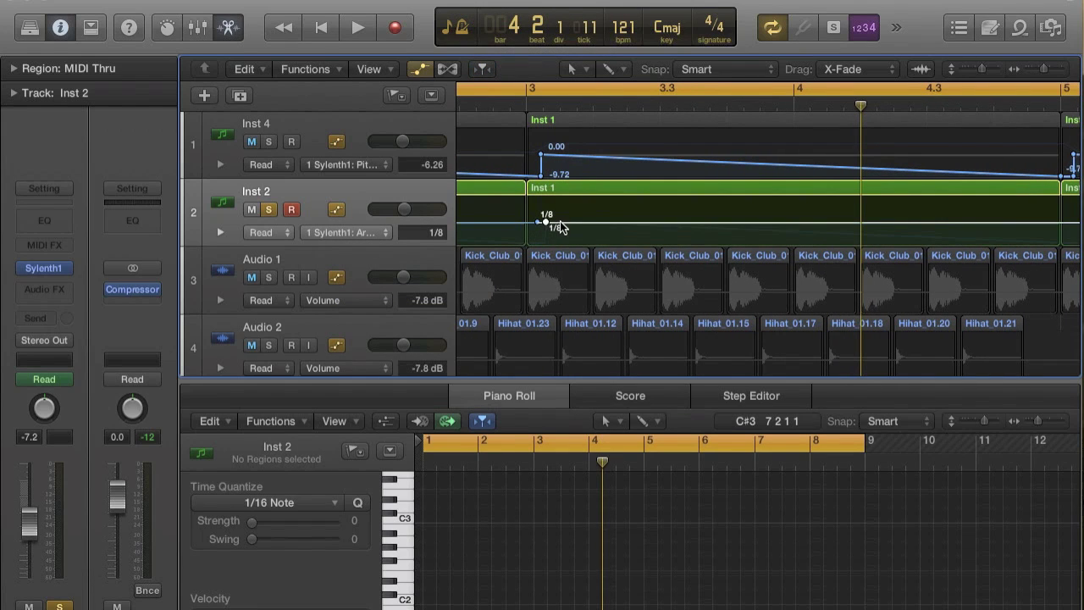
{"action": "left_click_drag", "start_coordinate": [544, 222], "coordinate": [547, 213]}
Step: Add Arp Time automation points on Inst 2 just after bar 5, lowering the rate from 1/16 to 1/8
{"action": "scroll", "coordinate": [640, 238], "scroll_direction": "right", "scroll_amount": 5}
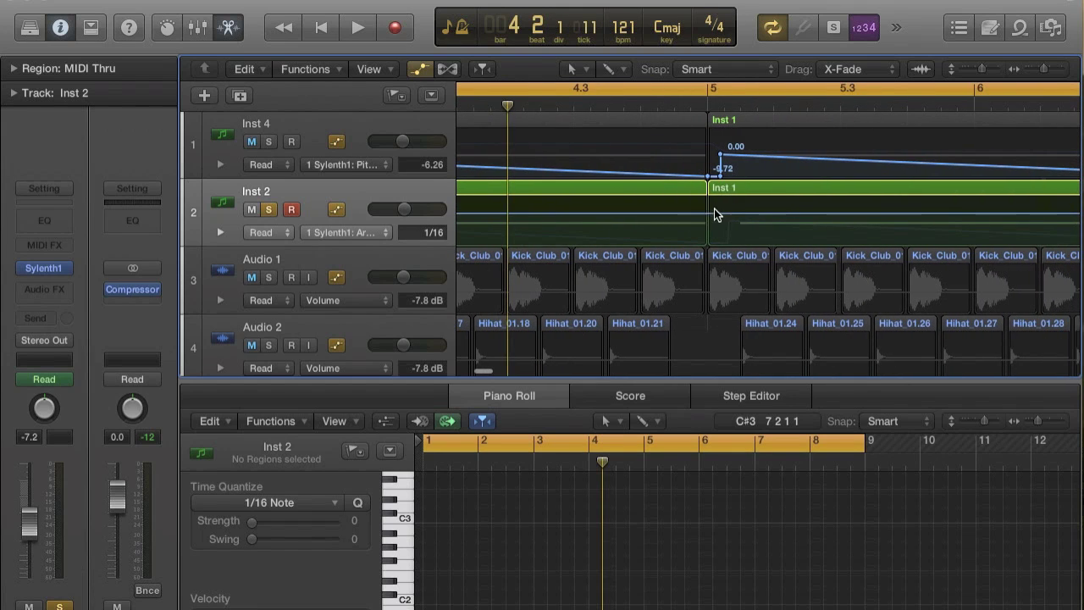
{"action": "left_click", "coordinate": [727, 213]}
{"action": "left_click_drag", "start_coordinate": [744, 219], "coordinate": [743, 227]}
{"action": "scroll", "coordinate": [743, 227], "scroll_direction": "right", "scroll_amount": 2}
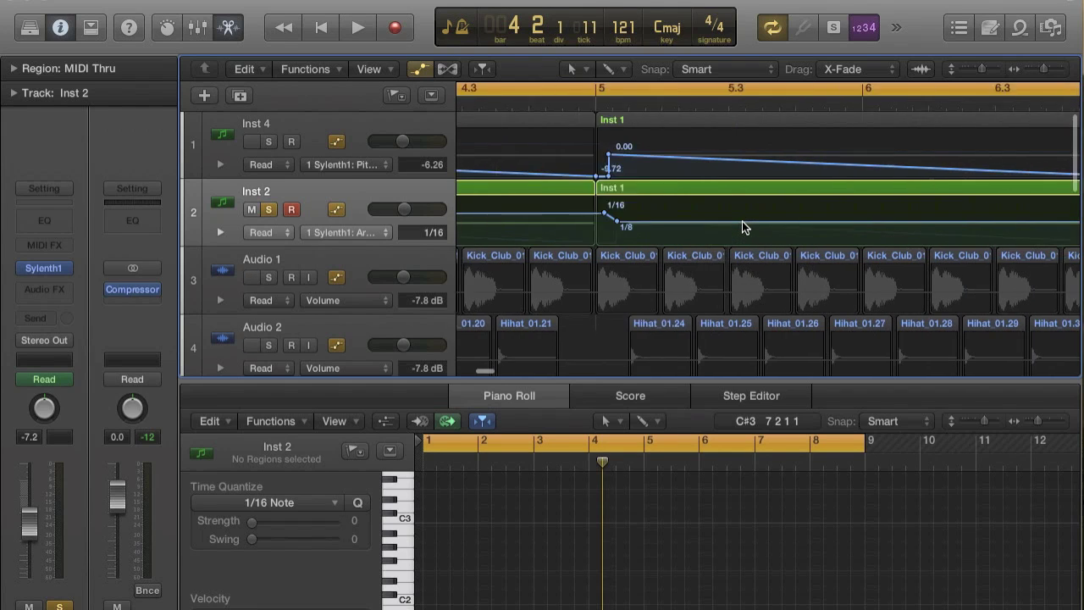
Step: Raise the Inst 2 Arp Time automation from 1/8 to 1/16 at bar 7 and play the automated part
{"action": "scroll", "coordinate": [743, 227], "scroll_direction": "right", "scroll_amount": 8}
{"action": "left_click", "coordinate": [639, 223]}
{"action": "left_click_drag", "start_coordinate": [644, 223], "coordinate": [659, 215]}
{"action": "key", "text": "z"}
{"action": "key", "text": "space"}
{"action": "key", "text": "z"}
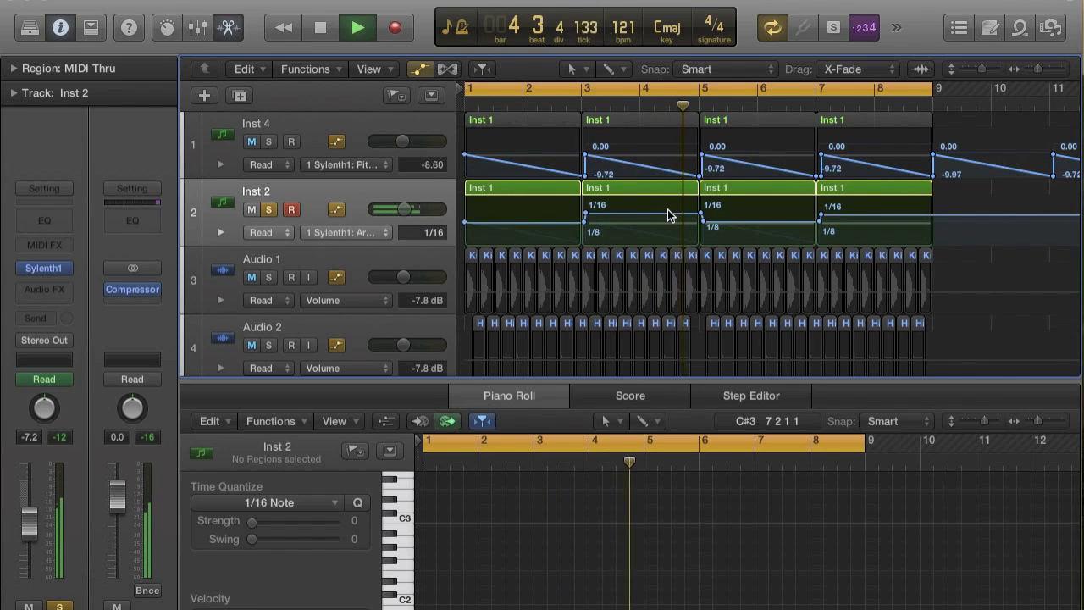
{"action": "key", "text": "space"}
Step: Reopen Sylenth1 on Inst 2, turn on retrigger for oscillators A1 and A2, and set A2's detune to 0.00
{"action": "scroll", "coordinate": [662, 223], "scroll_direction": "up", "scroll_amount": 2}
{"action": "scroll", "coordinate": [663, 224], "scroll_direction": "up", "scroll_amount": 3}
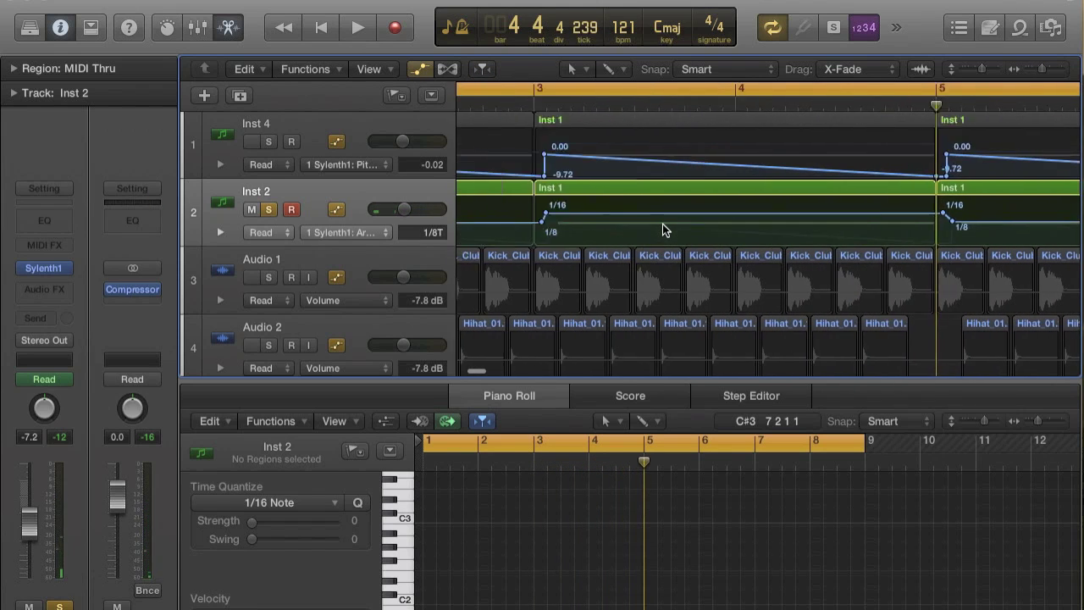
{"action": "left_click", "coordinate": [277, 204]}
{"action": "left_click", "coordinate": [33, 269]}
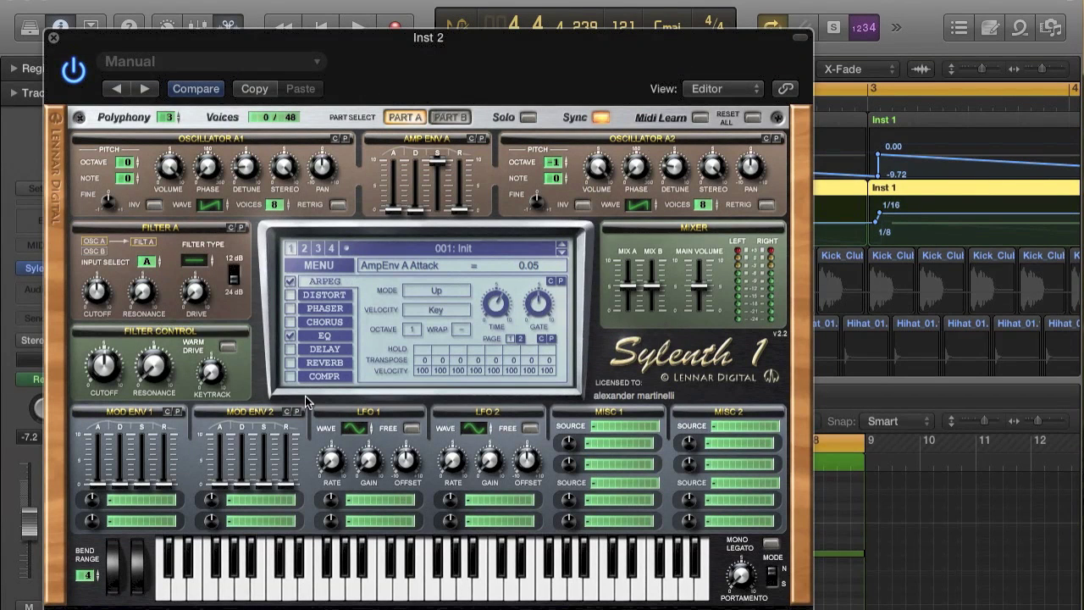
{"action": "left_click", "coordinate": [247, 165]}
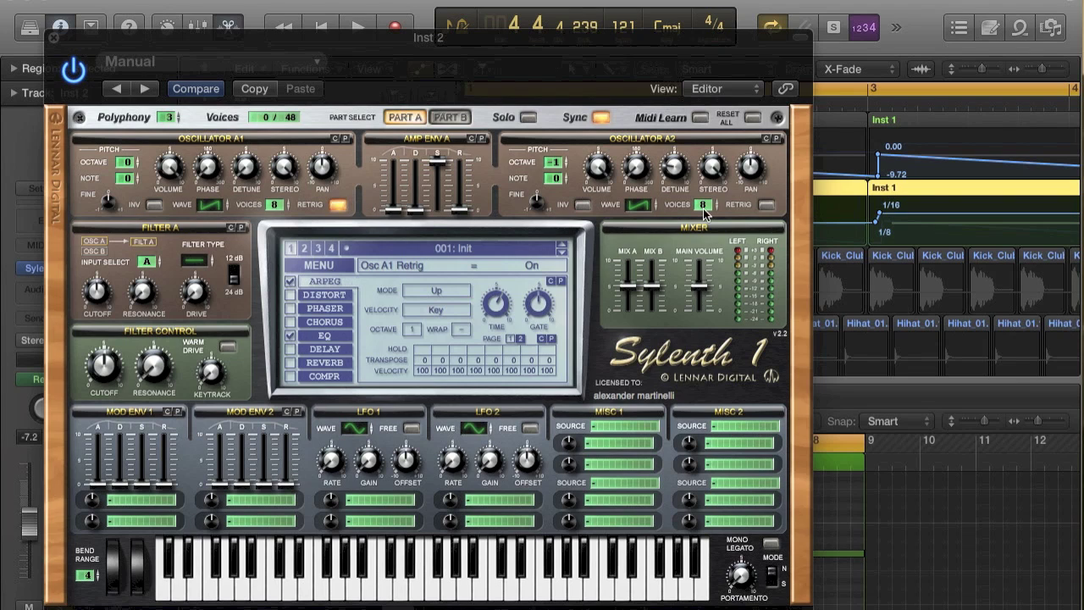
{"action": "left_click", "coordinate": [765, 206]}
{"action": "left_click", "coordinate": [678, 172]}
Step: Lower the Inst 2 channel volume to -14.4 dB and audition the patch
{"action": "left_click_drag", "start_coordinate": [31, 532], "coordinate": [43, 566]}
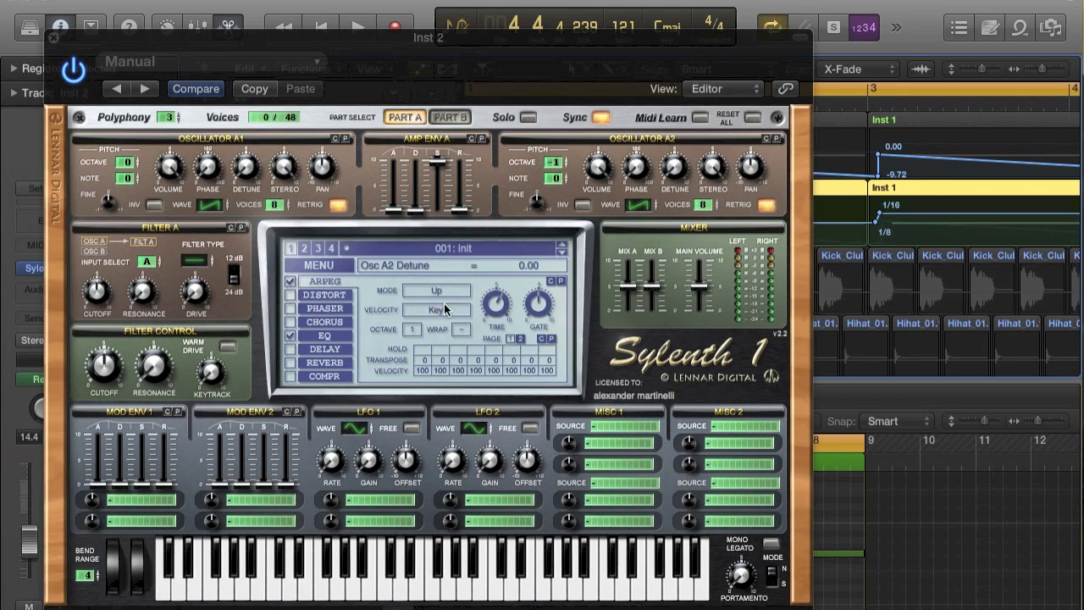
{"action": "key", "text": "space"}
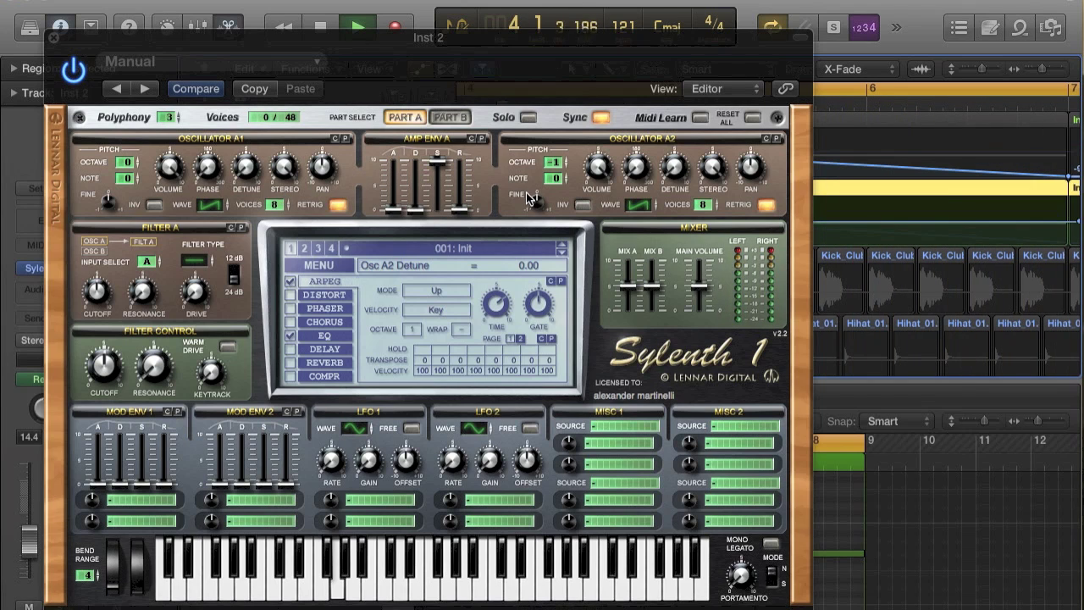
{"action": "key", "text": "space"}
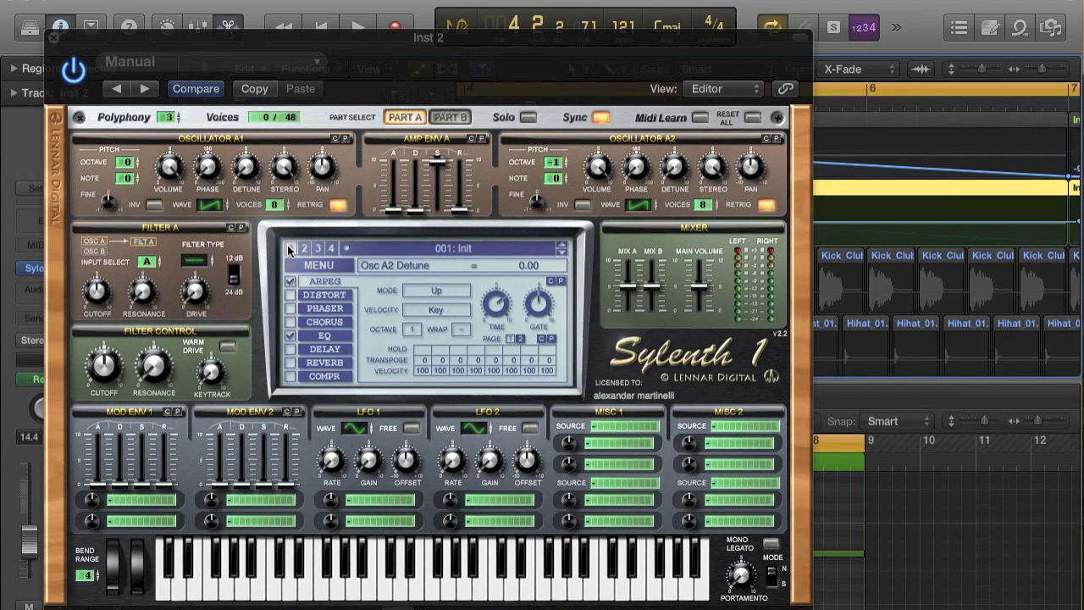
Step: Set the arpeggiator's Gate to 81.90 % while listening to the patch
{"action": "left_click_drag", "start_coordinate": [545, 318], "coordinate": [559, 265]}
{"action": "key", "text": "space"}
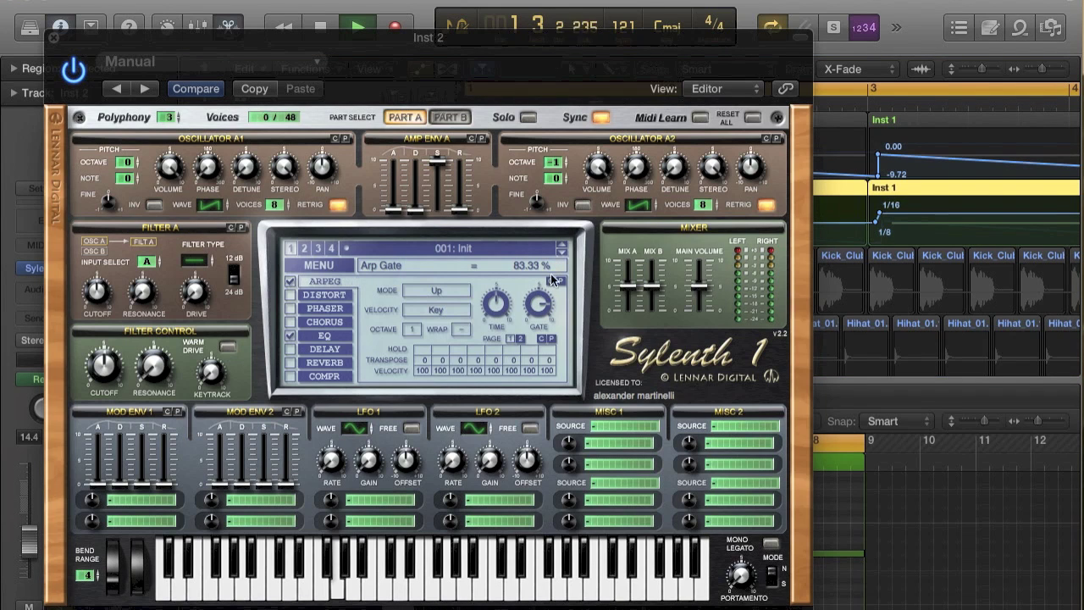
{"action": "left_click_drag", "start_coordinate": [539, 304], "coordinate": [540, 306]}
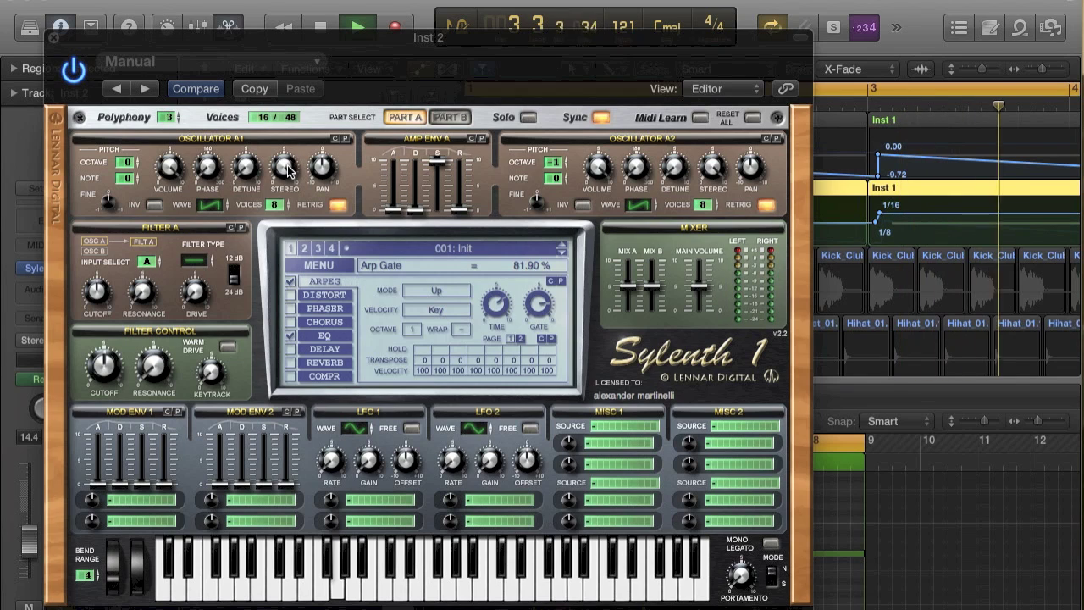
{"action": "key", "text": "space"}
Step: Turn off retrigger on oscillators A1 and A2 and readjust their detune, with A1 at 3.38
{"action": "left_click", "coordinate": [338, 206]}
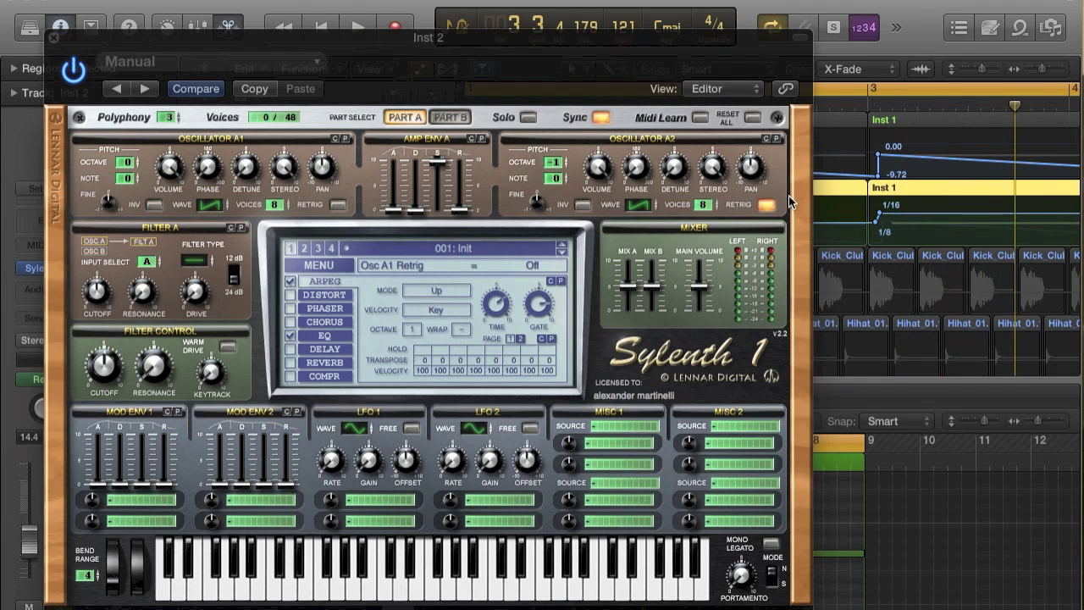
{"action": "left_click", "coordinate": [769, 208]}
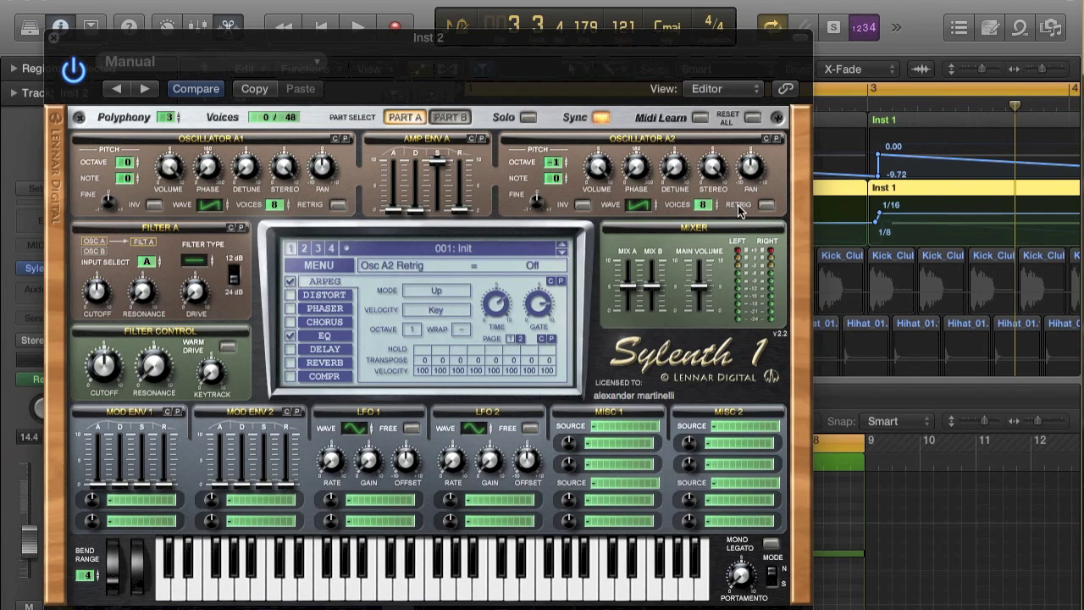
{"action": "left_click", "coordinate": [672, 161]}
{"action": "left_click", "coordinate": [248, 174]}
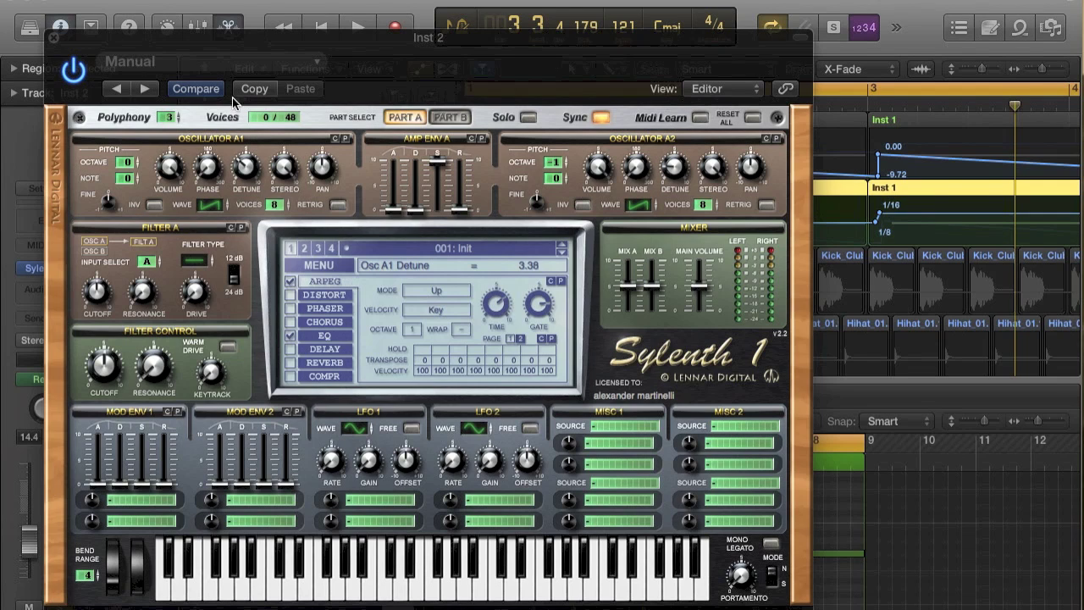
Step: Close the Inst 2 synth window and briefly play the arrangement from the start
{"action": "left_click", "coordinate": [52, 38]}
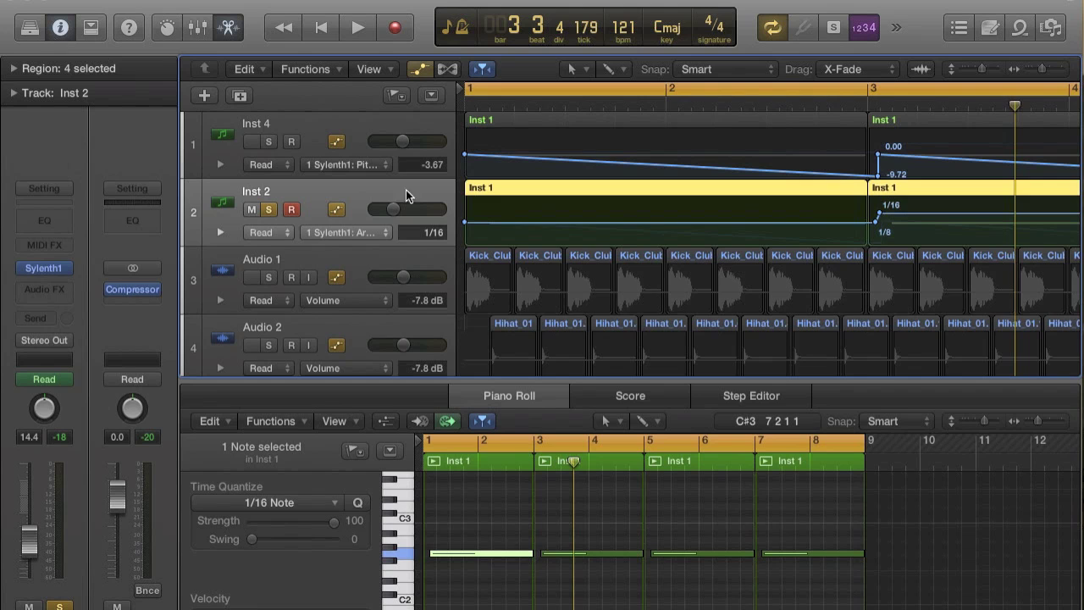
{"action": "key", "text": "super+r"}
{"action": "key", "text": "super+r"}
{"action": "key", "text": "super+r"}
{"action": "key", "text": "space"}
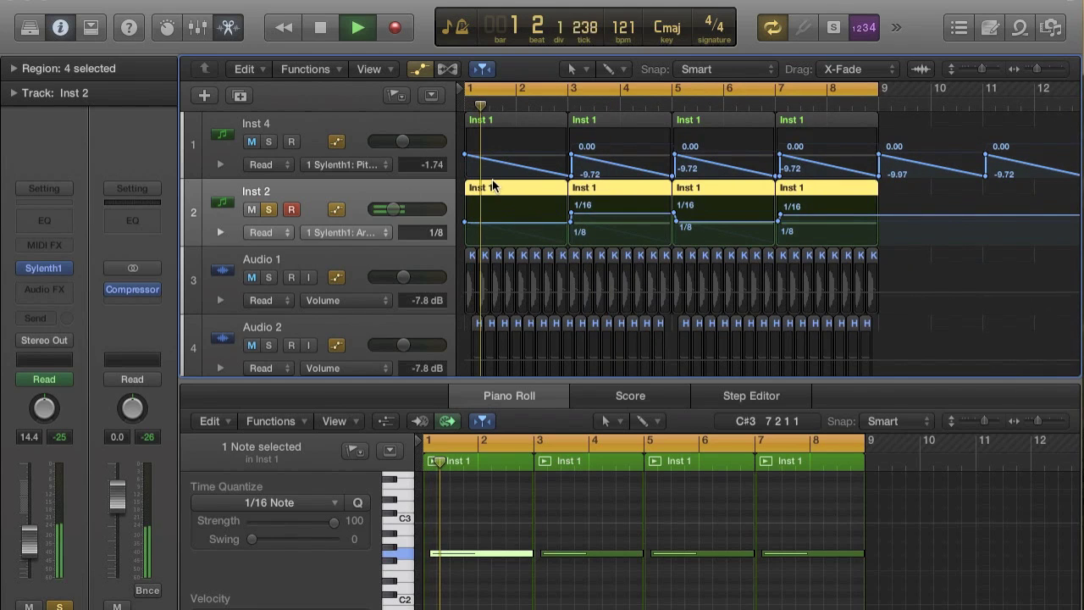
{"action": "key", "text": "space"}
Step: In Sylenth1's Part B, set oscillator B1 to a Saw wave with 8 voices, retrigger off and note +7, and audition it
{"action": "left_click", "coordinate": [44, 268]}
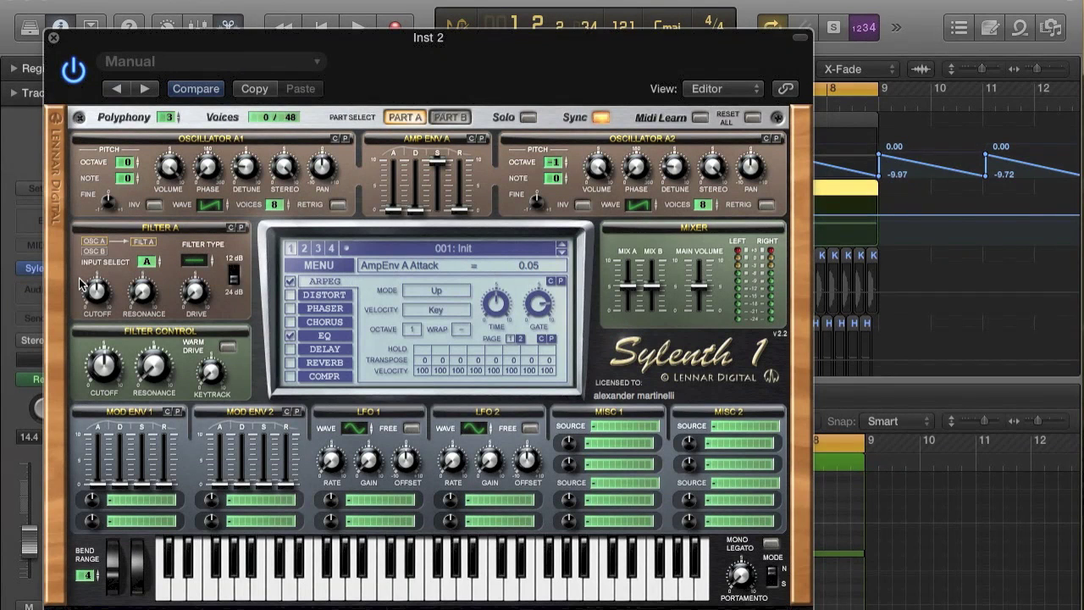
{"action": "left_click", "coordinate": [449, 117]}
{"action": "left_click_drag", "start_coordinate": [288, 208], "coordinate": [288, 182]}
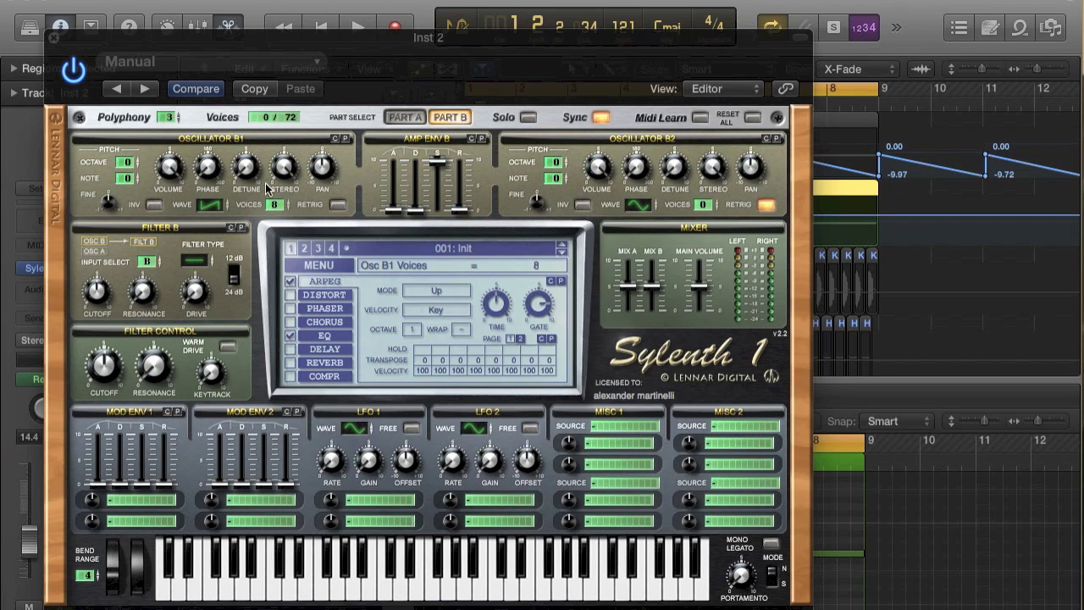
{"action": "scroll", "coordinate": [247, 144], "scroll_direction": "up", "scroll_amount": 3}
{"action": "key", "text": "space"}
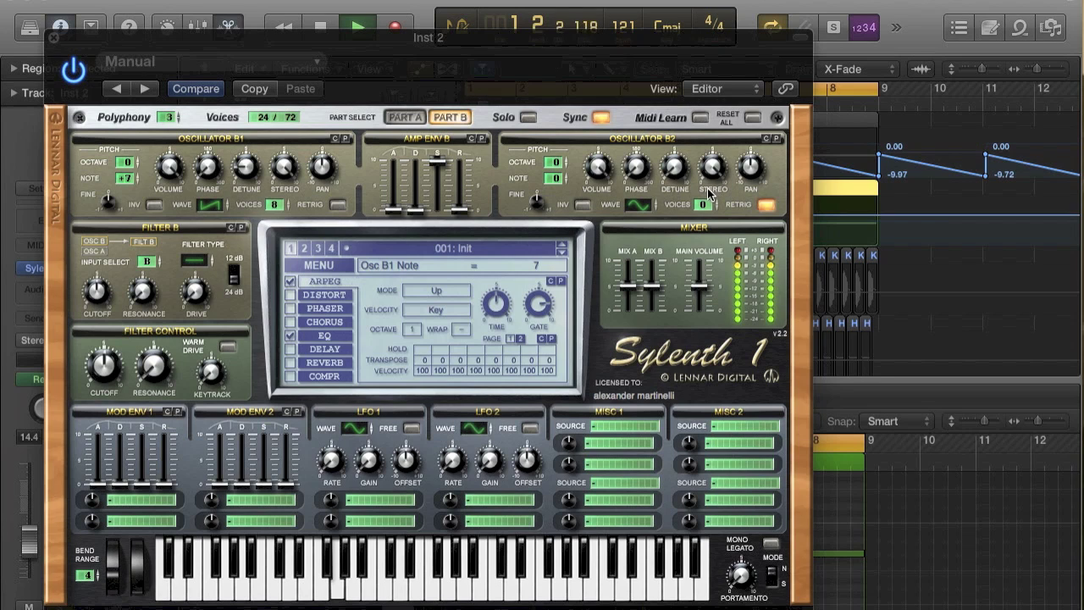
{"action": "key", "text": "space"}
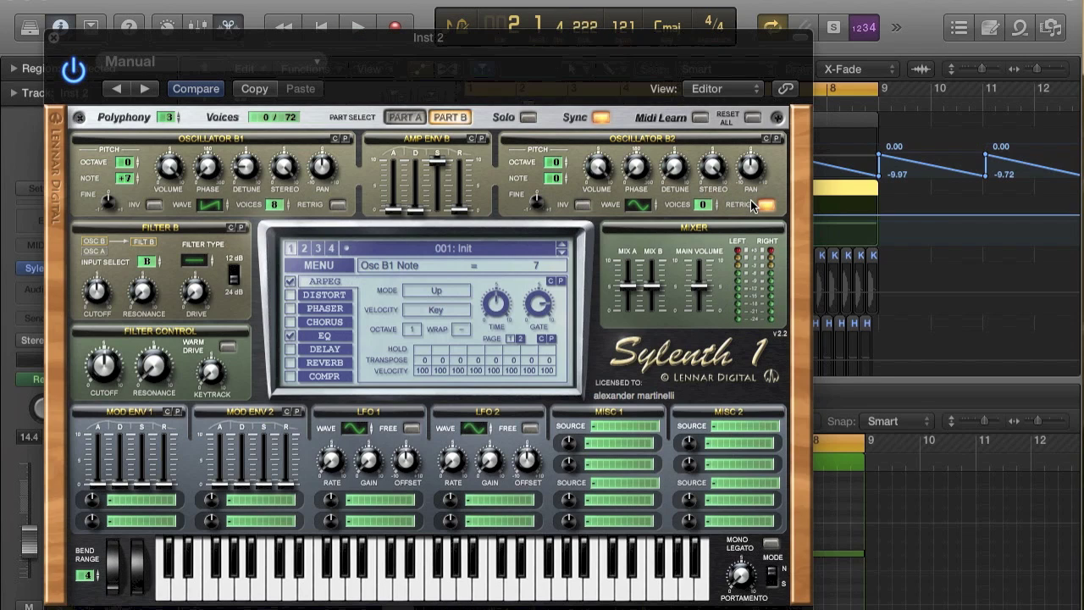
Step: Turn off retrigger on oscillator B2 and set it to a Noise wave with 1 voice
{"action": "left_click", "coordinate": [767, 206]}
{"action": "left_click_drag", "start_coordinate": [706, 207], "coordinate": [705, 88]}
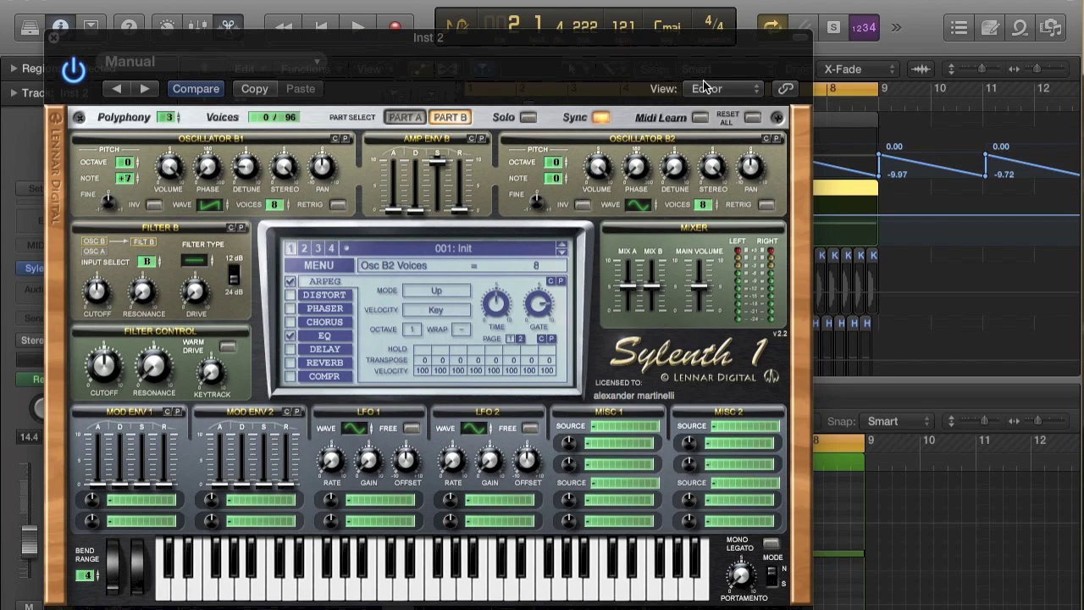
{"action": "left_click", "coordinate": [649, 200]}
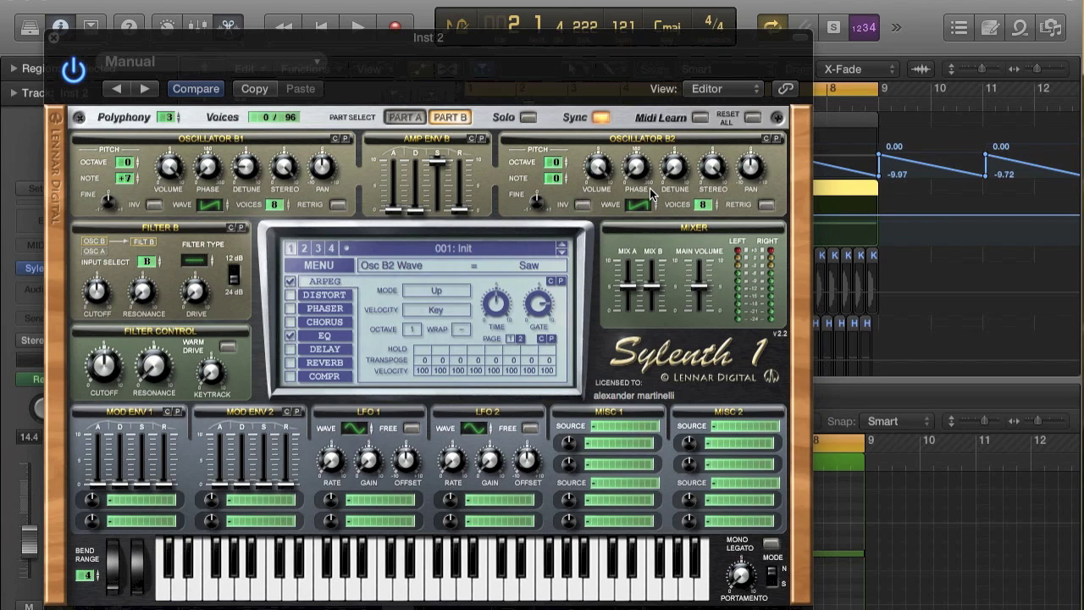
{"action": "left_click", "coordinate": [650, 210]}
{"action": "left_click_drag", "start_coordinate": [708, 205], "coordinate": [708, 288]}
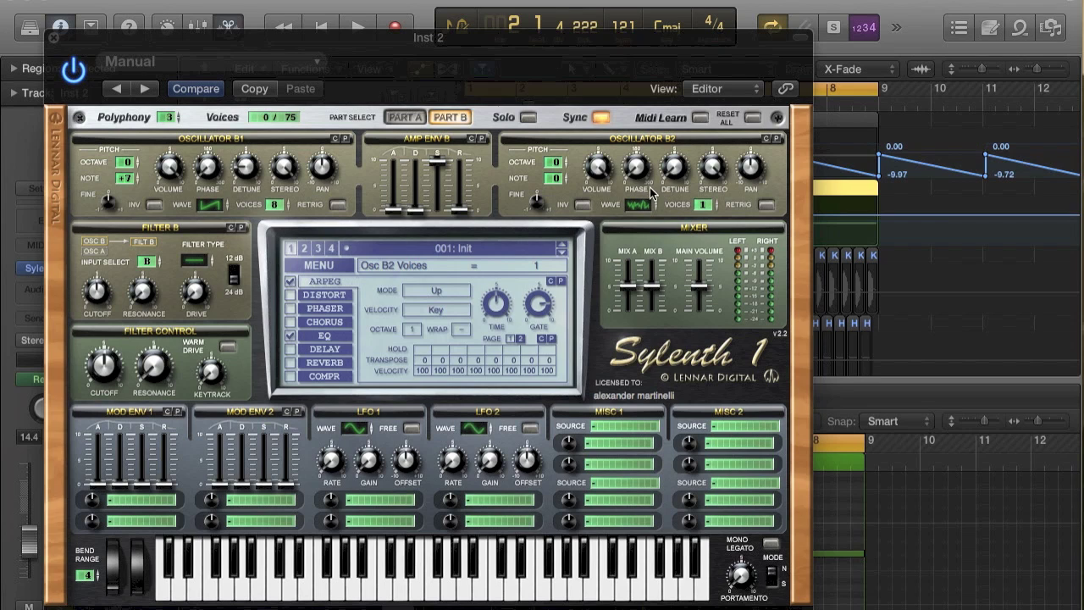
Step: Set oscillator B2's volume to 1.43, playing the arrangement to audition the noise level
{"action": "left_click_drag", "start_coordinate": [616, 180], "coordinate": [605, 233]}
{"action": "key", "text": "space"}
{"action": "key", "text": "space"}
{"action": "left_click_drag", "start_coordinate": [600, 173], "coordinate": [601, 191]}
{"action": "key", "text": "space"}
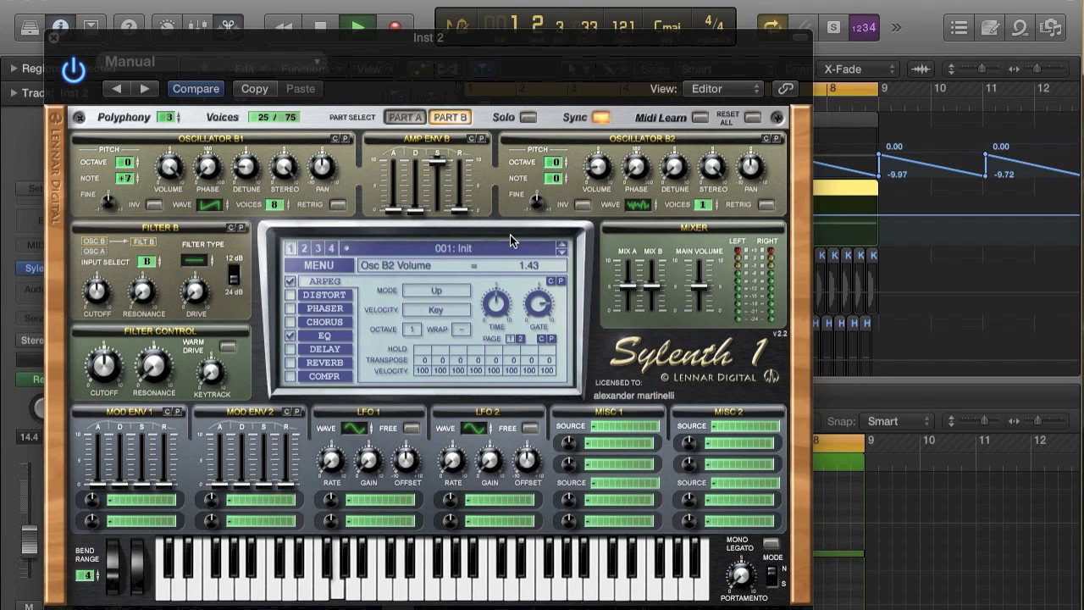
{"action": "key", "text": "space"}
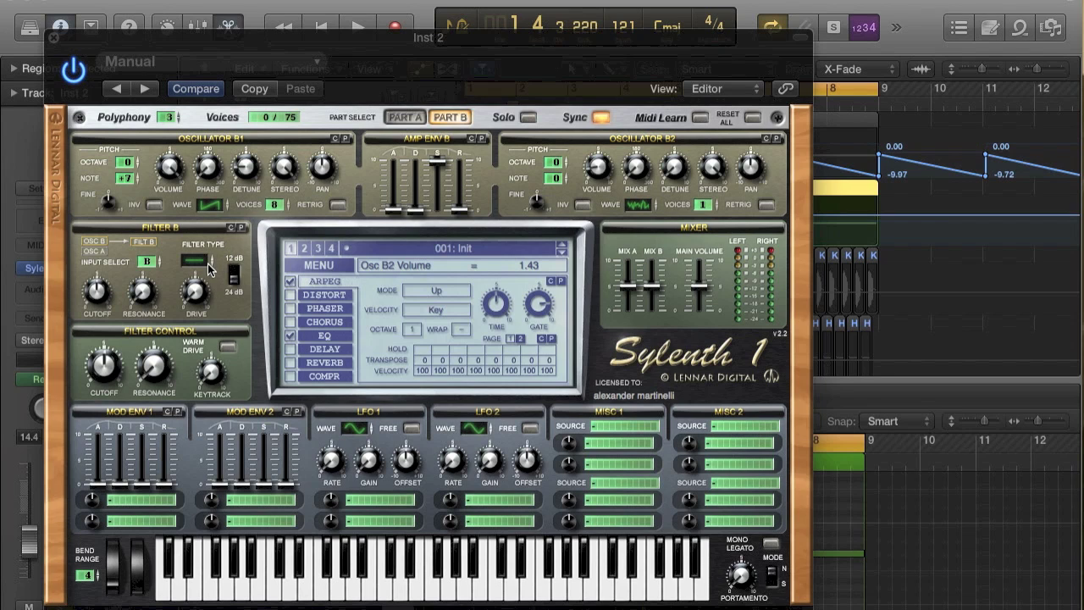
Step: Set Filter A and Filter B to Lowpass with the cutoff at 1.00 Hz, and briefly audition the sound
{"action": "left_click_drag", "start_coordinate": [206, 265], "coordinate": [208, 251]}
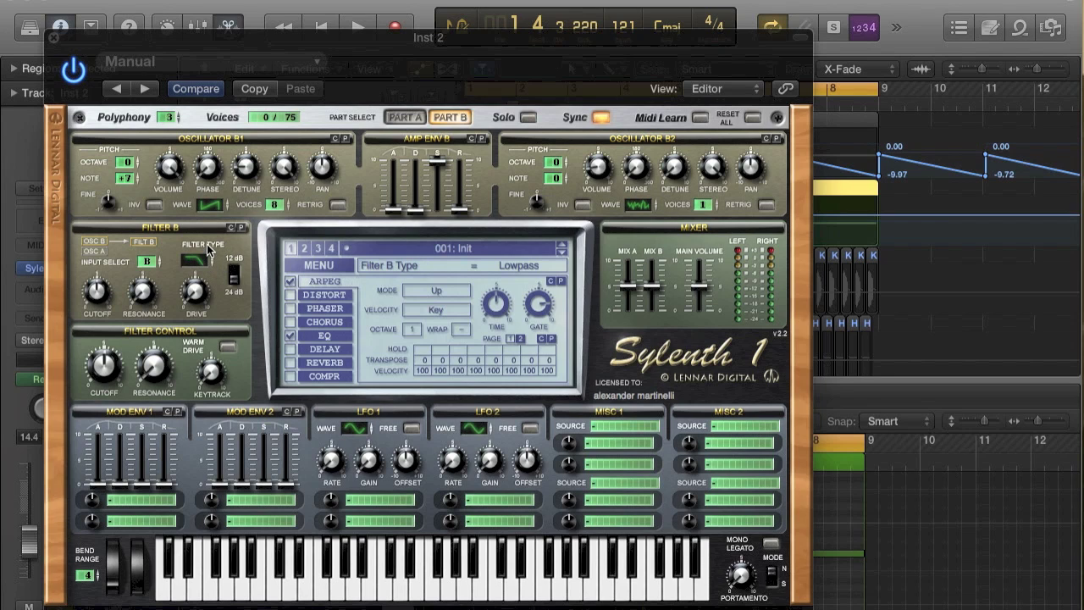
{"action": "left_click", "coordinate": [405, 117]}
{"action": "mouse_move", "coordinate": [197, 253]}
{"action": "left_mouse_down"}
{"action": "mouse_move", "coordinate": [206, 264]}
{"action": "mouse_move", "coordinate": [203, 250]}
{"action": "left_mouse_up"}
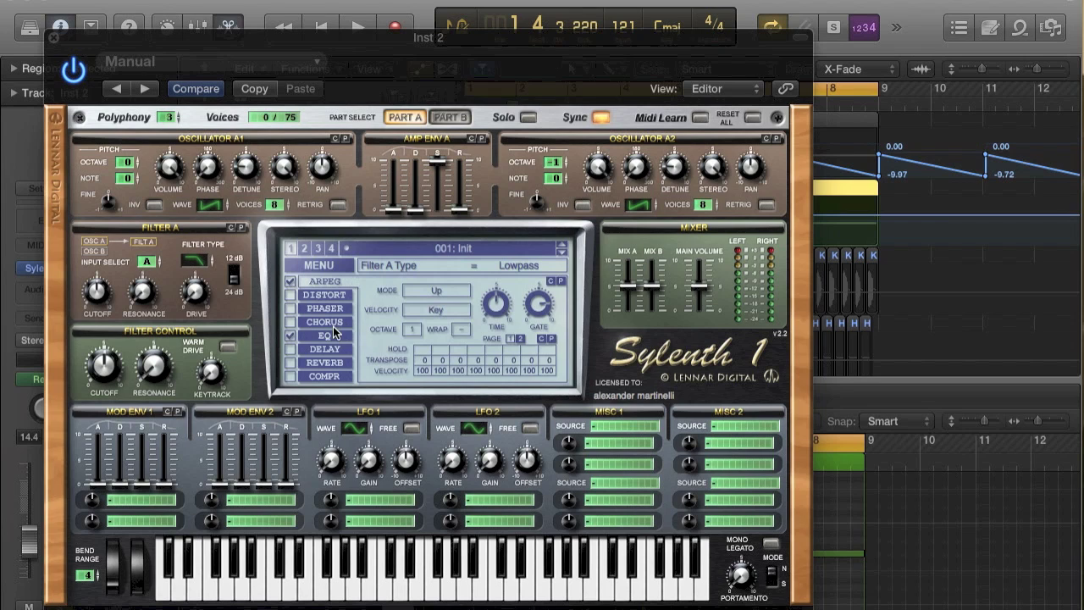
{"action": "left_click_drag", "start_coordinate": [97, 290], "coordinate": [99, 327]}
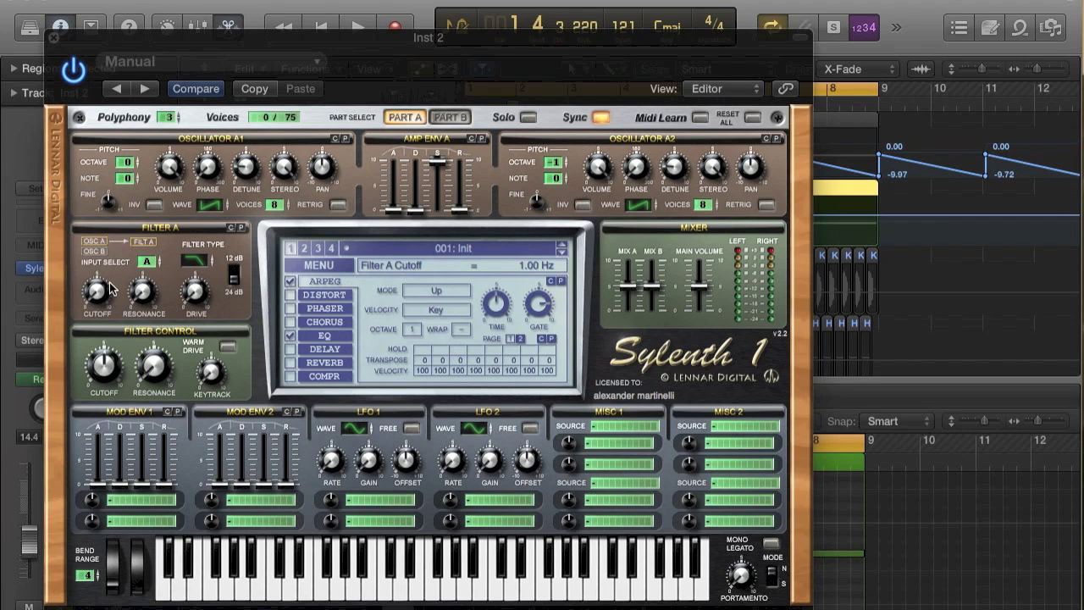
{"action": "left_click", "coordinate": [449, 117]}
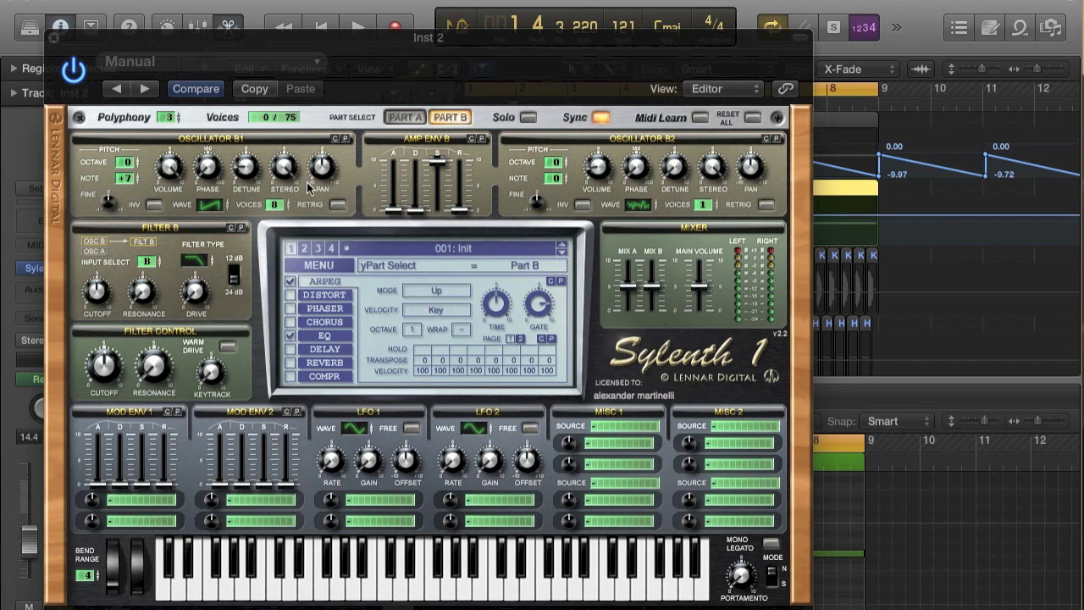
{"action": "left_click_drag", "start_coordinate": [97, 292], "coordinate": [100, 398]}
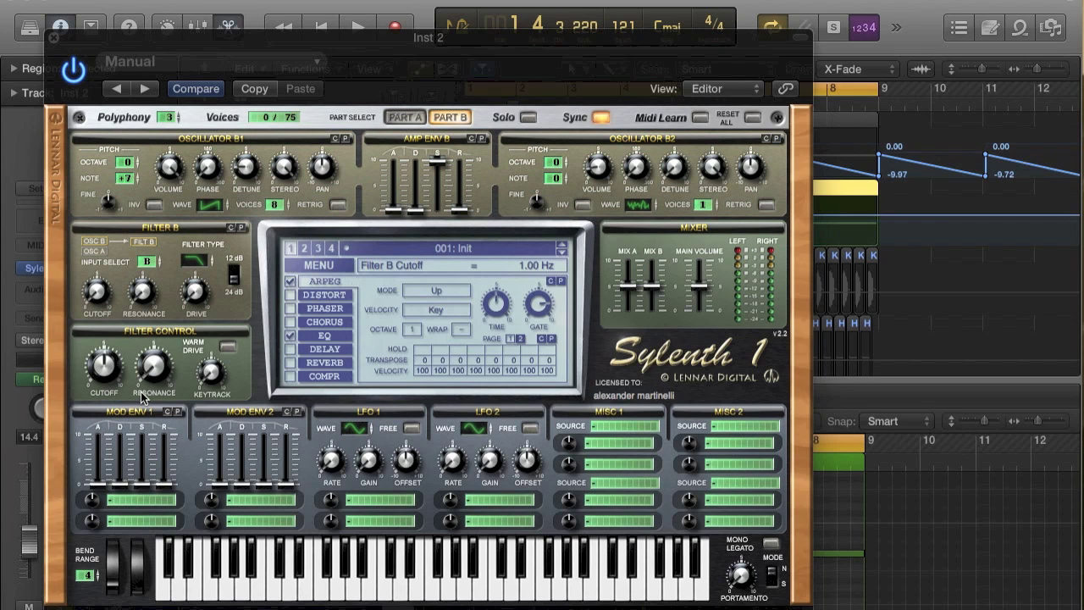
{"action": "key", "text": "space"}
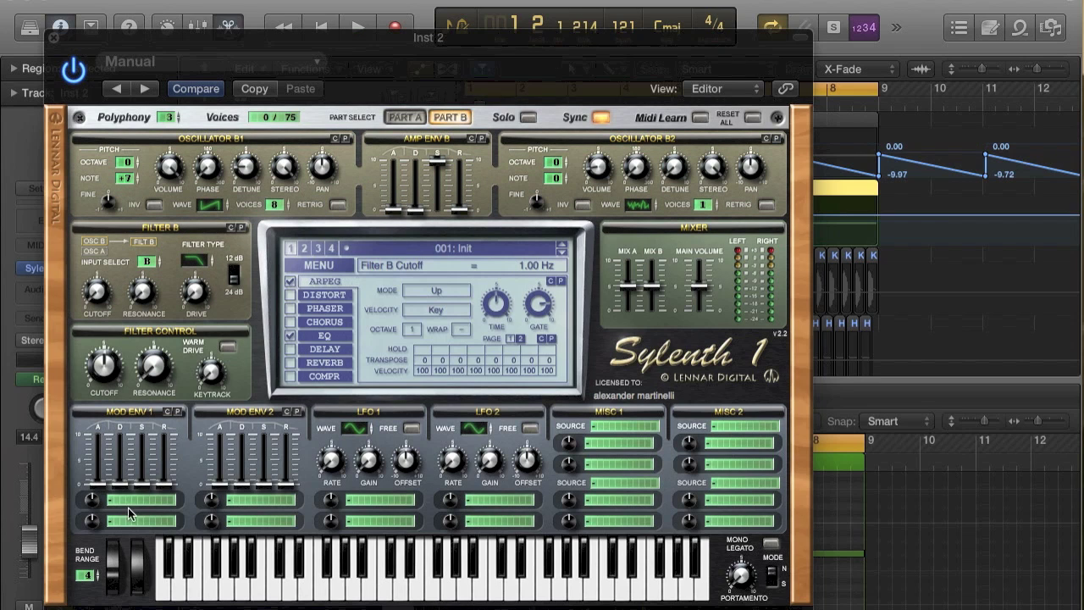
Step: Assign Mod Env 1's first destination to Cutoff AB with an amount of 10.00
{"action": "left_click", "coordinate": [133, 502]}
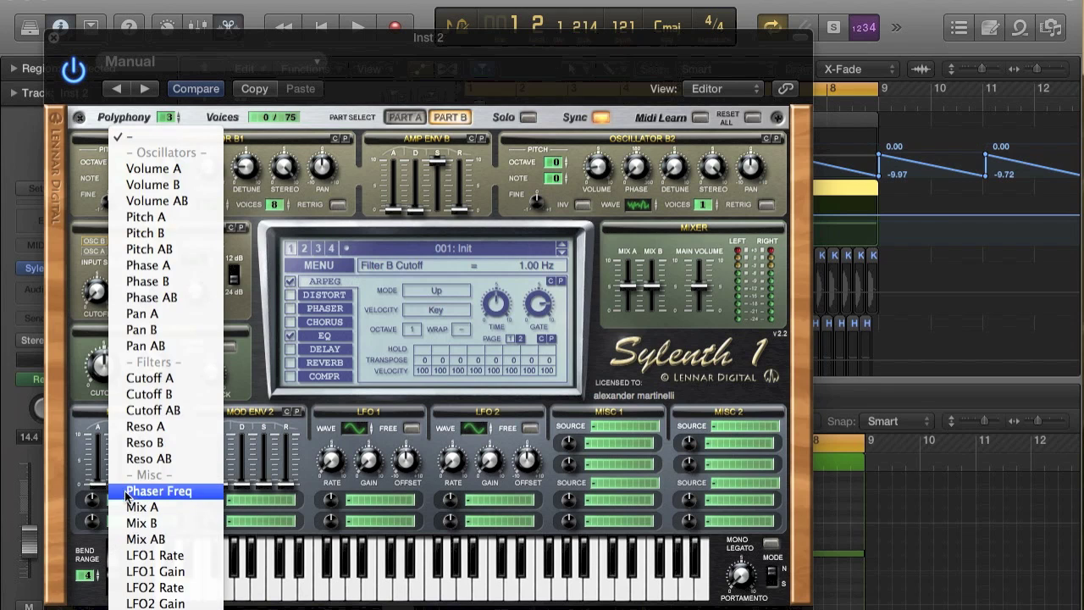
{"action": "left_click", "coordinate": [131, 492]}
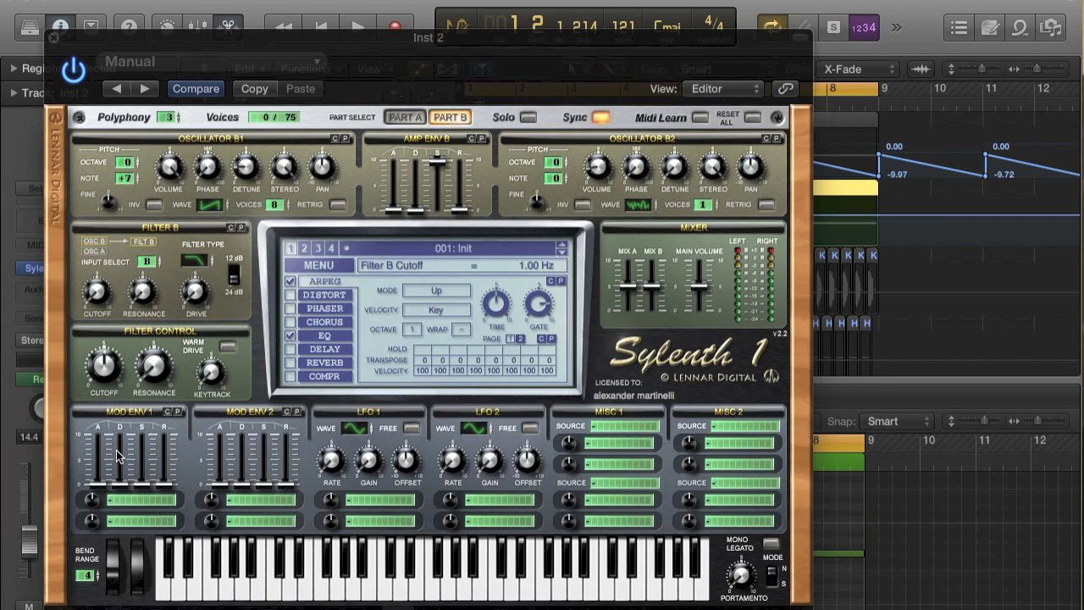
{"action": "left_click", "coordinate": [139, 505]}
{"action": "left_click", "coordinate": [154, 415]}
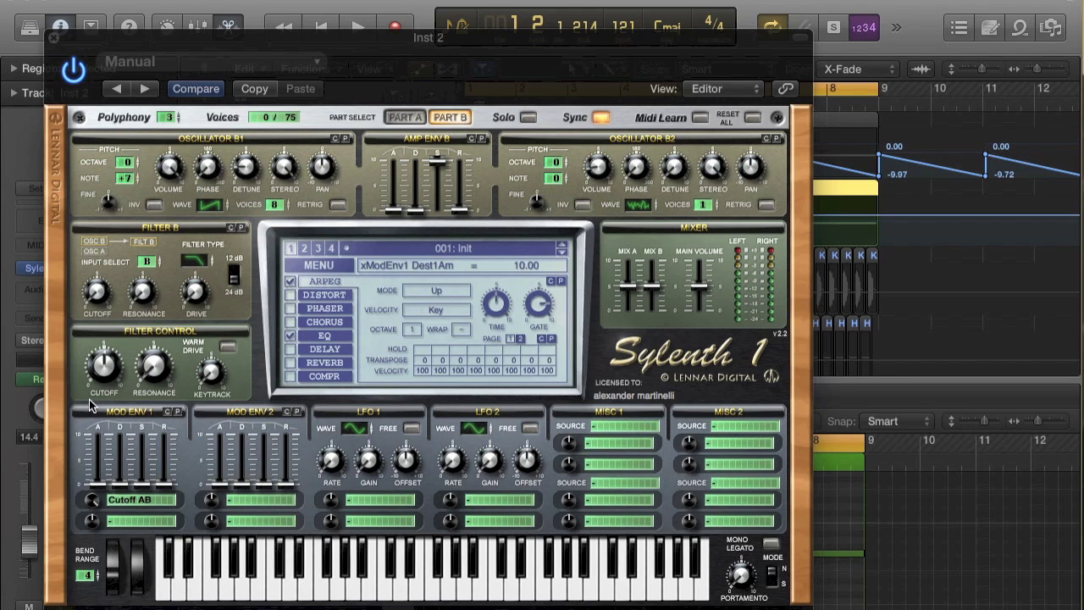
Step: Raise Mod Env 1's decay to nearly halfway and its sustain and release slightly, auditioning the envelope along the way
{"action": "mouse_move", "coordinate": [121, 485]}
{"action": "left_mouse_down"}
{"action": "mouse_move", "coordinate": [131, 441]}
{"action": "mouse_move", "coordinate": [123, 475]}
{"action": "left_mouse_up"}
{"action": "key", "text": "space"}
{"action": "key", "text": "space"}
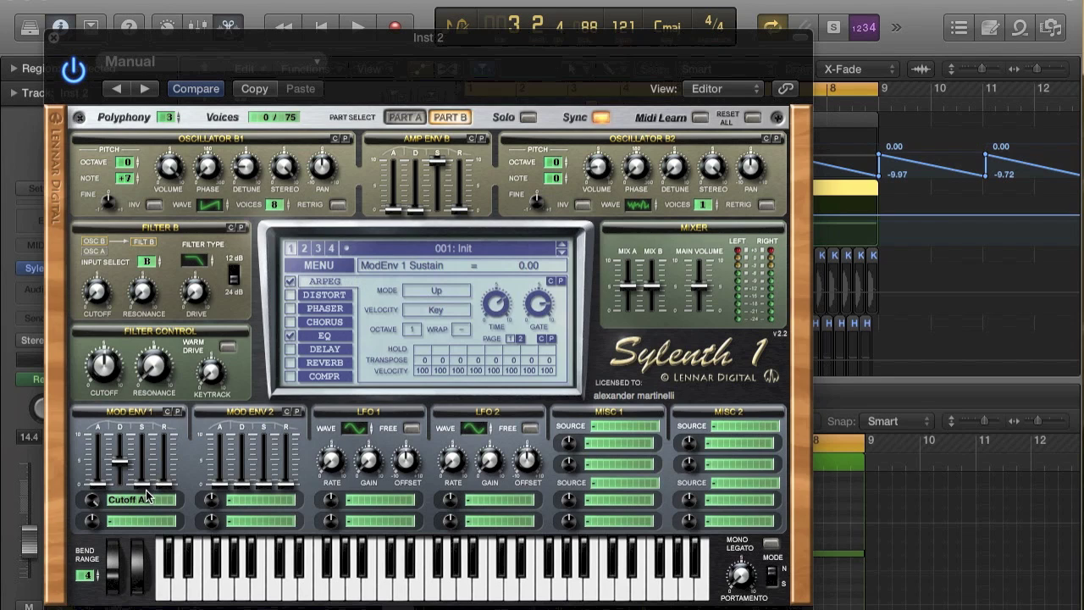
{"action": "left_click_drag", "start_coordinate": [149, 477], "coordinate": [155, 460]}
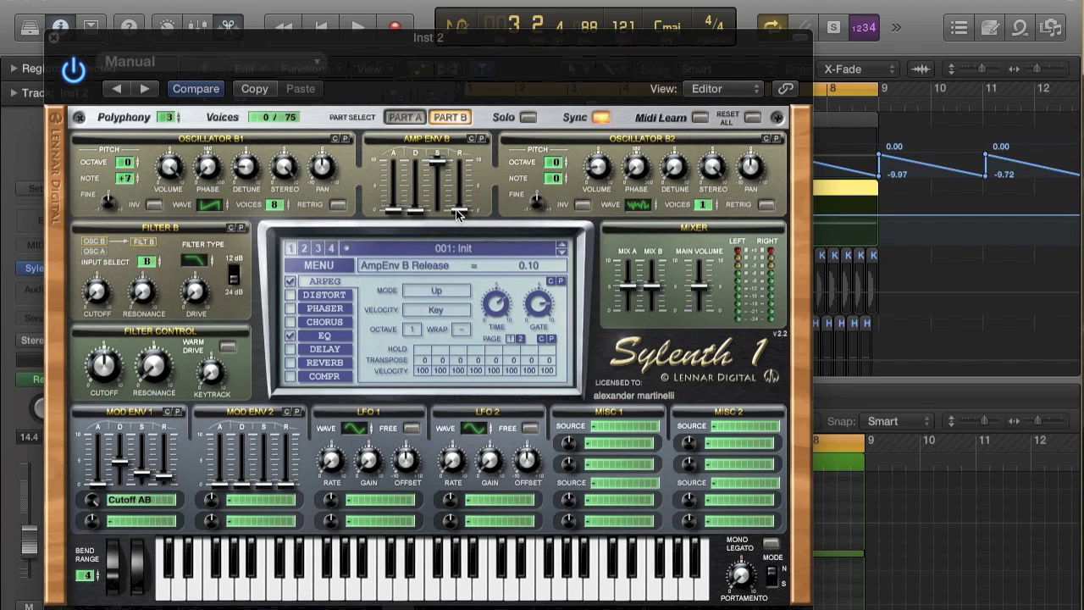
Step: In Part A, set the amp envelope's release to 2.28 and audition it
{"action": "left_click", "coordinate": [424, 118]}
{"action": "left_click_drag", "start_coordinate": [464, 195], "coordinate": [460, 204]}
{"action": "key", "text": "space"}
{"action": "key", "text": "space"}
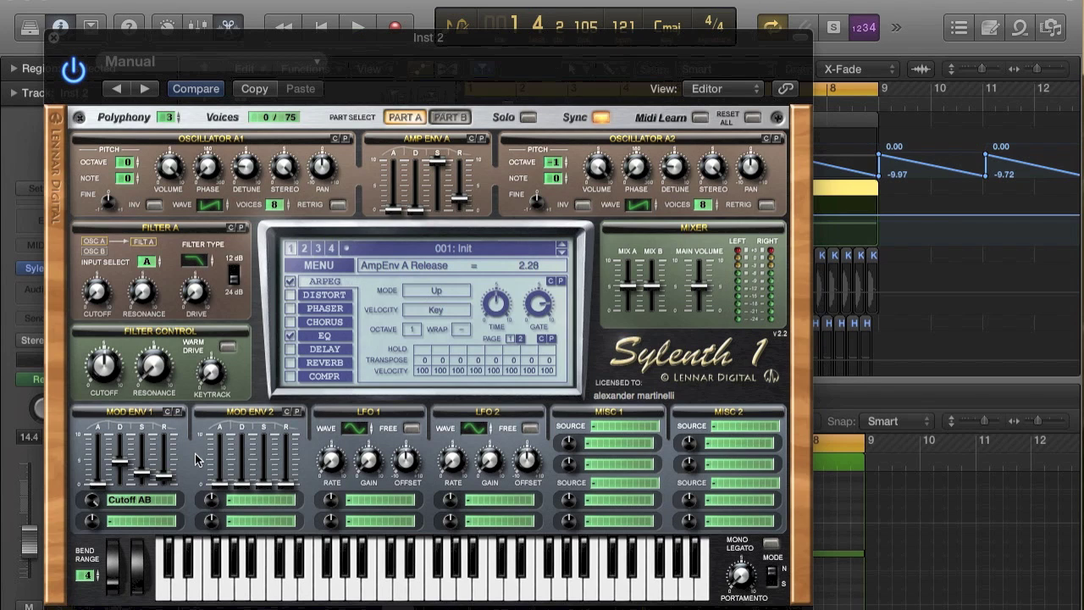
Step: Set Mod Env 1's attack to 2.01 and the Filter Control resonance to 1.86, auditioning both changes
{"action": "left_click", "coordinate": [108, 492]}
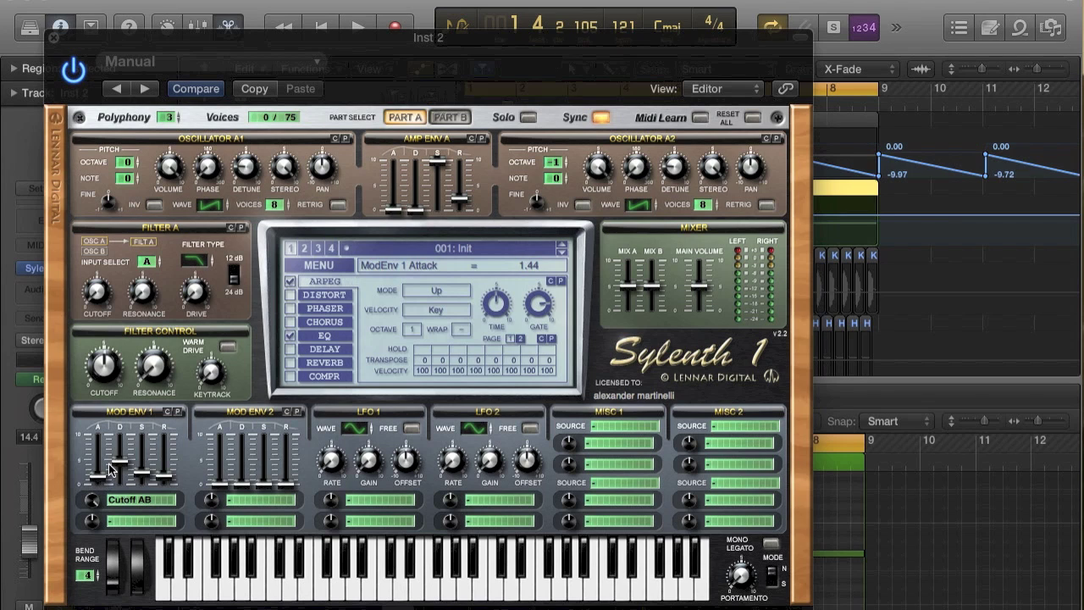
{"action": "key", "text": "space"}
{"action": "left_click_drag", "start_coordinate": [108, 468], "coordinate": [105, 475]}
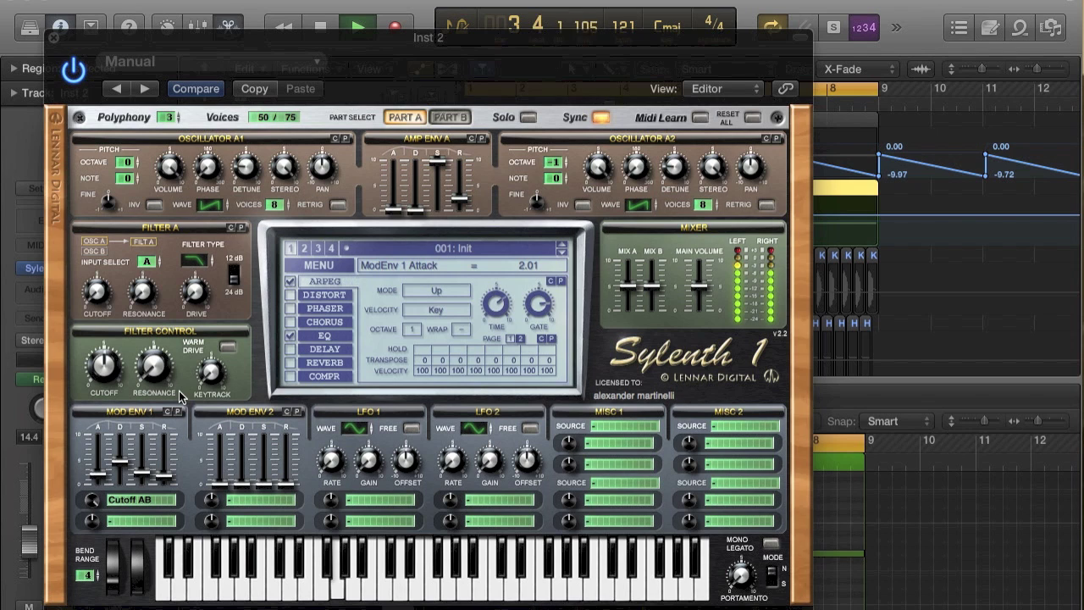
{"action": "key", "text": "space"}
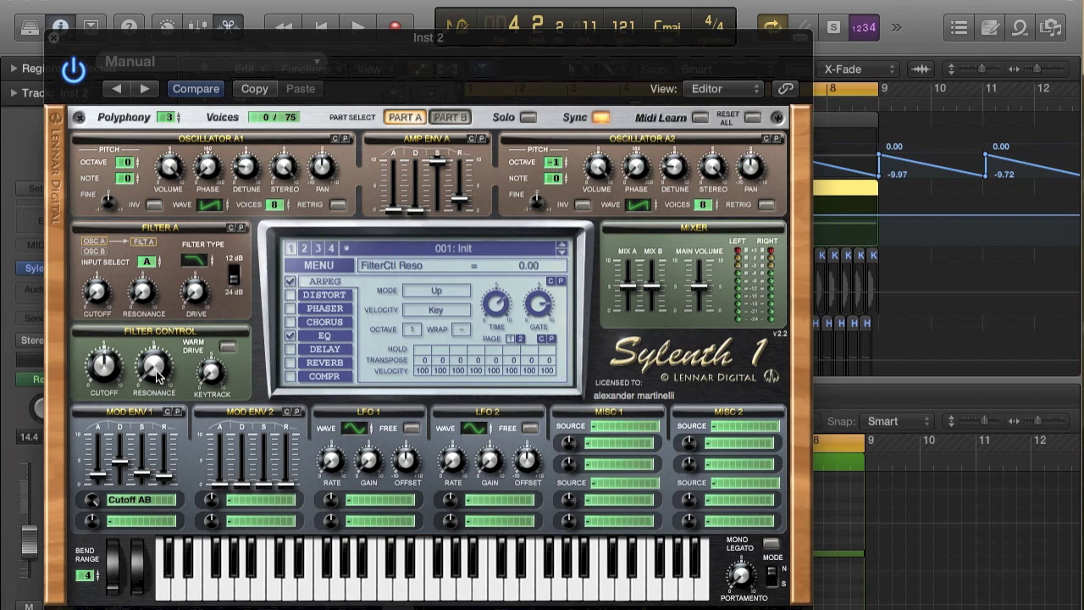
{"action": "key", "text": "space"}
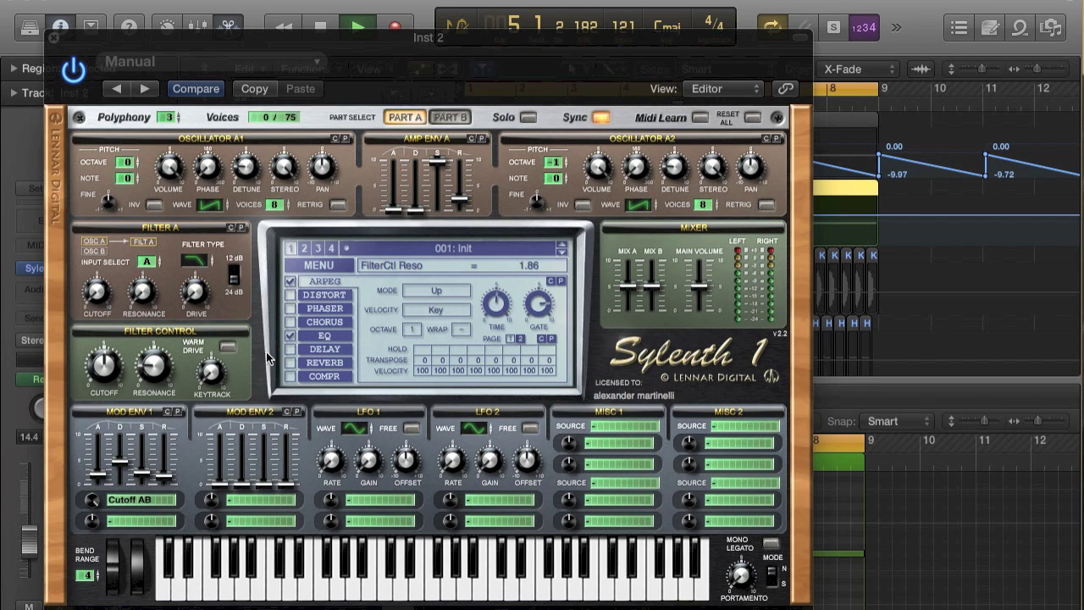
{"action": "key", "text": "space"}
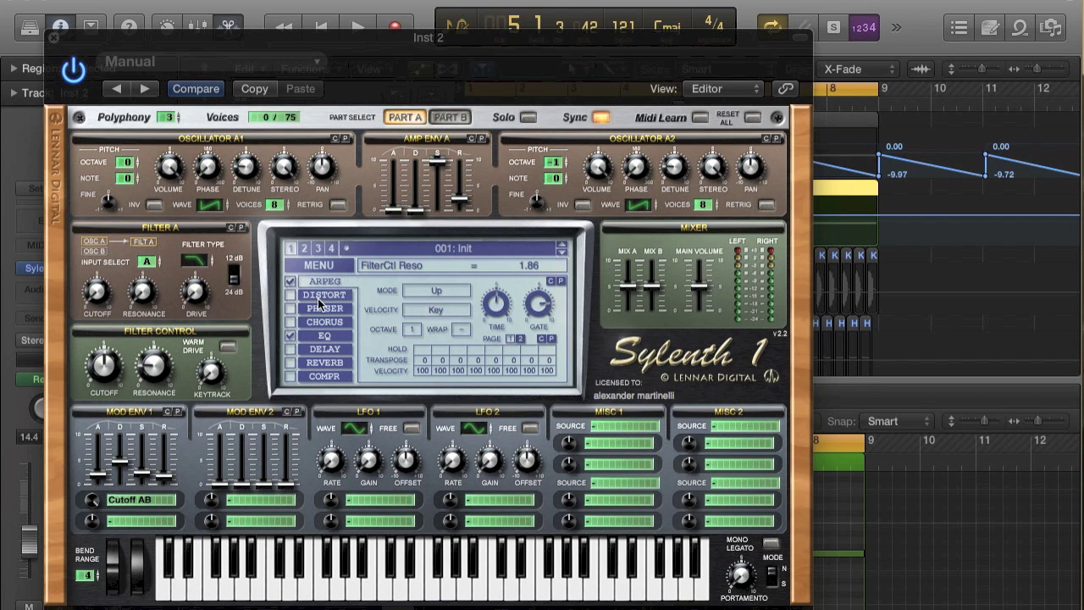
Step: Try Sylenth1's built-in compressor with an adjusted ratio and a -4.00 dB threshold, audition it, and switch it off
{"action": "left_click", "coordinate": [338, 351]}
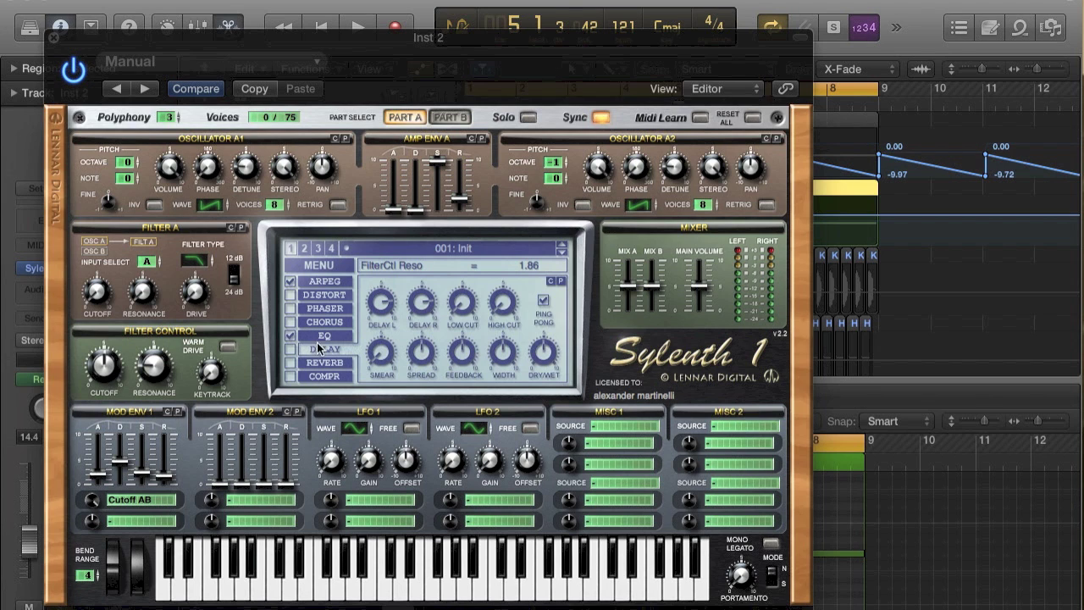
{"action": "left_click", "coordinate": [291, 381]}
{"action": "left_click", "coordinate": [321, 380]}
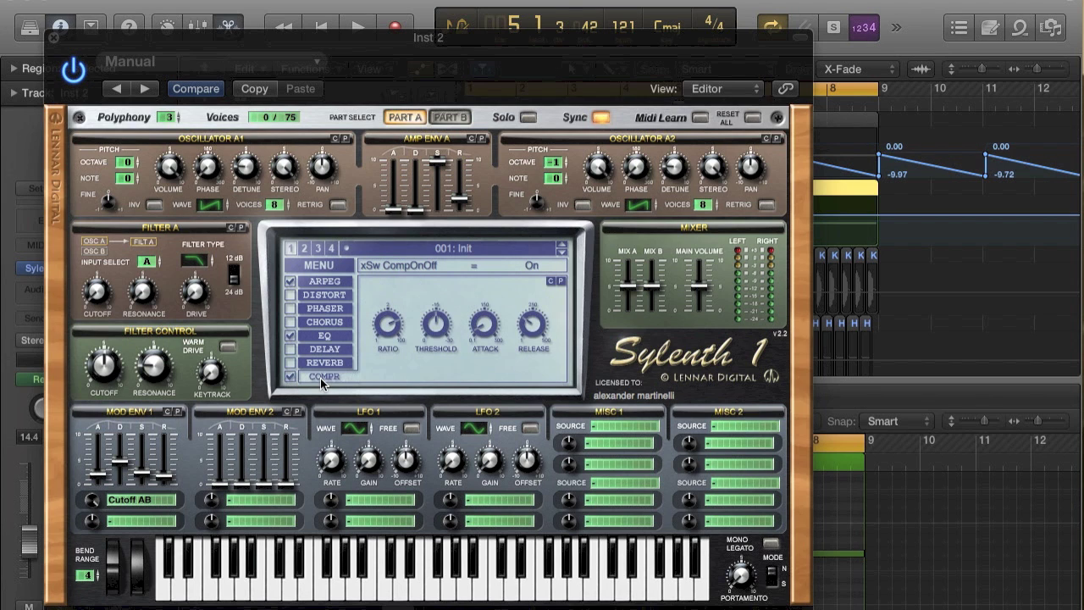
{"action": "left_click", "coordinate": [391, 332]}
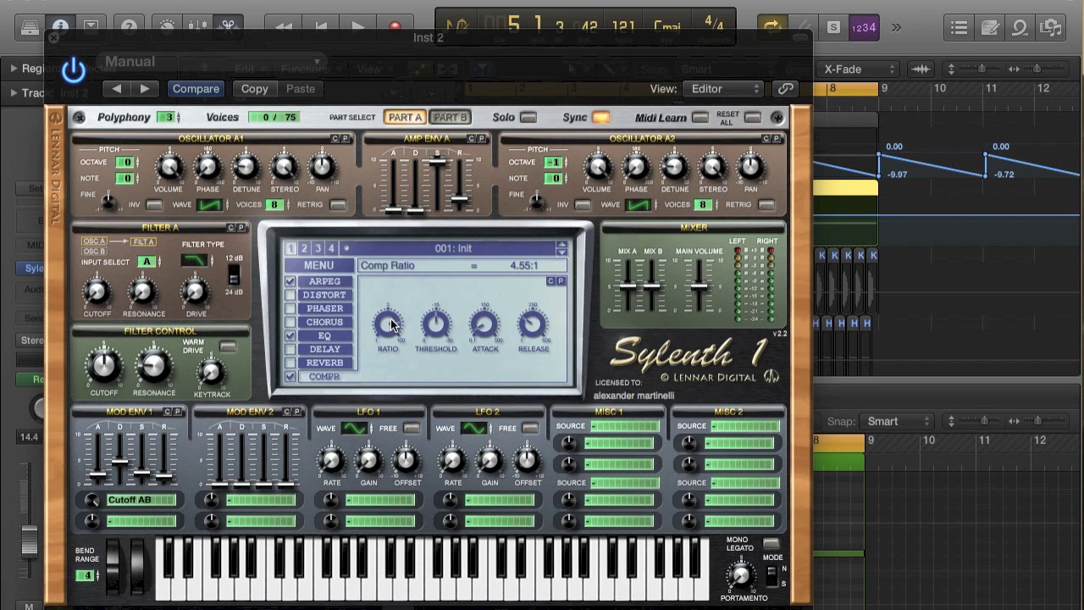
{"action": "mouse_move", "coordinate": [391, 320]}
{"action": "left_mouse_down"}
{"action": "mouse_move", "coordinate": [400, 295]}
{"action": "mouse_move", "coordinate": [397, 338]}
{"action": "left_mouse_up"}
{"action": "left_click_drag", "start_coordinate": [395, 351], "coordinate": [430, 385]}
{"action": "key", "text": "space"}
{"action": "key", "text": "space"}
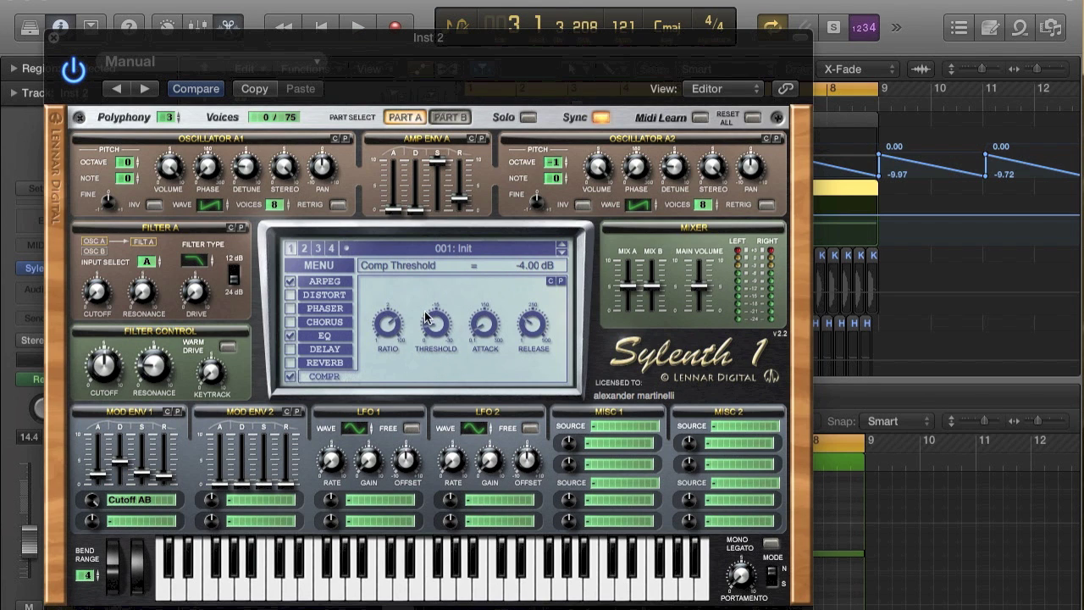
{"action": "left_click", "coordinate": [290, 376]}
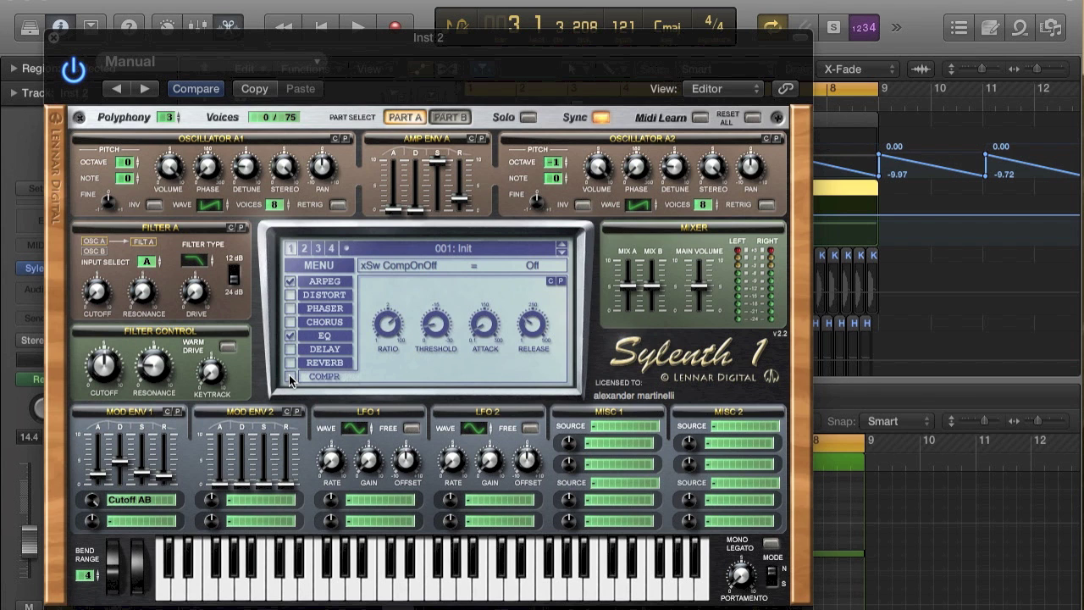
Step: Close the synth window and insert a Compressor on the Inst 2 channel after Sylenth1
{"action": "left_click", "coordinate": [54, 38]}
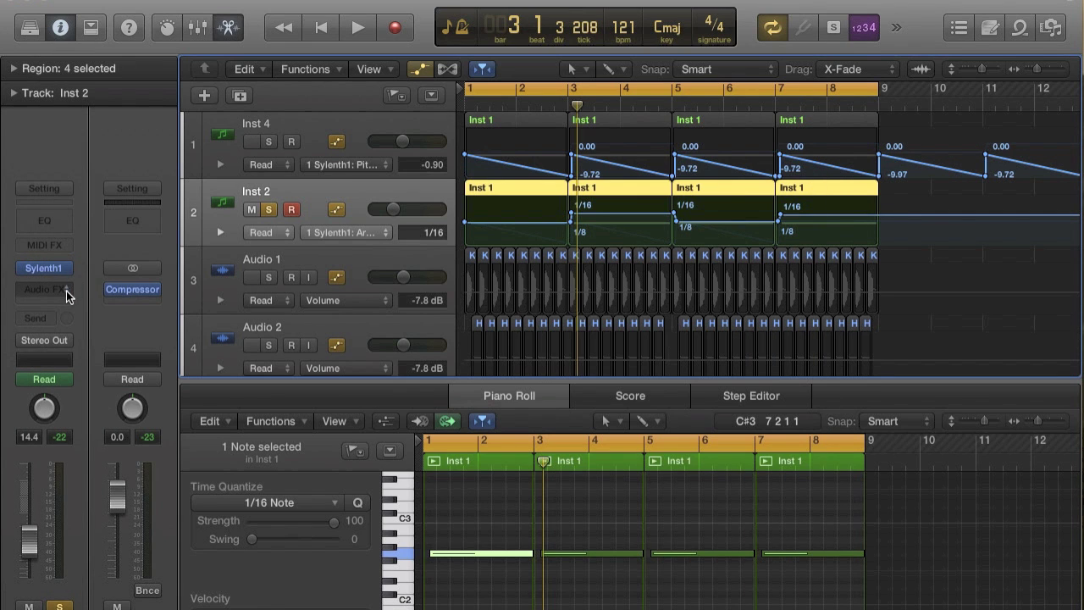
{"action": "left_click", "coordinate": [66, 291]}
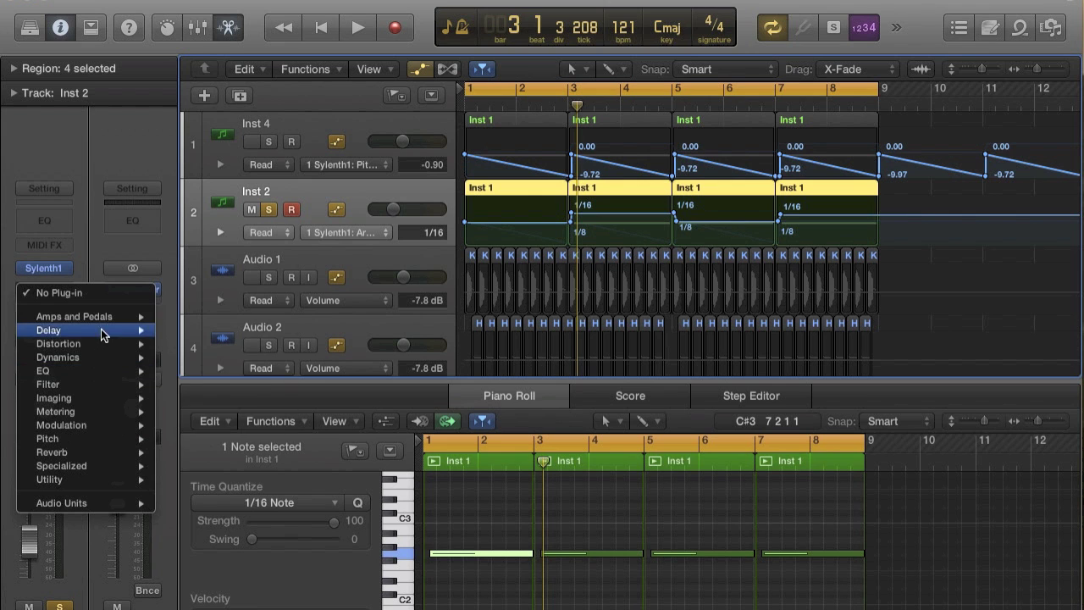
{"action": "mouse_move", "coordinate": [100, 357]}
{"action": "mouse_move", "coordinate": [199, 370]}
{"action": "left_click", "coordinate": [326, 371]}
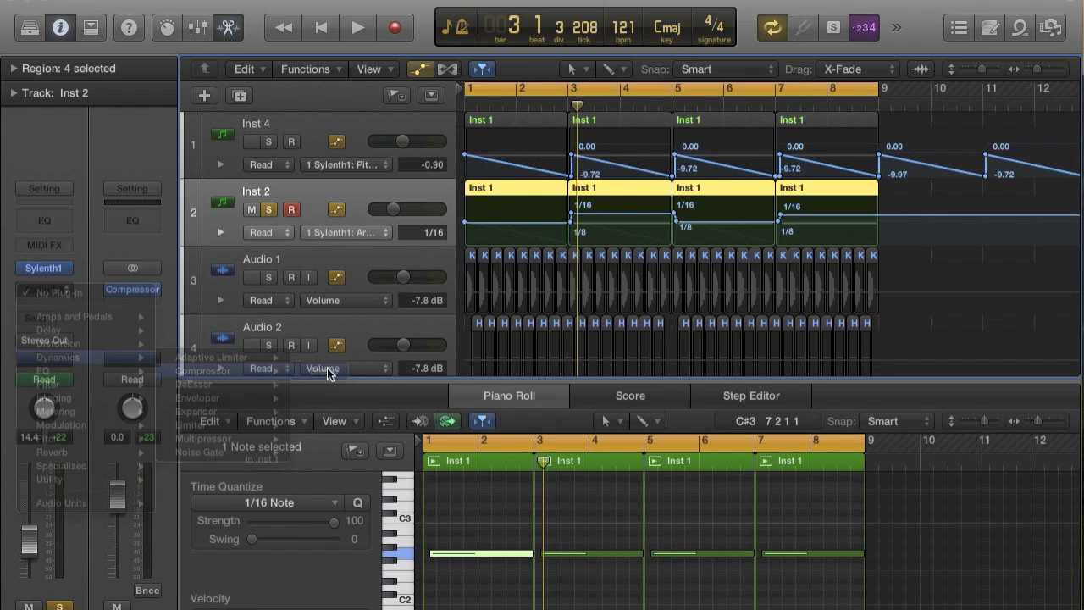
Step: During playback, set the Compressor to ratio 4.1:1, attack 0.0 ms, threshold -23.0 dB and release 5.0 ms, and close its window
{"action": "key", "text": "space"}
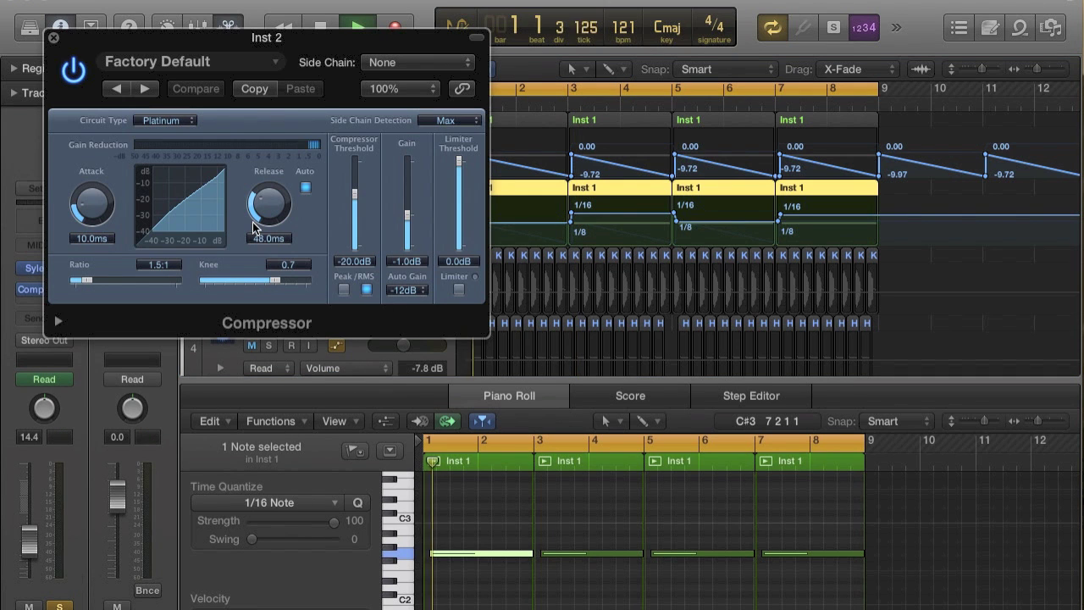
{"action": "left_click_drag", "start_coordinate": [93, 281], "coordinate": [117, 284]}
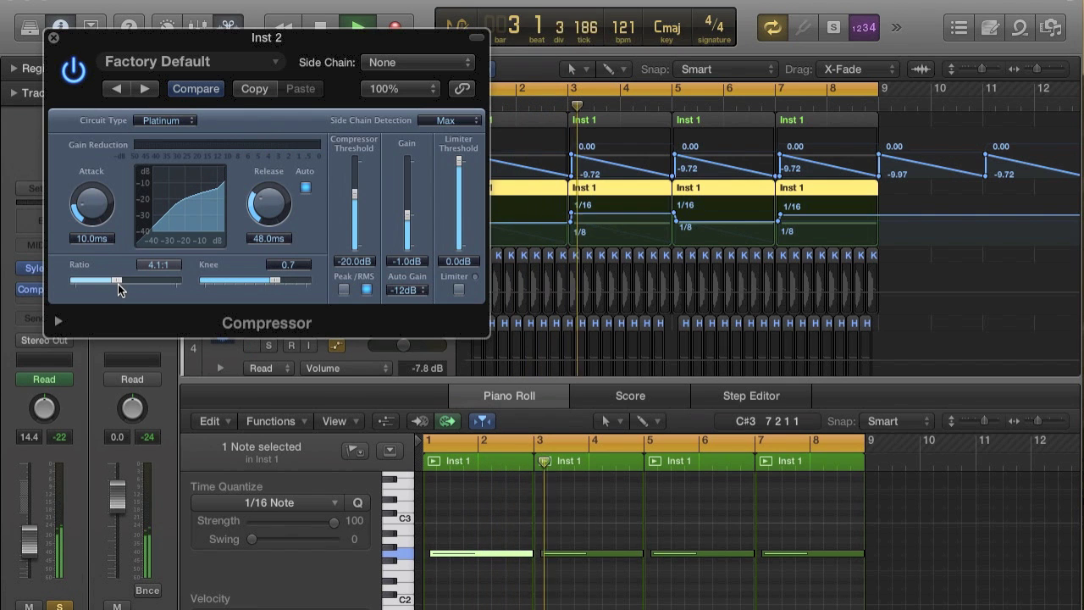
{"action": "left_click_drag", "start_coordinate": [91, 203], "coordinate": [108, 264]}
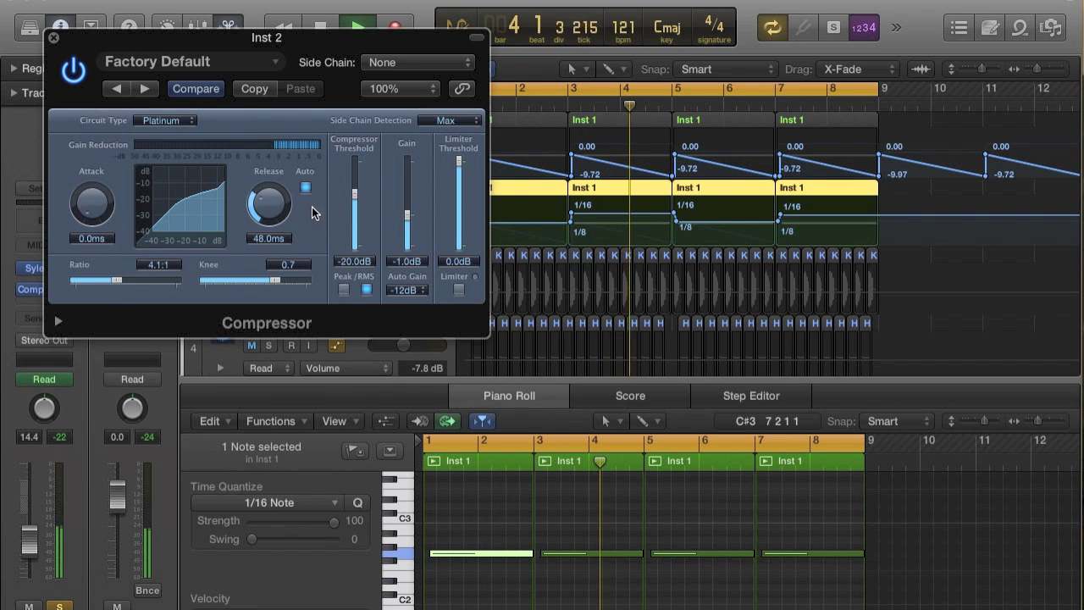
{"action": "left_click_drag", "start_coordinate": [351, 192], "coordinate": [356, 201]}
{"action": "left_click_drag", "start_coordinate": [269, 202], "coordinate": [275, 254]}
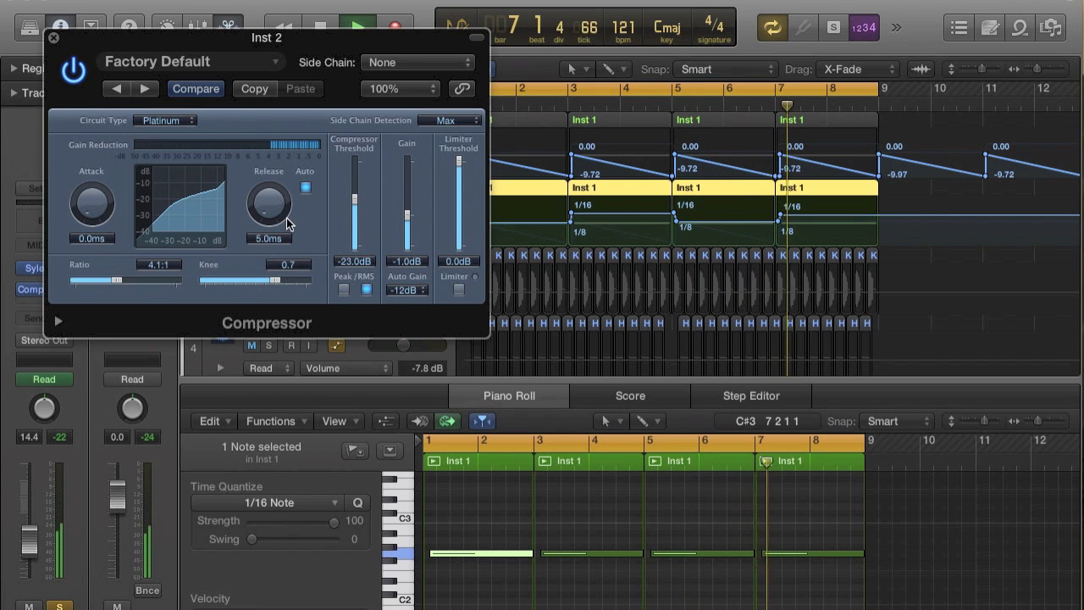
{"action": "key", "text": "ctrl+m"}
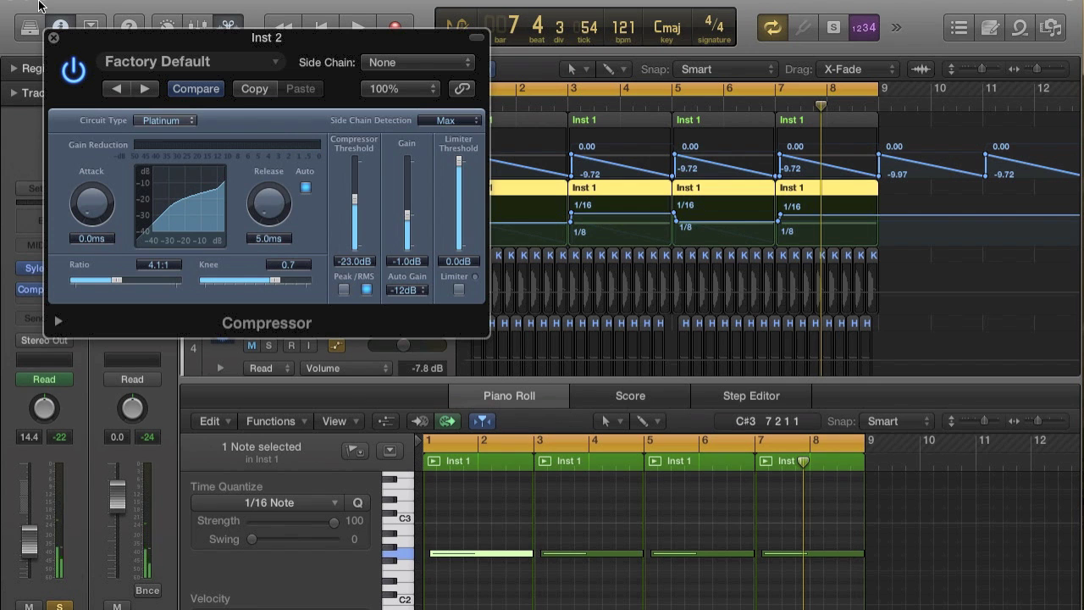
{"action": "left_click", "coordinate": [54, 38]}
Step: Show Inst 2's Sylenth1 PitchBend automation and lower the point at bar 9 to -10.00
{"action": "left_click", "coordinate": [368, 234]}
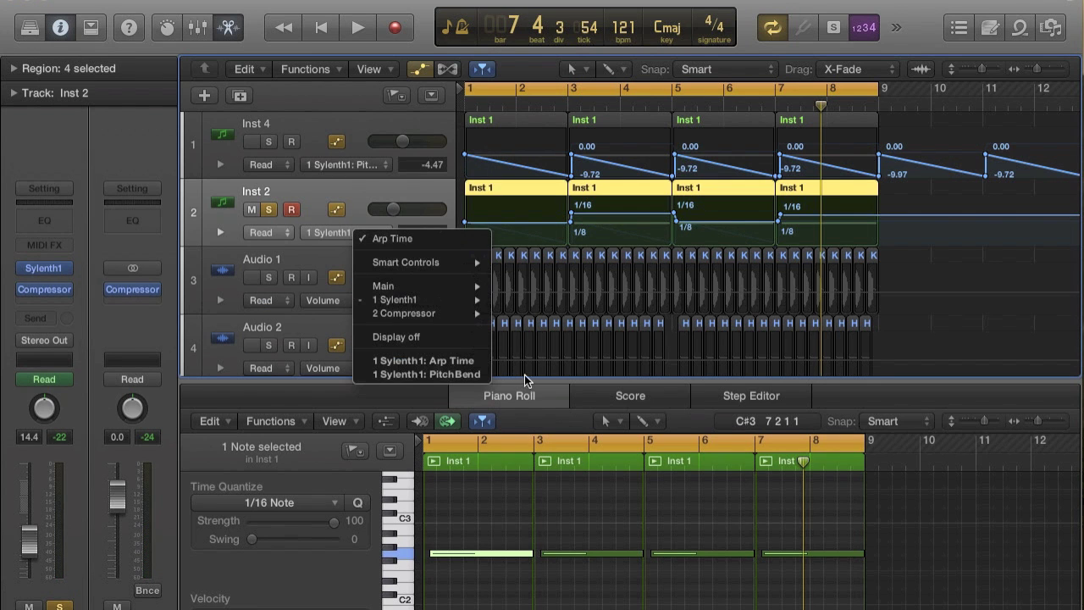
{"action": "left_click", "coordinate": [470, 379]}
{"action": "left_click_drag", "start_coordinate": [875, 227], "coordinate": [876, 246]}
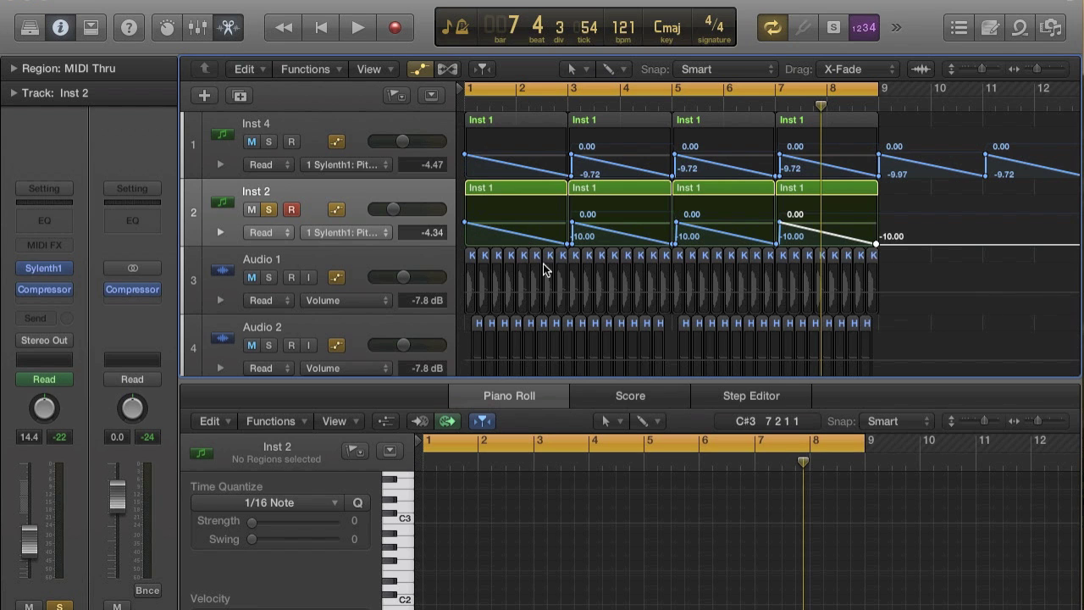
Step: Insert the stereo Native Instruments Solid Dynamics effect below the Compressor on the Inst 2 channel
{"action": "left_click", "coordinate": [46, 301]}
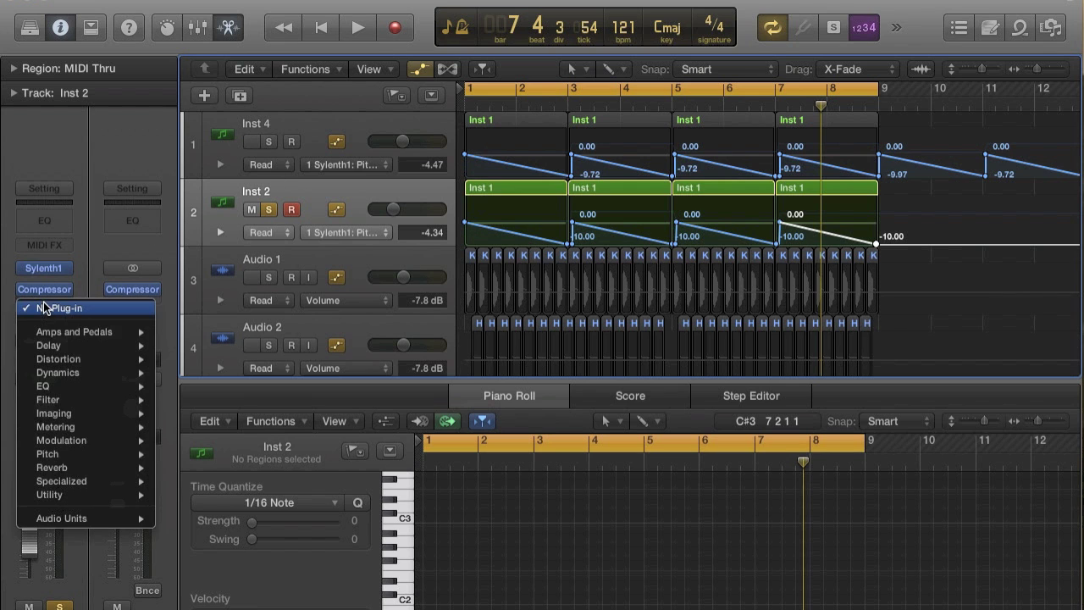
{"action": "mouse_move", "coordinate": [73, 519]}
{"action": "mouse_move", "coordinate": [280, 593]}
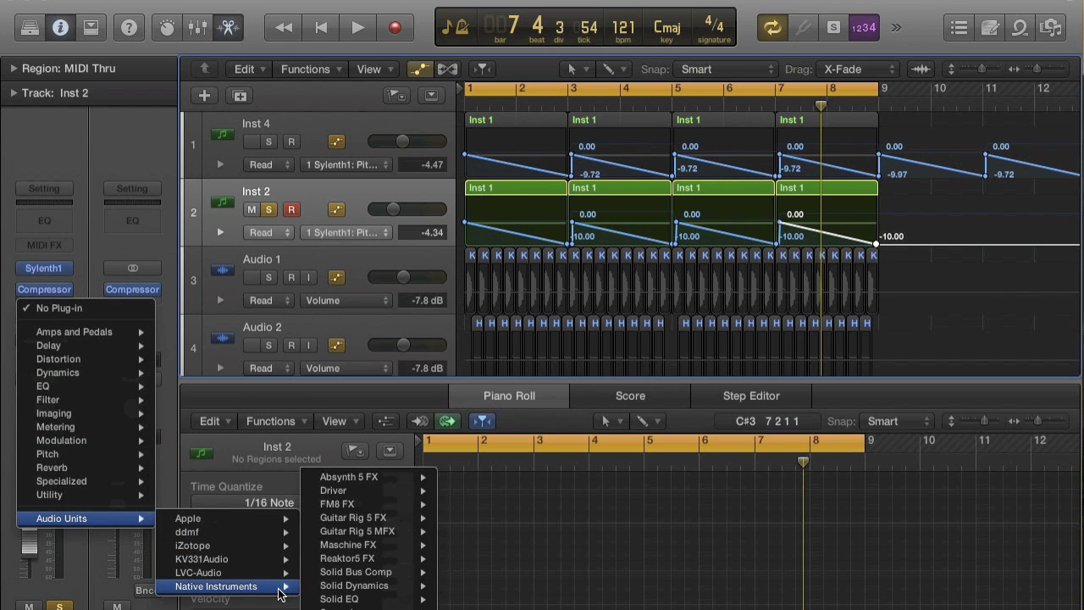
{"action": "mouse_move", "coordinate": [325, 602]}
{"action": "mouse_move", "coordinate": [438, 590]}
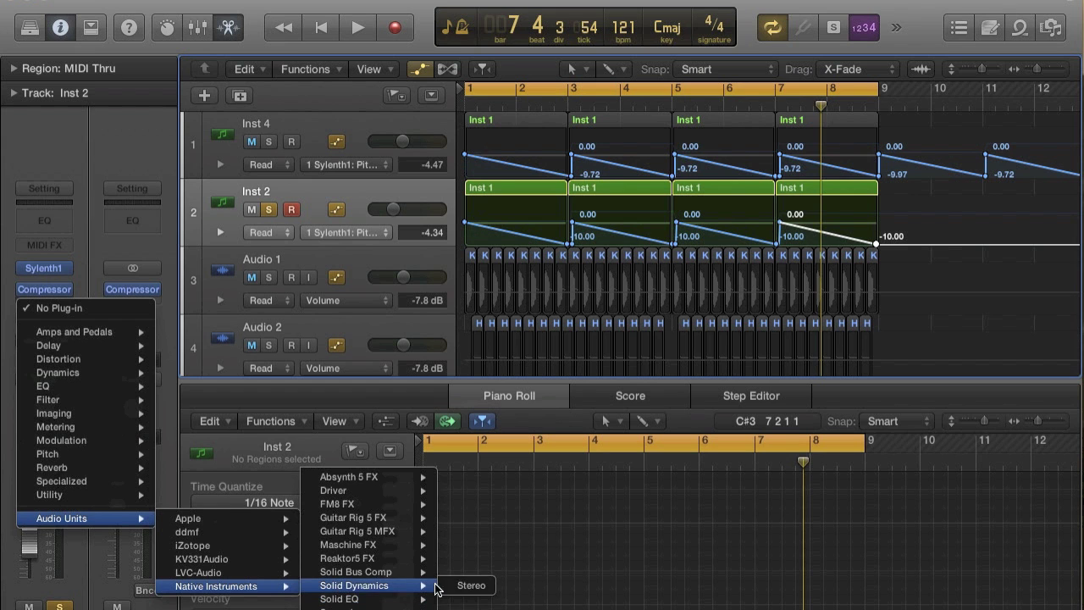
{"action": "left_click", "coordinate": [460, 586]}
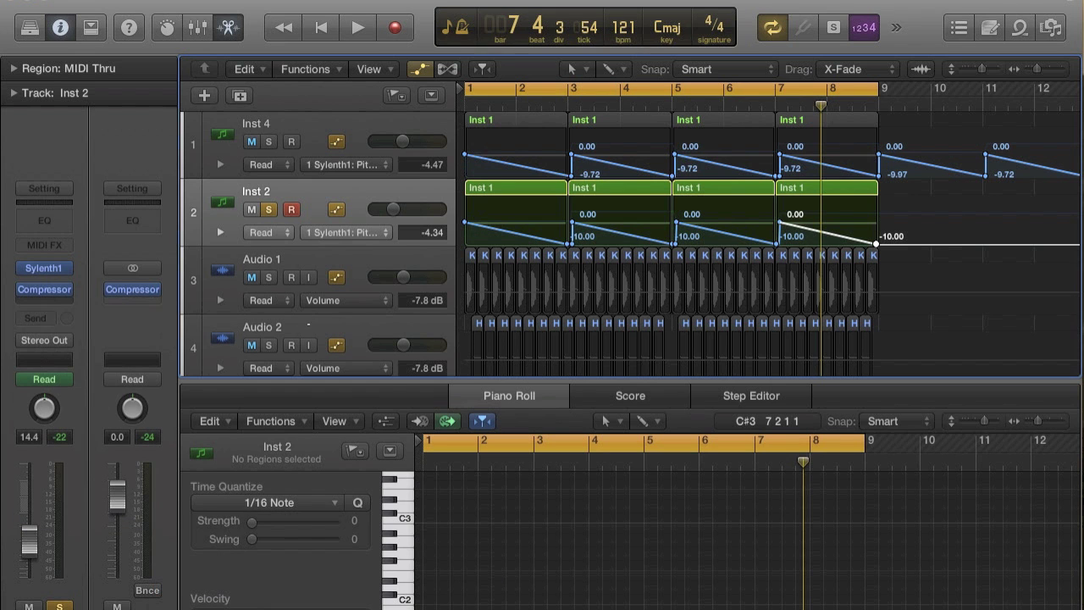
Step: Set the Solid Dynamics side chain source to Bus 6, enable its side-chain input, and close the plug-in window
{"action": "left_click", "coordinate": [566, 65]}
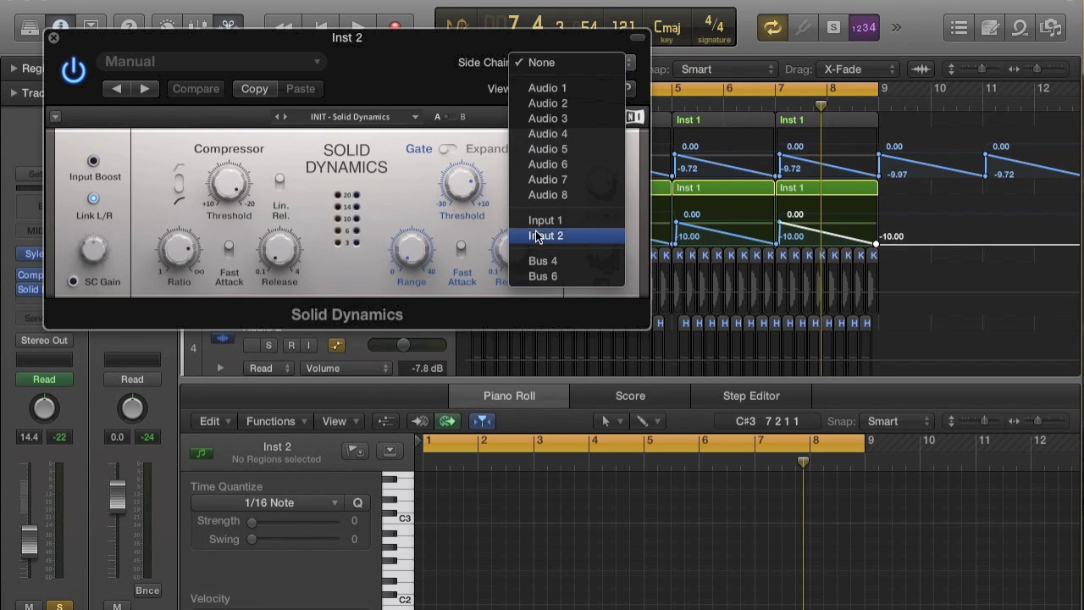
{"action": "left_click", "coordinate": [546, 276]}
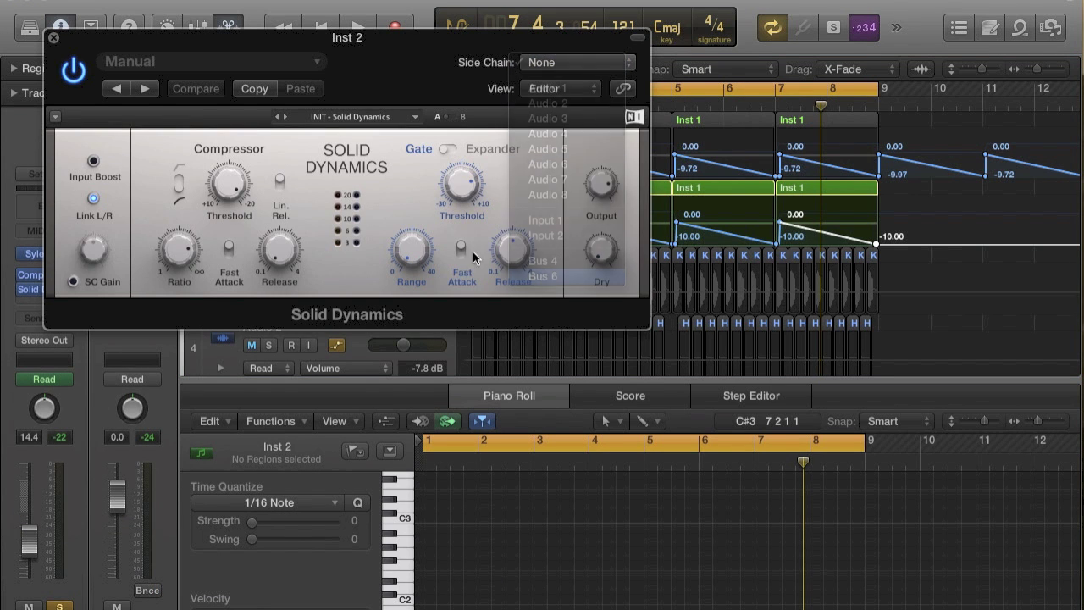
{"action": "left_click", "coordinate": [72, 281]}
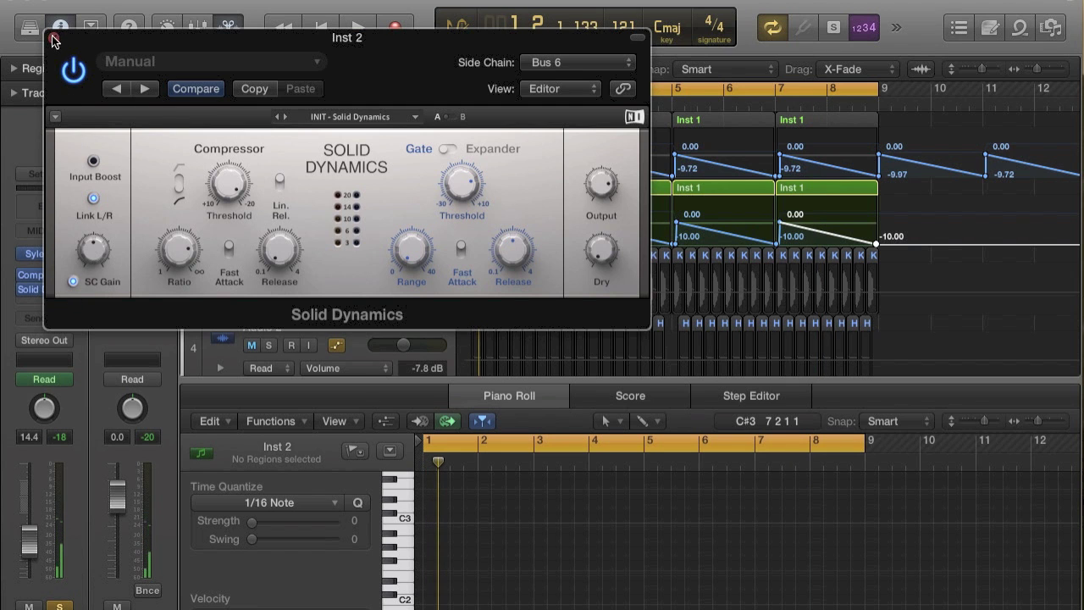
{"action": "left_click", "coordinate": [52, 40]}
Step: Insert the Space Designer reverb below Solid Dynamics on the Inst 2 channel
{"action": "left_click", "coordinate": [38, 302]}
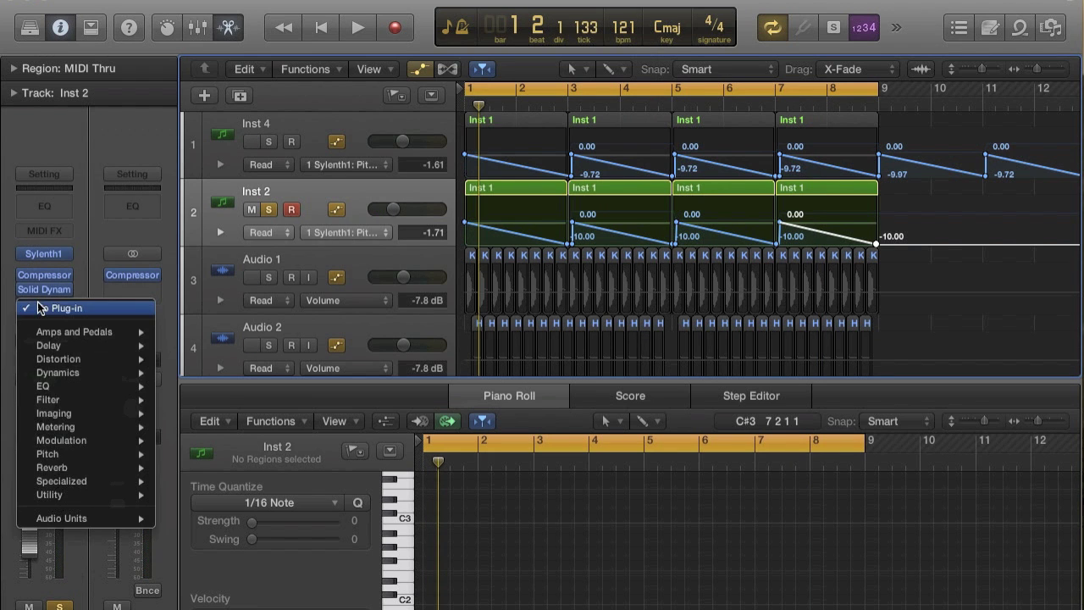
{"action": "key", "text": "Escape"}
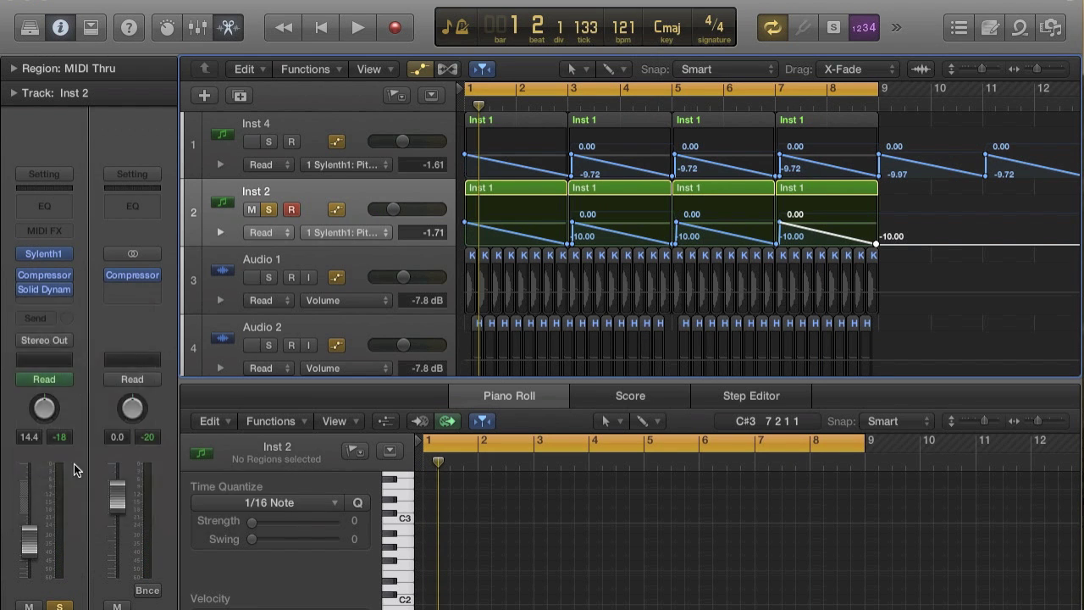
{"action": "left_click", "coordinate": [49, 300]}
{"action": "mouse_move", "coordinate": [93, 468]}
{"action": "mouse_move", "coordinate": [270, 511]}
{"action": "left_click", "coordinate": [309, 508]}
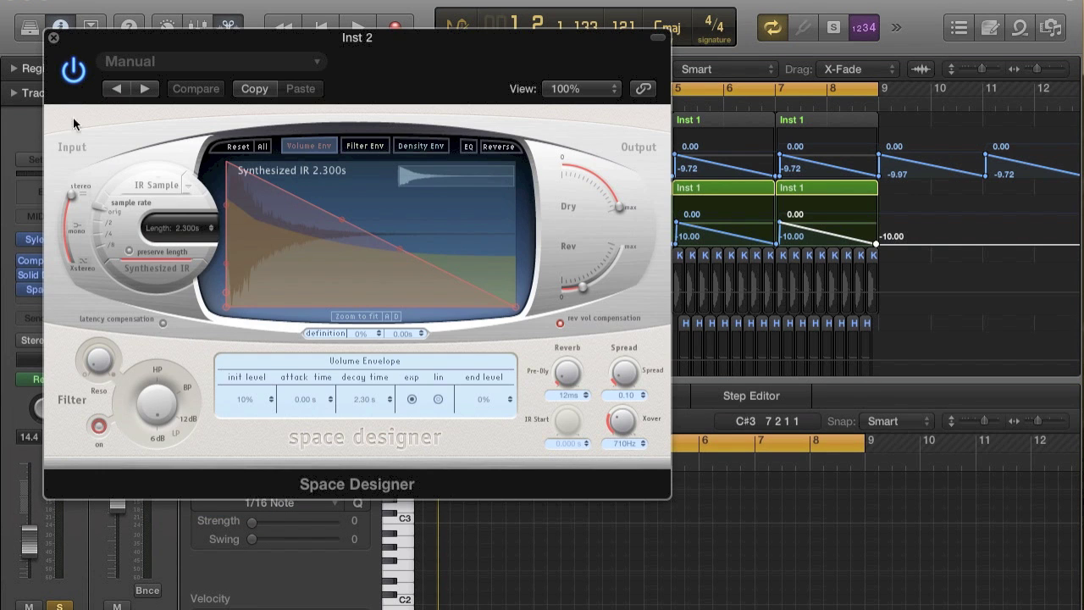
Step: Move Space Designer to the first effect slot by swapping it with the Compressor, and reopen its window
{"action": "left_click", "coordinate": [53, 36]}
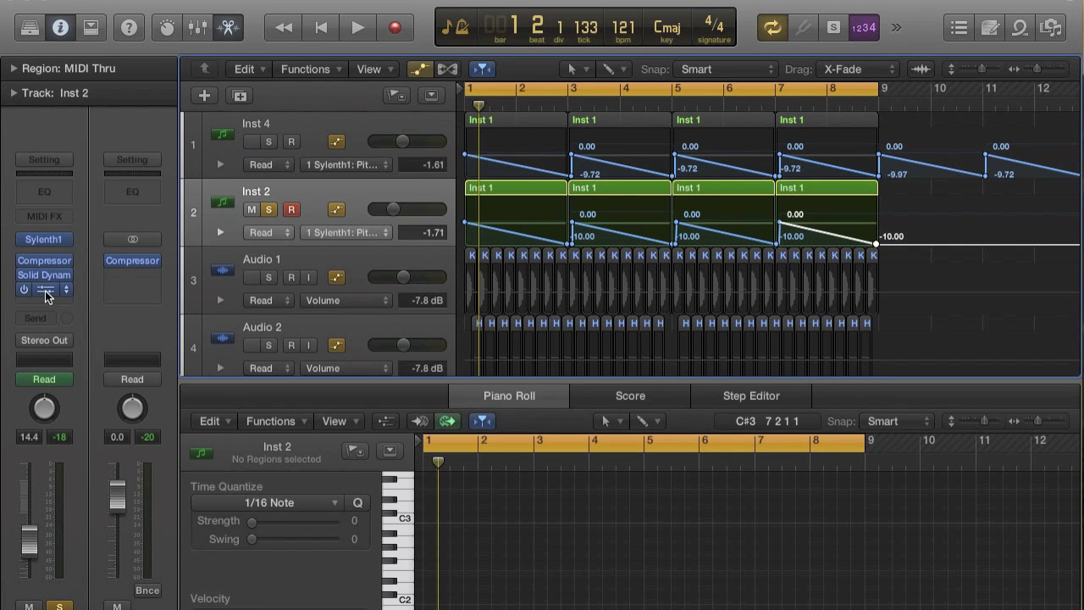
{"action": "left_click_drag", "start_coordinate": [48, 265], "coordinate": [48, 265]}
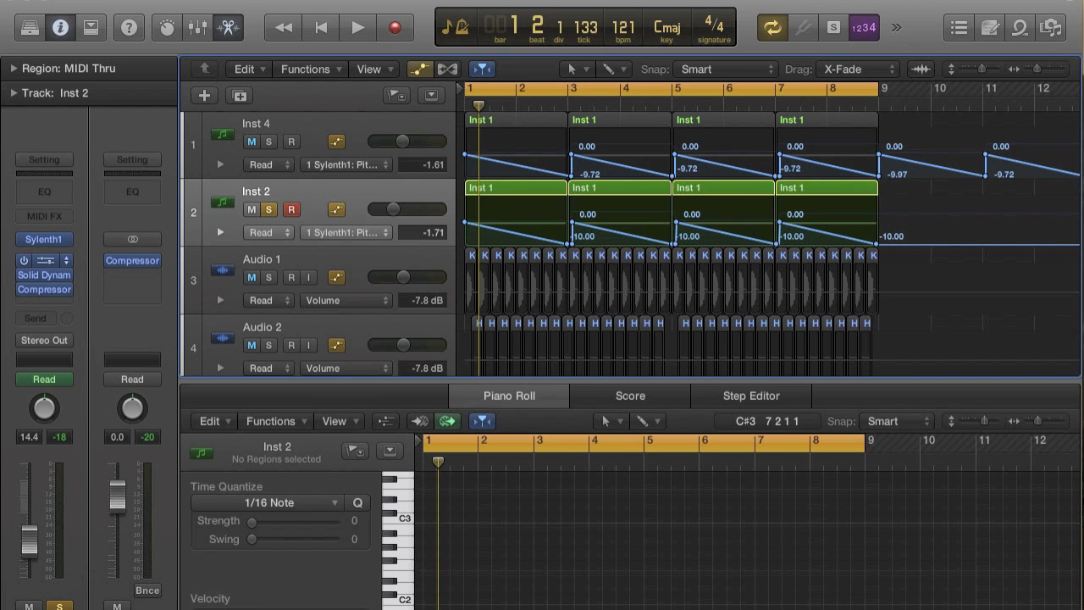
{"action": "left_click", "coordinate": [48, 266]}
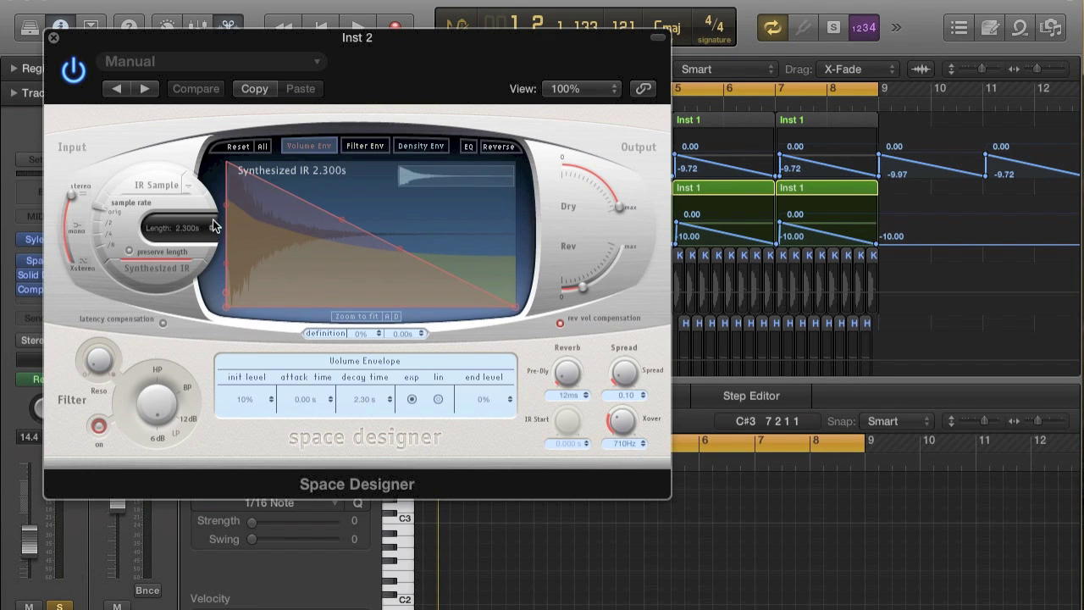
Step: Turn on Space Designer's EQ and cut the low shelf by -24 dB at 360 Hz
{"action": "left_click", "coordinate": [469, 147]}
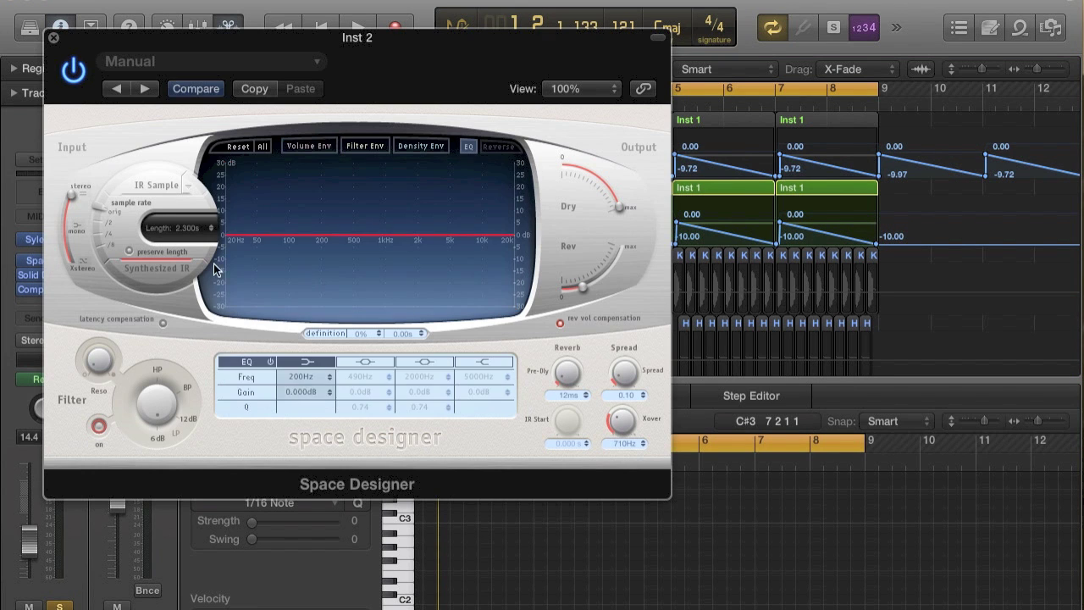
{"action": "left_click_drag", "start_coordinate": [277, 245], "coordinate": [279, 320]}
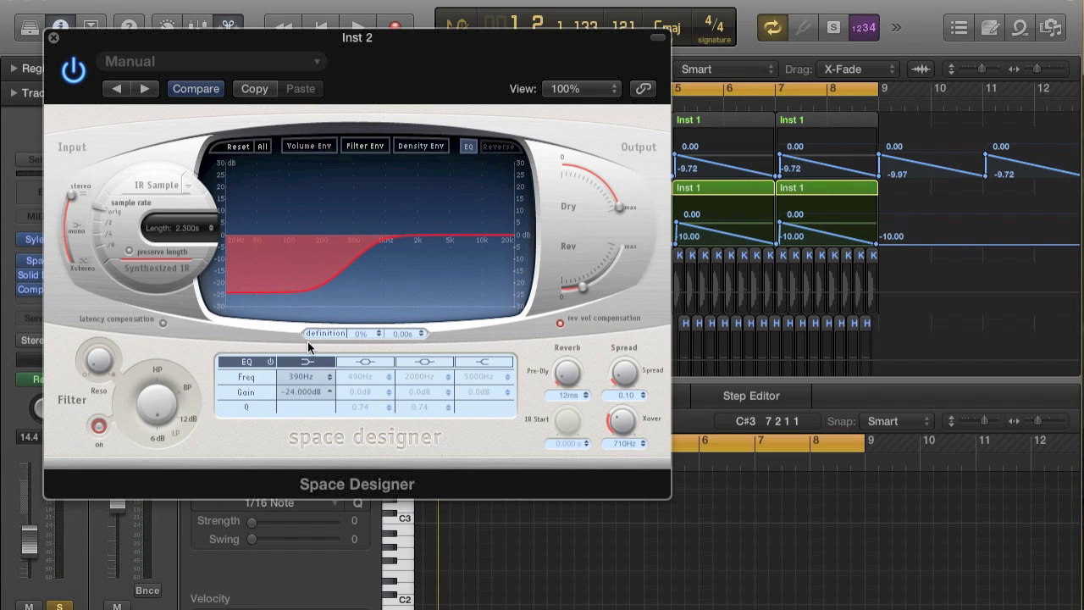
{"action": "left_click_drag", "start_coordinate": [299, 255], "coordinate": [315, 255]}
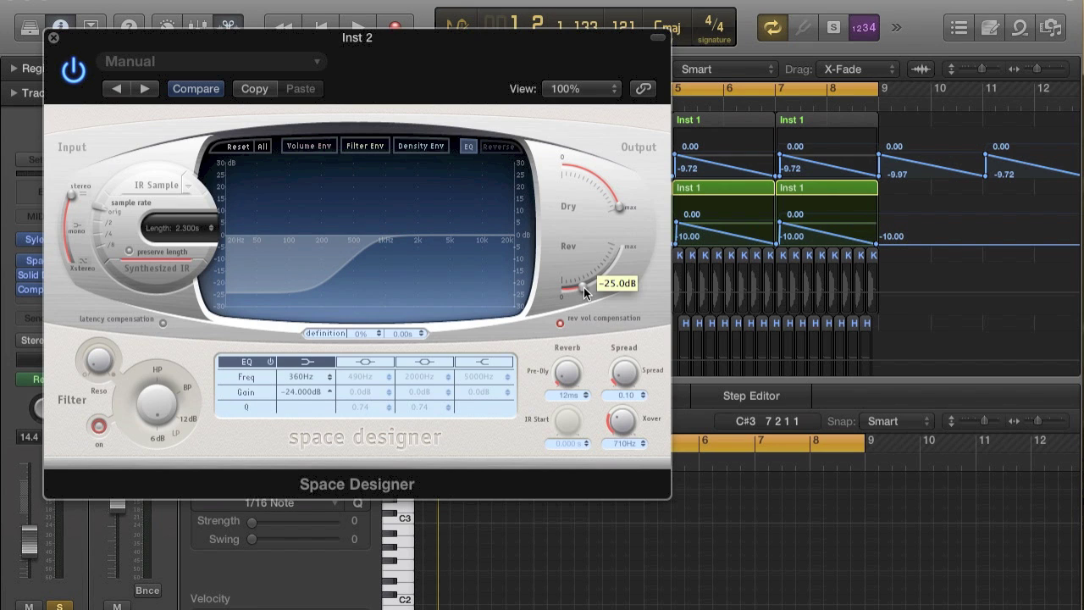
Step: During playback, adjust Space Designer's reverb output level, shorten the impulse response to 1.500 s, and close its window
{"action": "key", "text": "space"}
{"action": "mouse_move", "coordinate": [583, 289]}
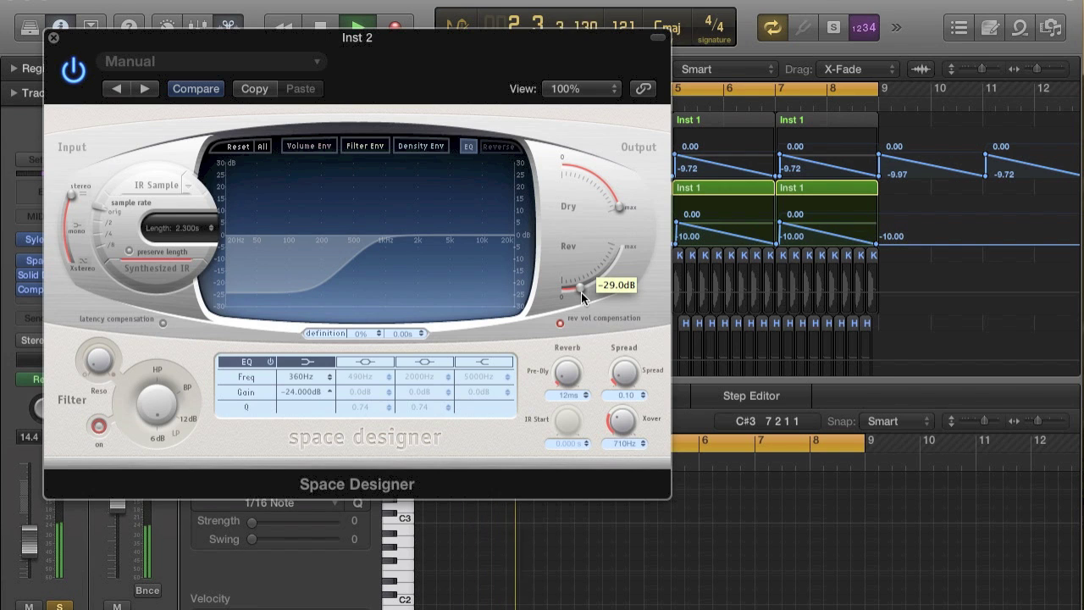
{"action": "left_click_drag", "start_coordinate": [195, 227], "coordinate": [197, 248]}
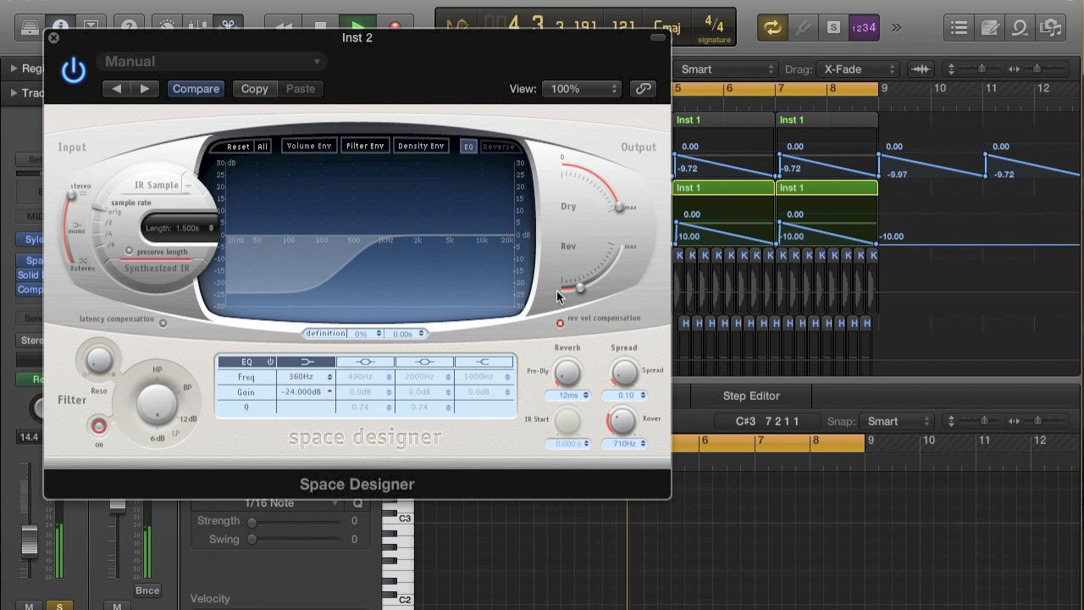
{"action": "left_click_drag", "start_coordinate": [582, 286], "coordinate": [583, 285]}
{"action": "left_click", "coordinate": [54, 37]}
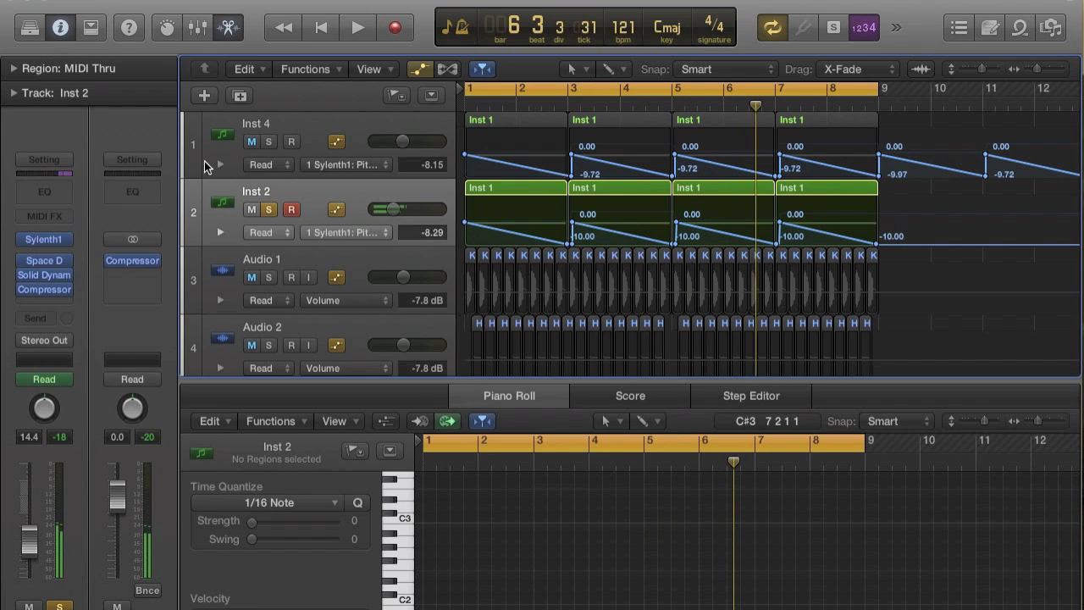
Step: Unsolo Inst 2, mute Inst 4, and move Solid Dynamics below the Compressor on the Inst 2 channel
{"action": "left_click", "coordinate": [269, 210]}
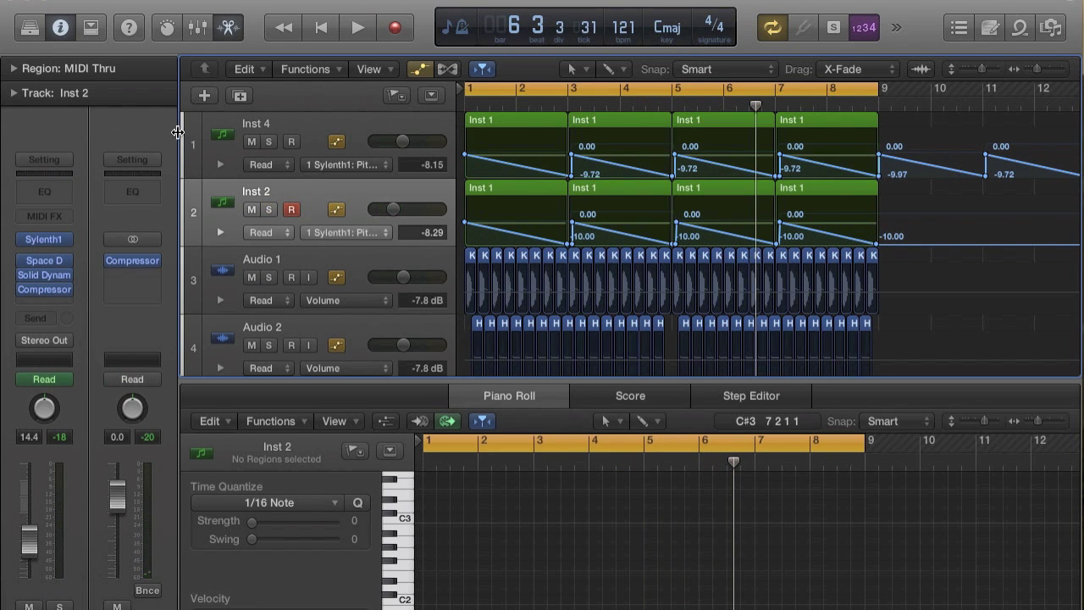
{"action": "left_click", "coordinate": [252, 141]}
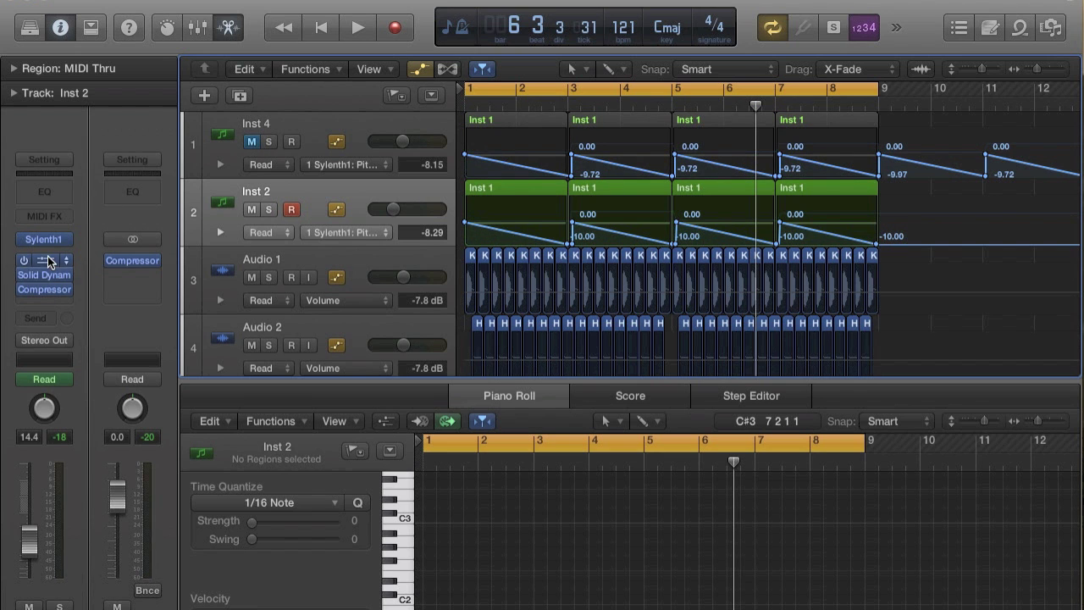
{"action": "mouse_move", "coordinate": [49, 275]}
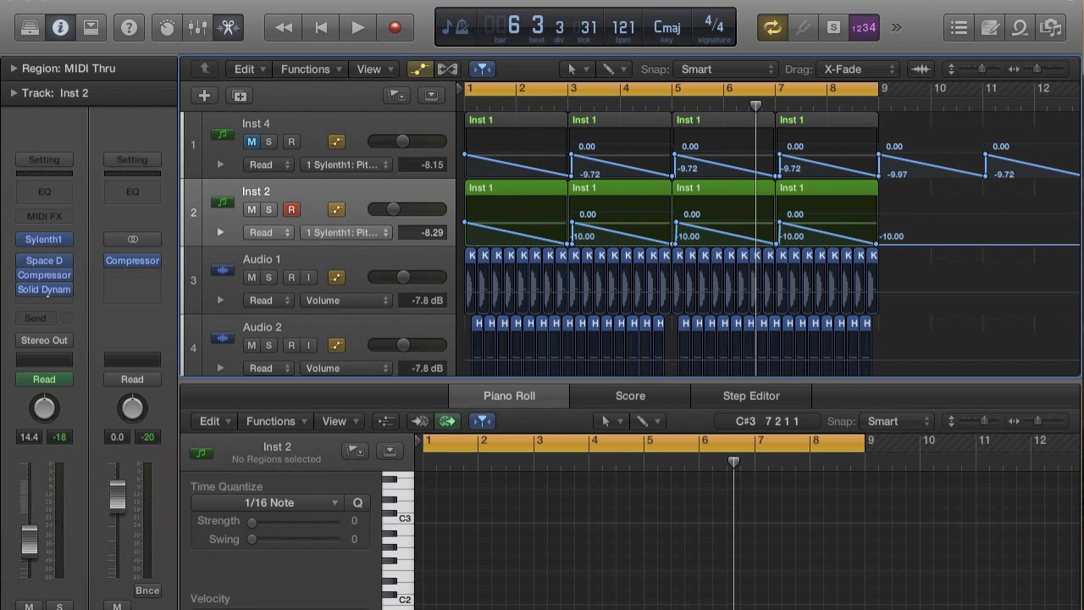
Step: During playback, raise the Solid Dynamics compressor ratio, enable fast attack, and set threshold -19.3 dB and SC gain +2.7 dB
{"action": "left_click", "coordinate": [47, 292]}
{"action": "key", "text": "space"}
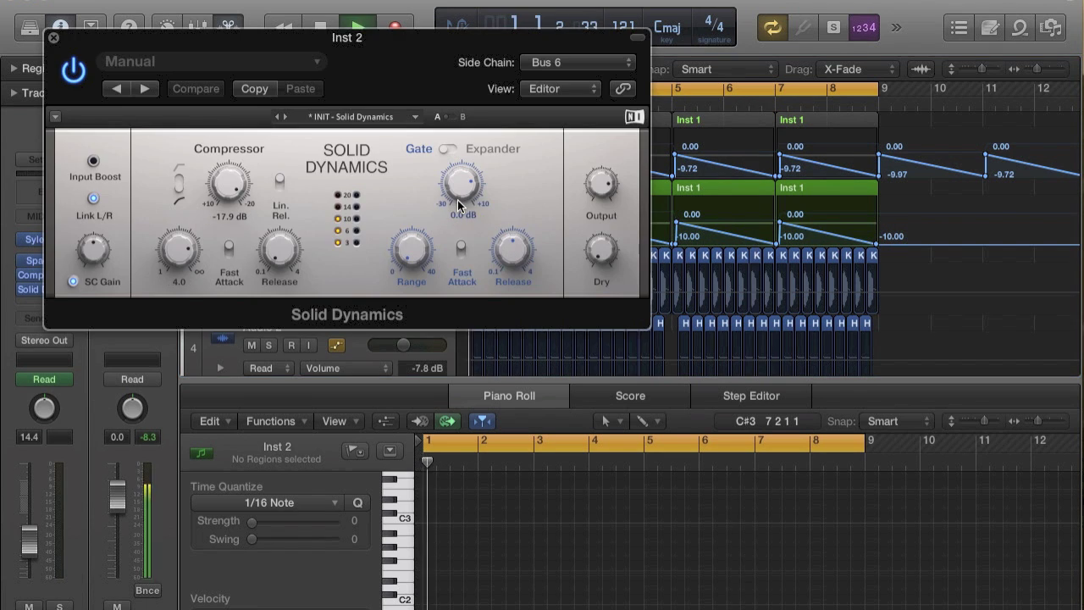
{"action": "left_click_drag", "start_coordinate": [178, 250], "coordinate": [180, 212]}
{"action": "left_click_drag", "start_coordinate": [229, 183], "coordinate": [229, 170]}
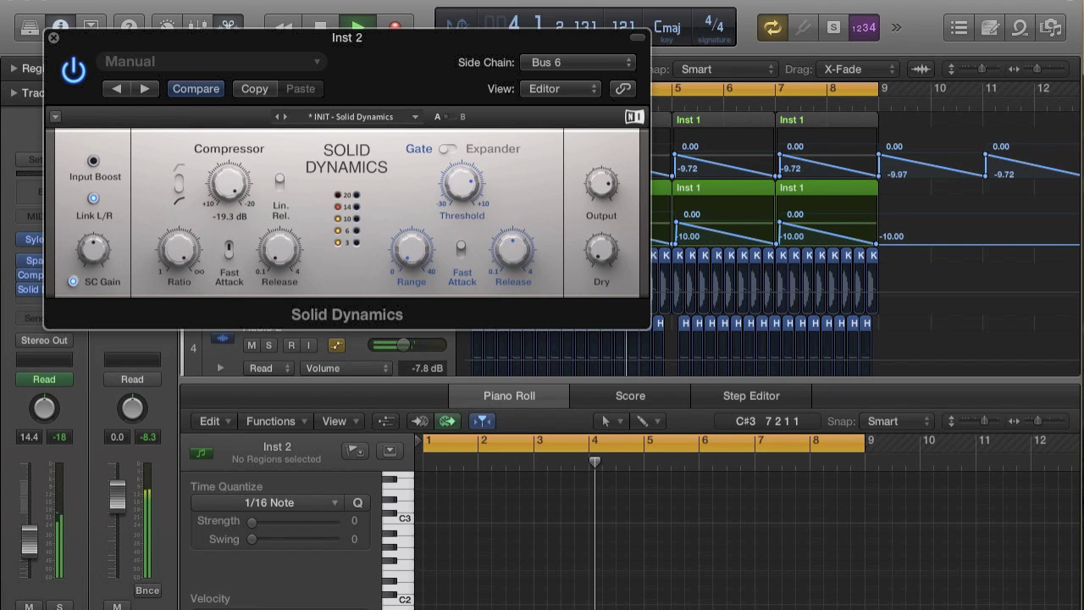
{"action": "mouse_move", "coordinate": [91, 250]}
{"action": "left_click_drag", "start_coordinate": [91, 250], "coordinate": [91, 242]}
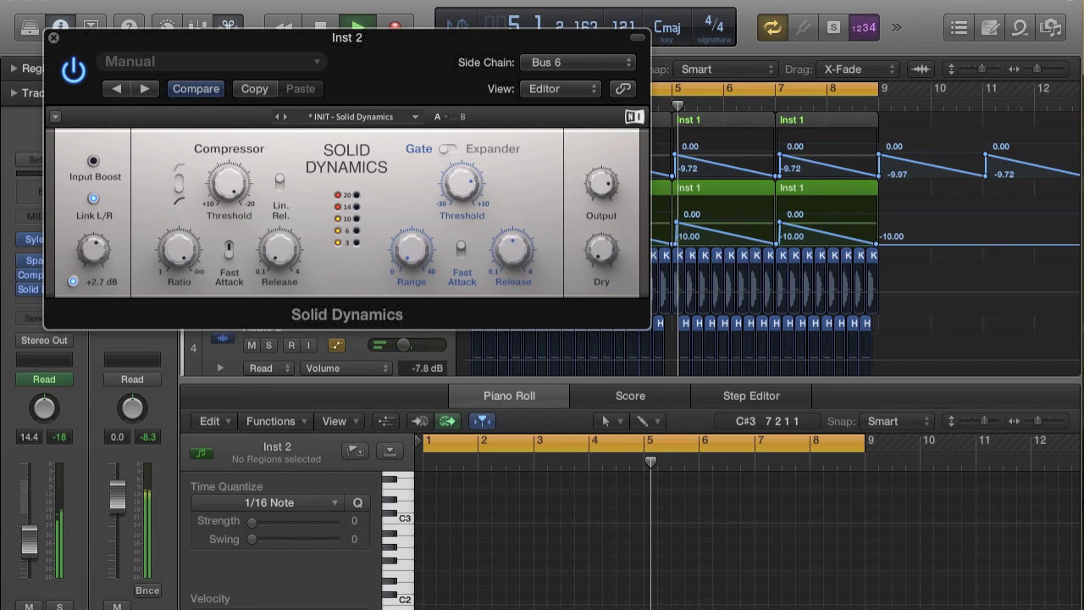
Step: Lower the Solid Dynamics compressor ratio, set SC gain to +5.1 dB and release to 0.10 s, close its window and stop playback
{"action": "mouse_move", "coordinate": [181, 250]}
{"action": "left_click_drag", "start_coordinate": [180, 250], "coordinate": [180, 294]}
{"action": "mouse_move", "coordinate": [91, 264]}
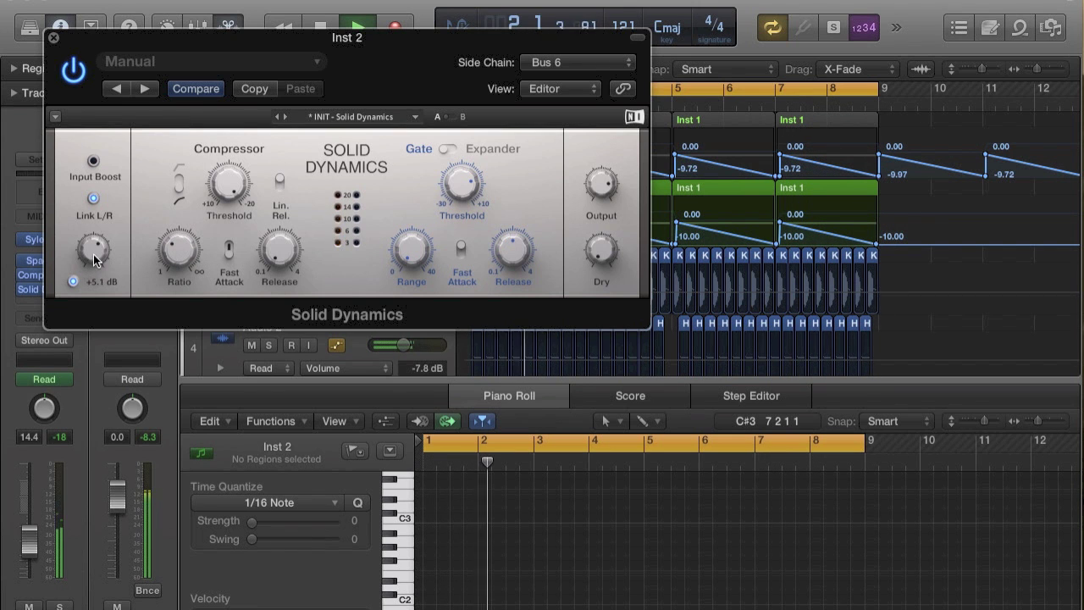
{"action": "mouse_move", "coordinate": [581, 178]}
{"action": "left_click_drag", "start_coordinate": [581, 178], "coordinate": [581, 159]}
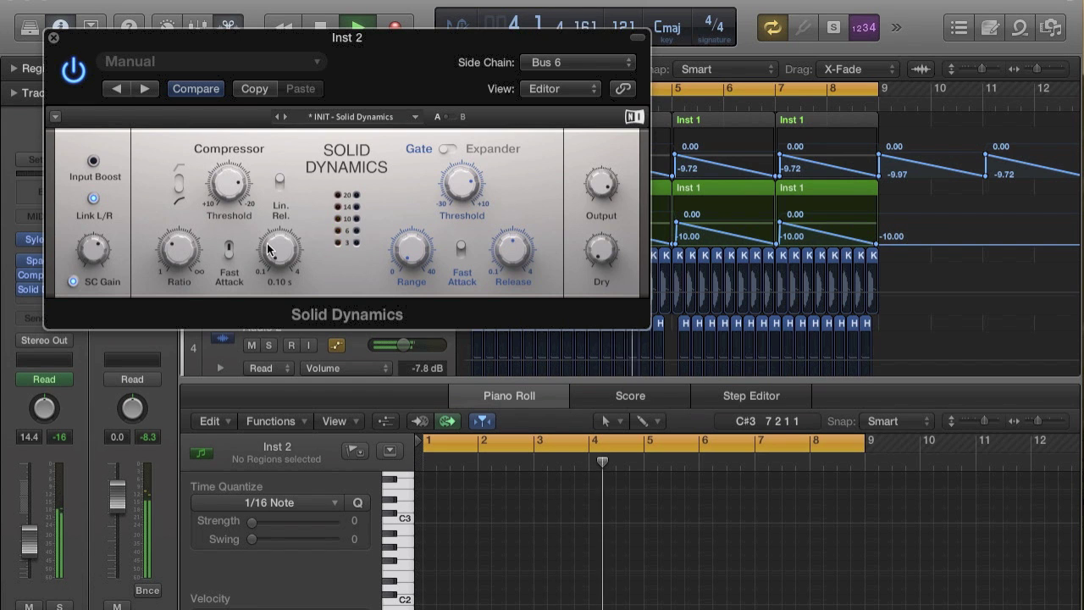
{"action": "left_click", "coordinate": [54, 38]}
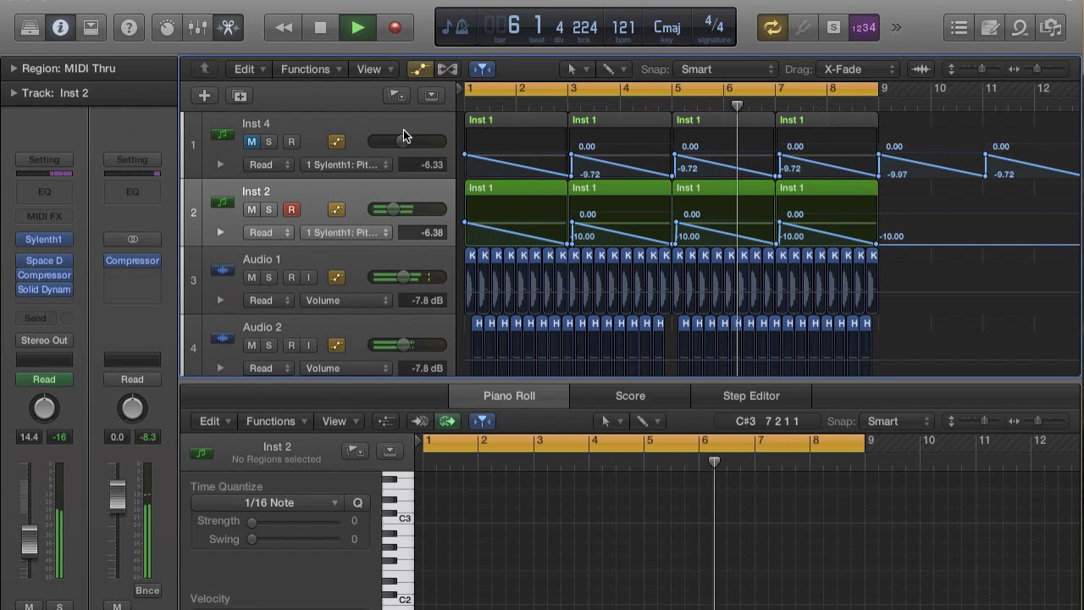
{"action": "key", "text": "space"}
{"action": "key", "text": "super+Right"}
{"action": "key", "text": "super+Right"}
{"action": "key", "text": "super+Right"}
{"action": "key", "text": "super+Right"}
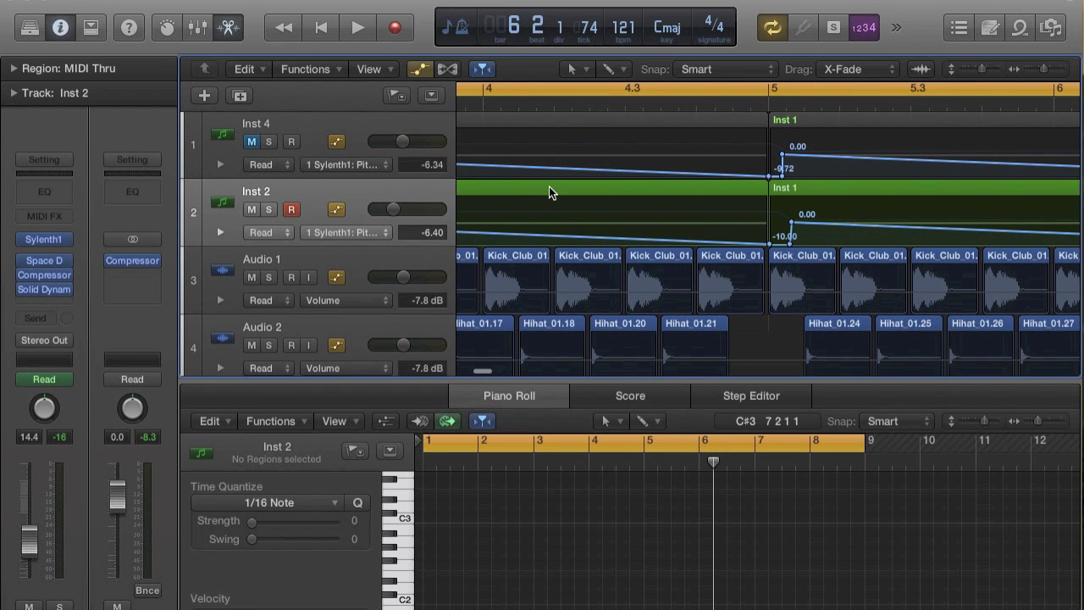
{"action": "key", "text": "super+Left"}
Step: Mute Inst 2, unmute and solo Inst 4, audition it from the start, and unsolo it
{"action": "left_click", "coordinate": [252, 209]}
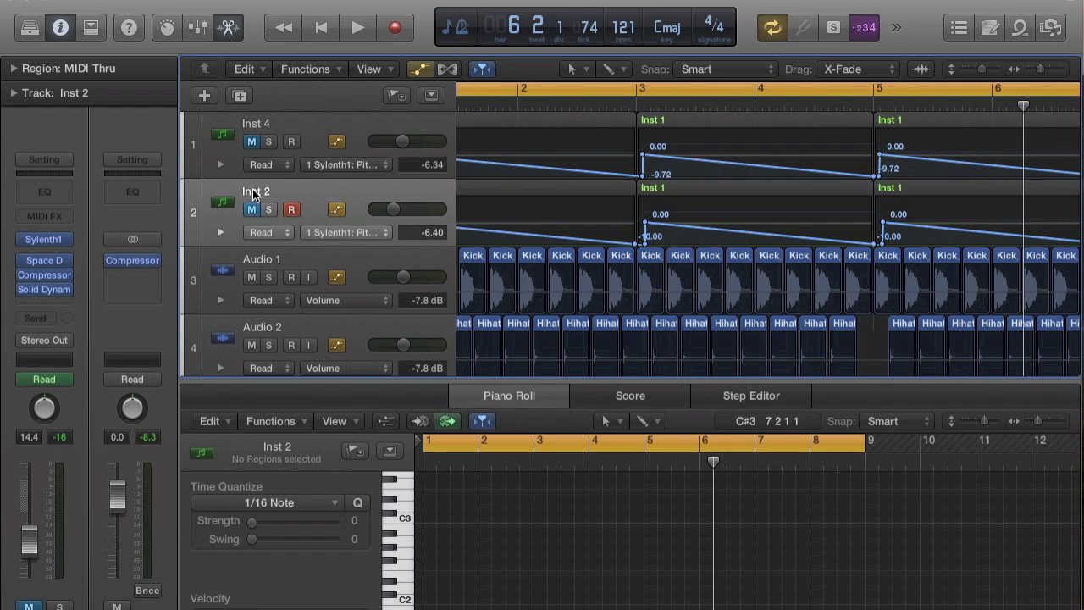
{"action": "left_click", "coordinate": [252, 142]}
{"action": "left_click", "coordinate": [268, 142]}
{"action": "key", "text": "Return"}
{"action": "key", "text": "space"}
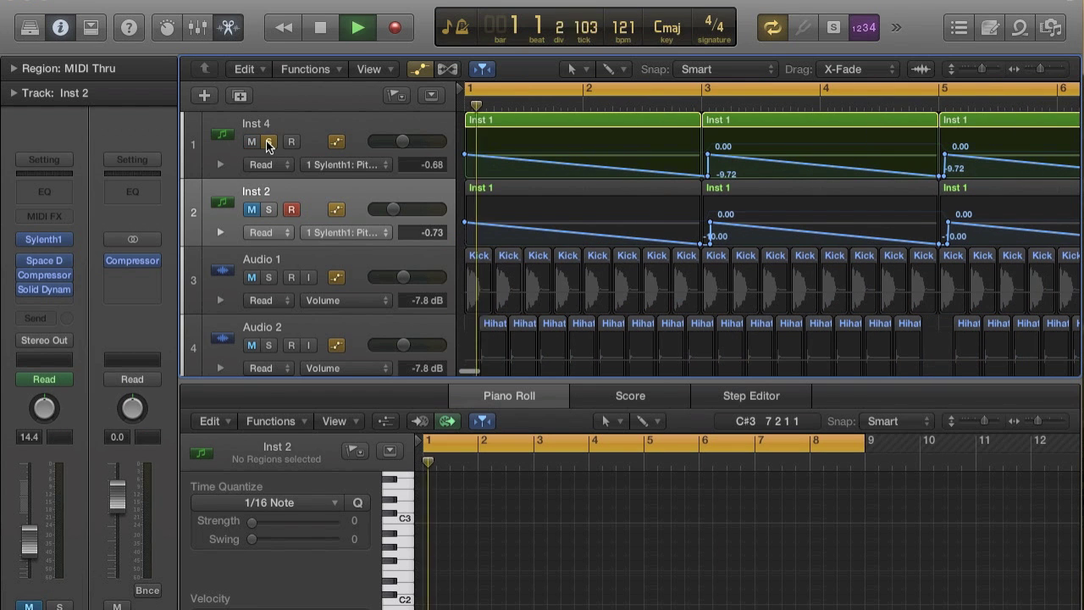
{"action": "key", "text": "space"}
{"action": "left_click", "coordinate": [268, 141]}
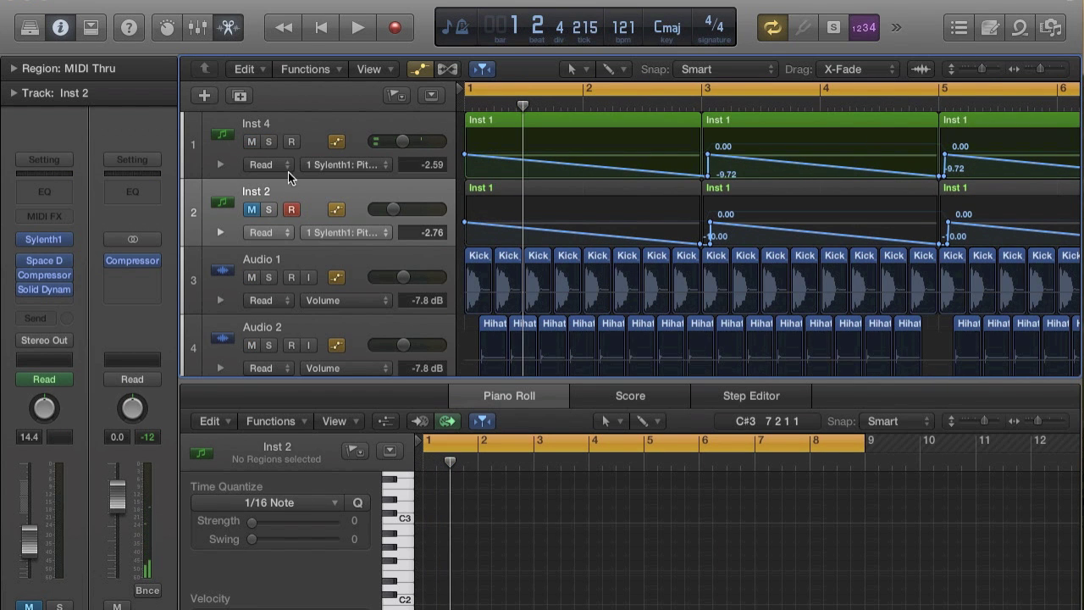
Step: Solo Inst 2 and audition it from the start for comparison
{"action": "left_click", "coordinate": [265, 209]}
{"action": "left_click", "coordinate": [256, 209]}
{"action": "key", "text": "space"}
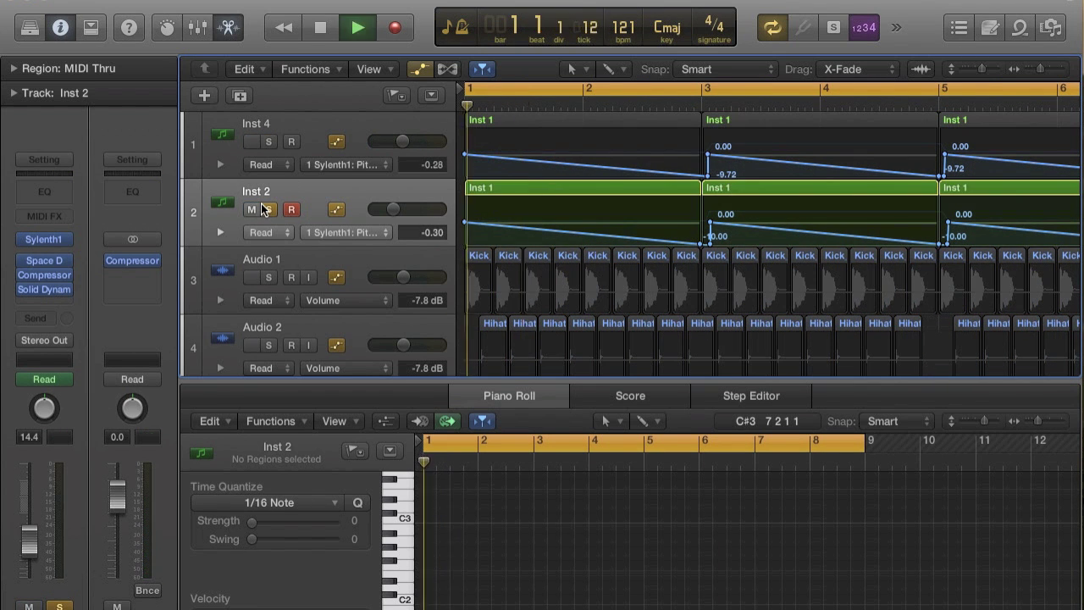
{"action": "key", "text": "space"}
Step: Switch the solo from Inst 2 back to Inst 4 and audition it from the start
{"action": "left_click", "coordinate": [268, 141]}
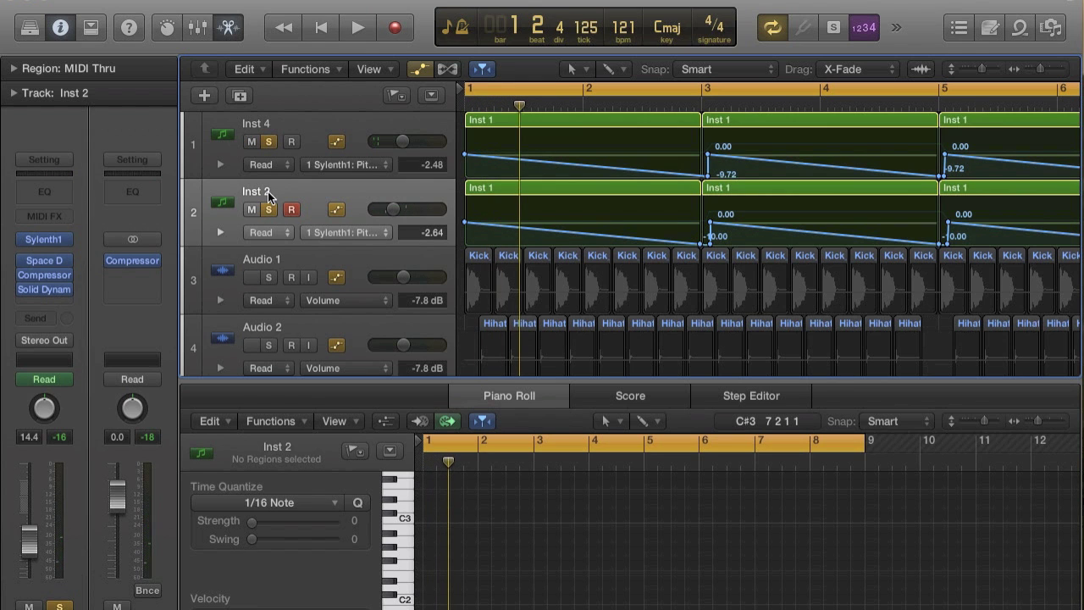
{"action": "left_click", "coordinate": [267, 209]}
{"action": "key", "text": "space"}
{"action": "key", "text": "space"}
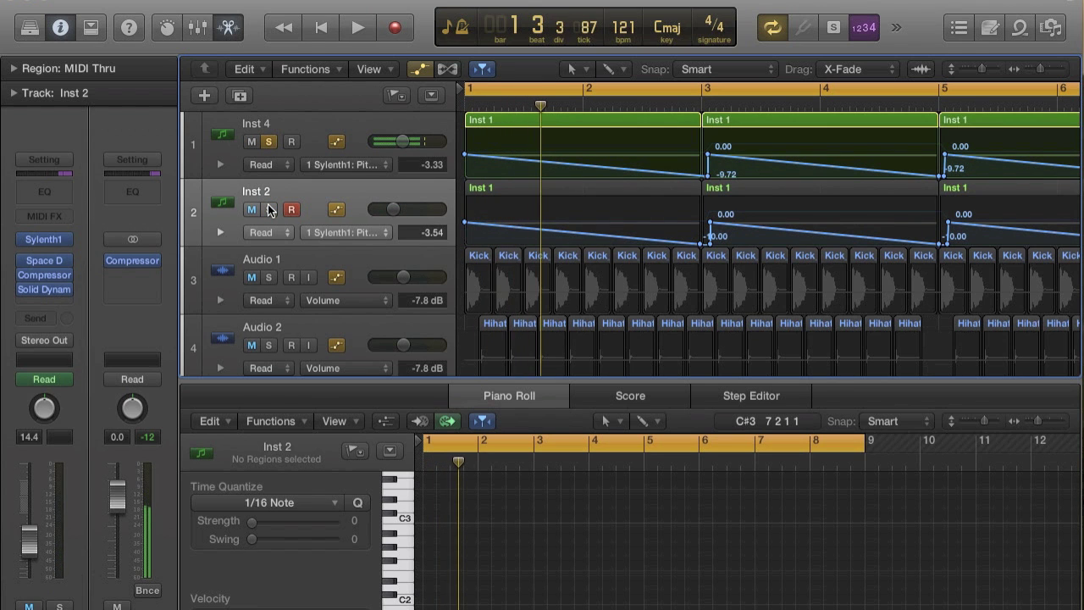
Step: Switch the solo from Inst 4 to Inst 2 and audition it from the start
{"action": "left_click", "coordinate": [268, 209]}
{"action": "left_click", "coordinate": [268, 142]}
{"action": "key", "text": "space"}
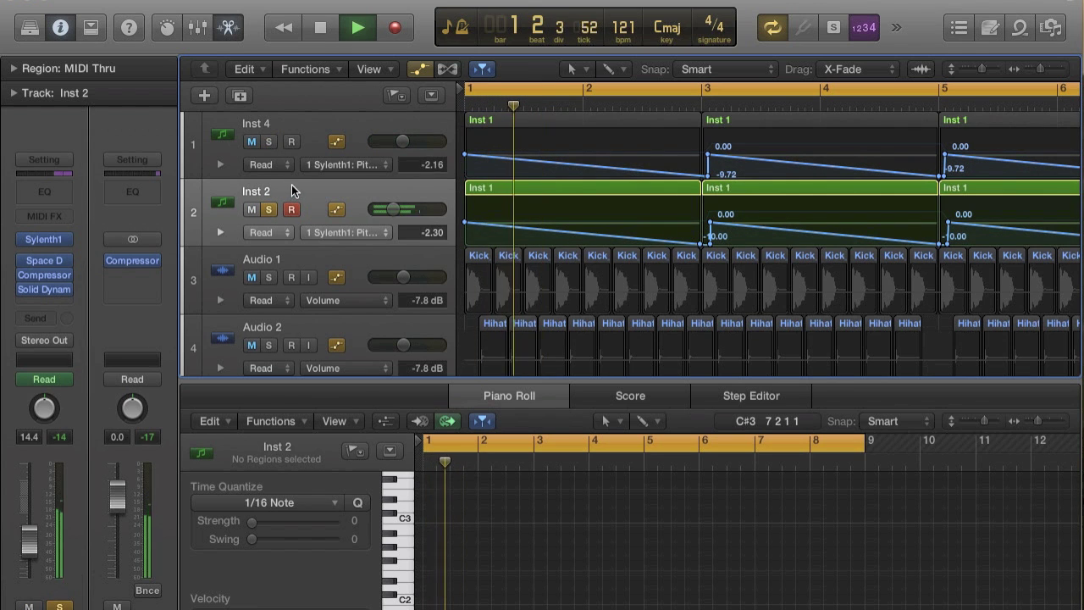
{"action": "key", "text": "space"}
Step: In Inst 2's Sylenth1, check part B, return to part A and set oscillator A2's octave to -2 during playback
{"action": "left_click", "coordinate": [291, 185]}
{"action": "left_click", "coordinate": [39, 243]}
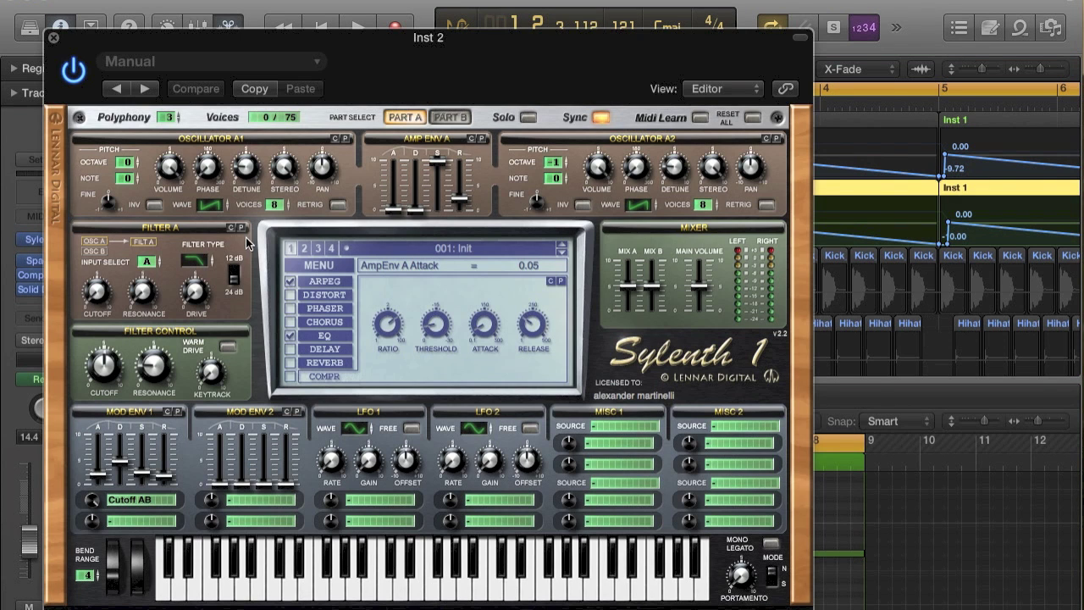
{"action": "left_click", "coordinate": [411, 121]}
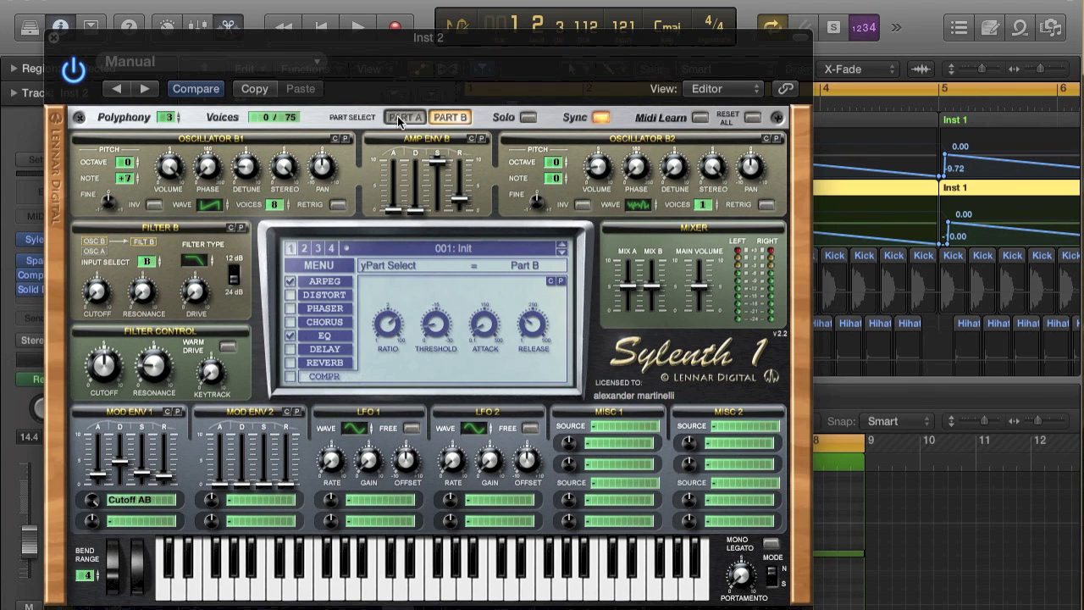
{"action": "left_click", "coordinate": [402, 118]}
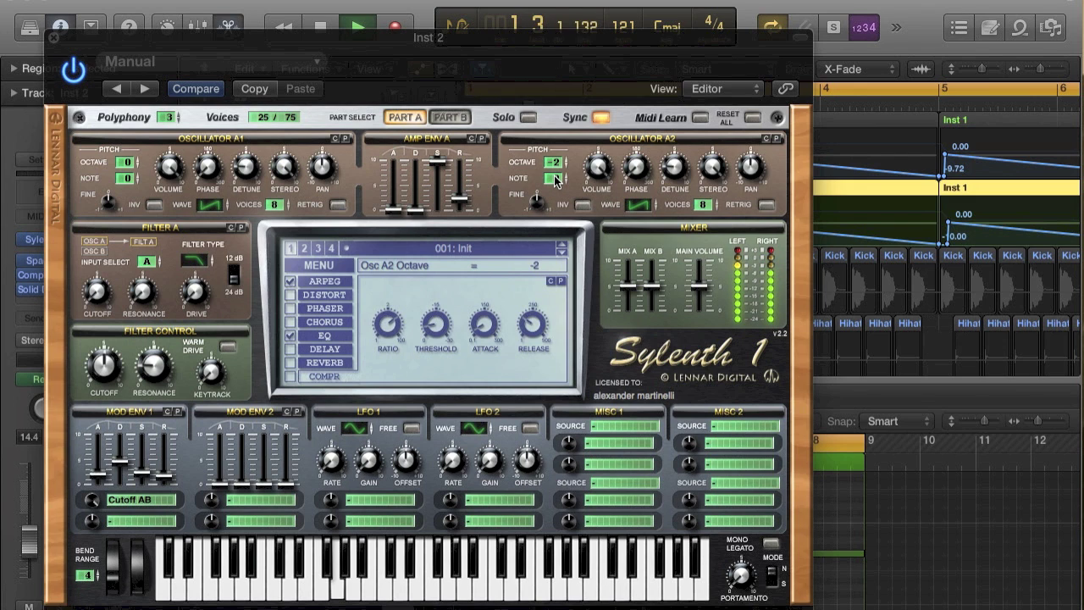
{"action": "key", "text": "space"}
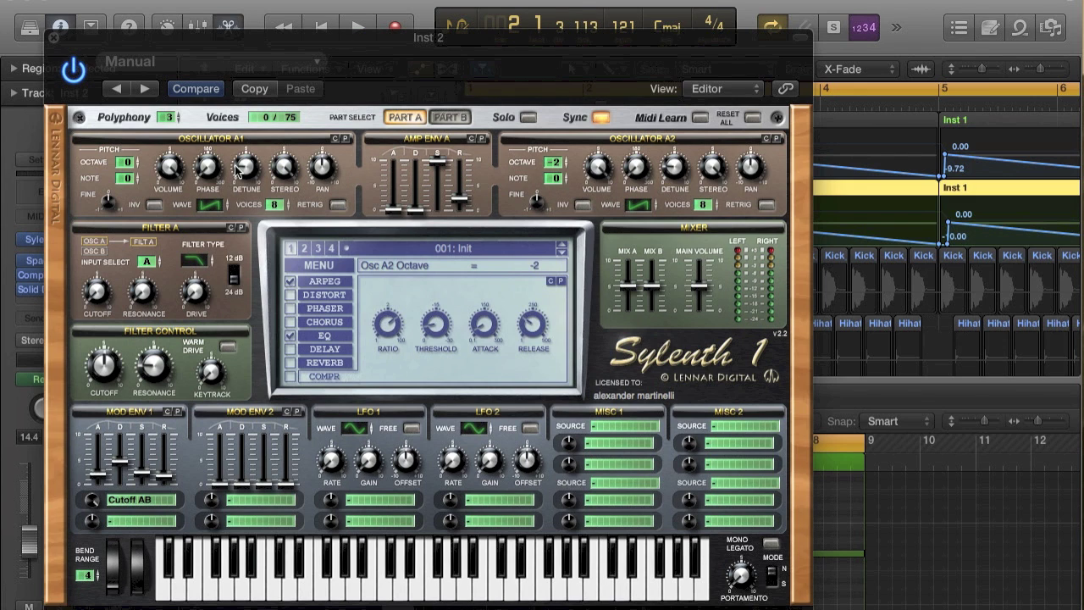
Step: Set oscillator A1's octave to -1 and the Filter Control cutoff to 82.69 Hz during playback, and close Inst 2's Sylenth1
{"action": "key", "text": "space"}
{"action": "left_click", "coordinate": [131, 163]}
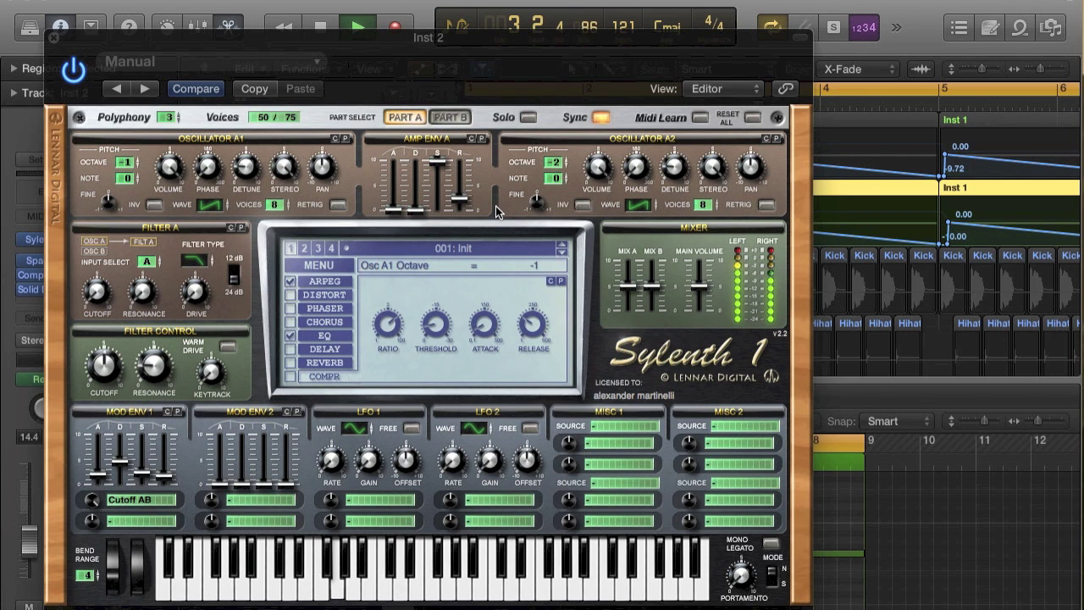
{"action": "mouse_move", "coordinate": [109, 358]}
{"action": "left_mouse_down"}
{"action": "mouse_move", "coordinate": [104, 373]}
{"action": "mouse_move", "coordinate": [104, 363]}
{"action": "left_mouse_up"}
{"action": "key", "text": "space"}
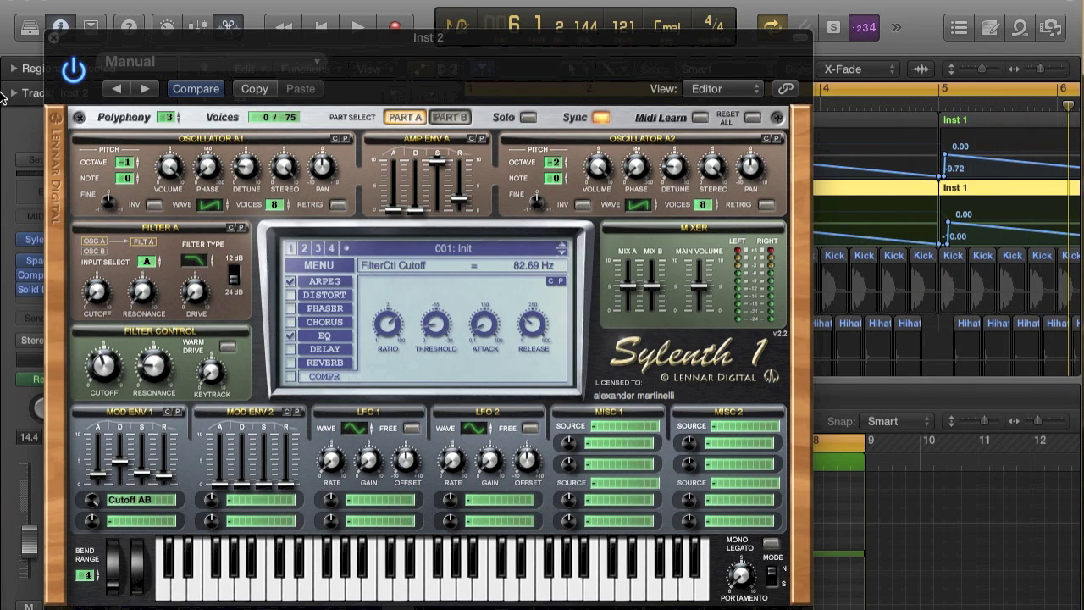
{"action": "left_click", "coordinate": [54, 37]}
Step: Audition Inst 4 soloed from the start, and switch the solo back to Inst 2 to play it for comparison
{"action": "left_click", "coordinate": [270, 142]}
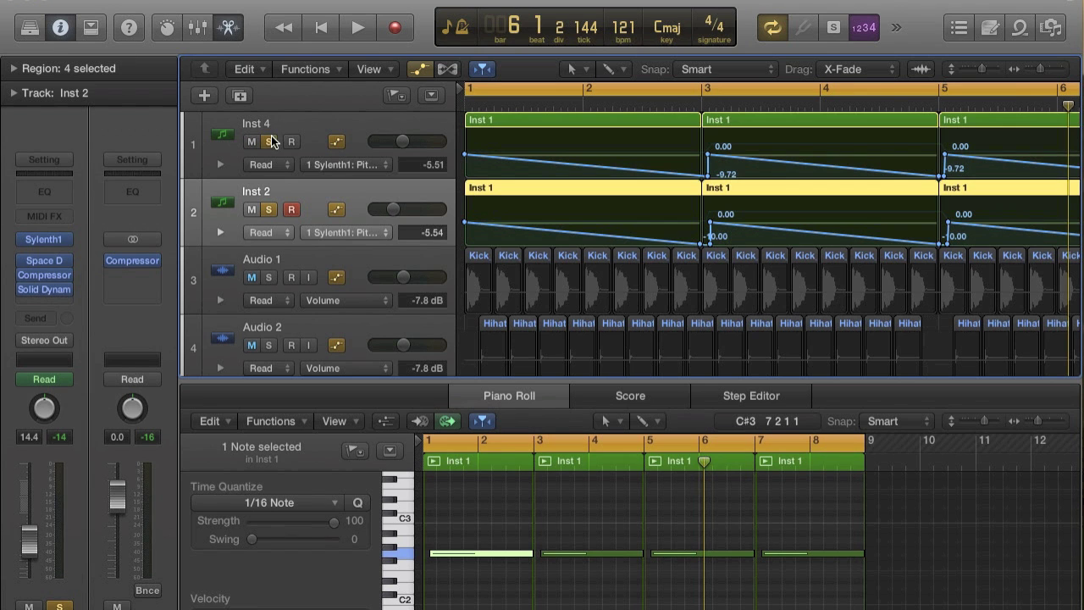
{"action": "left_click", "coordinate": [275, 211]}
{"action": "key", "text": "space"}
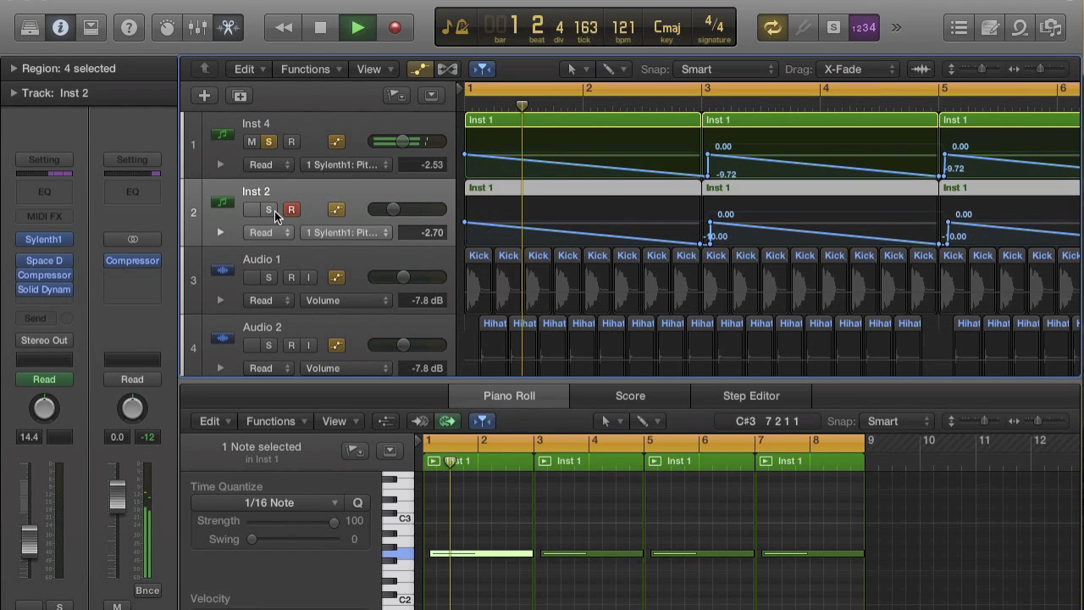
{"action": "key", "text": "space"}
{"action": "left_click", "coordinate": [275, 211]}
{"action": "left_click", "coordinate": [271, 142]}
{"action": "key", "text": "space"}
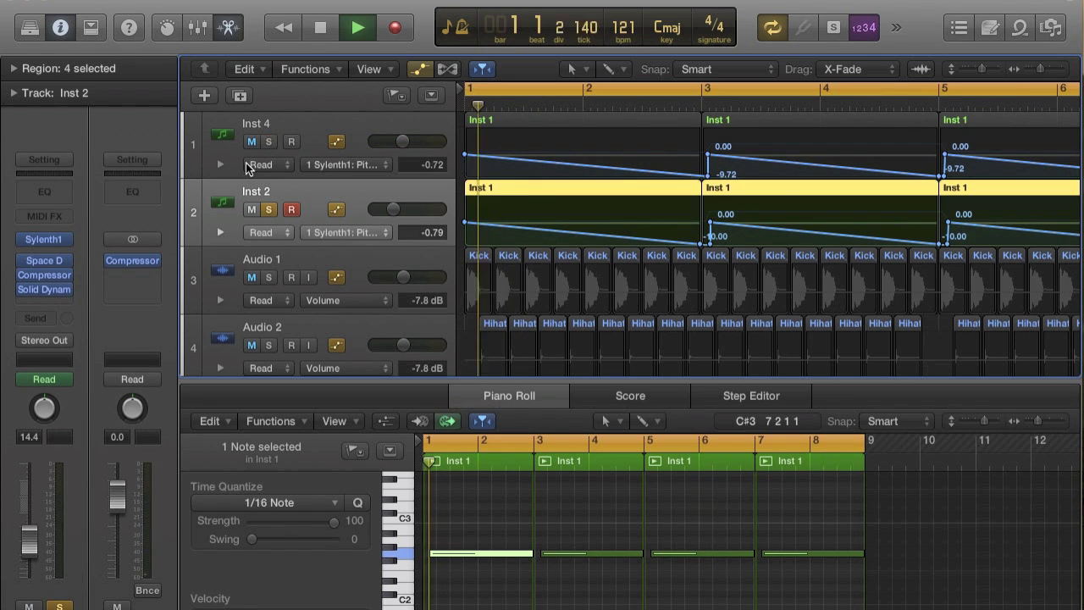
Step: Set Mod Env 1 decay to 5.23 in Inst 2's Sylenth1, stop playback and close the synth
{"action": "left_click", "coordinate": [45, 238]}
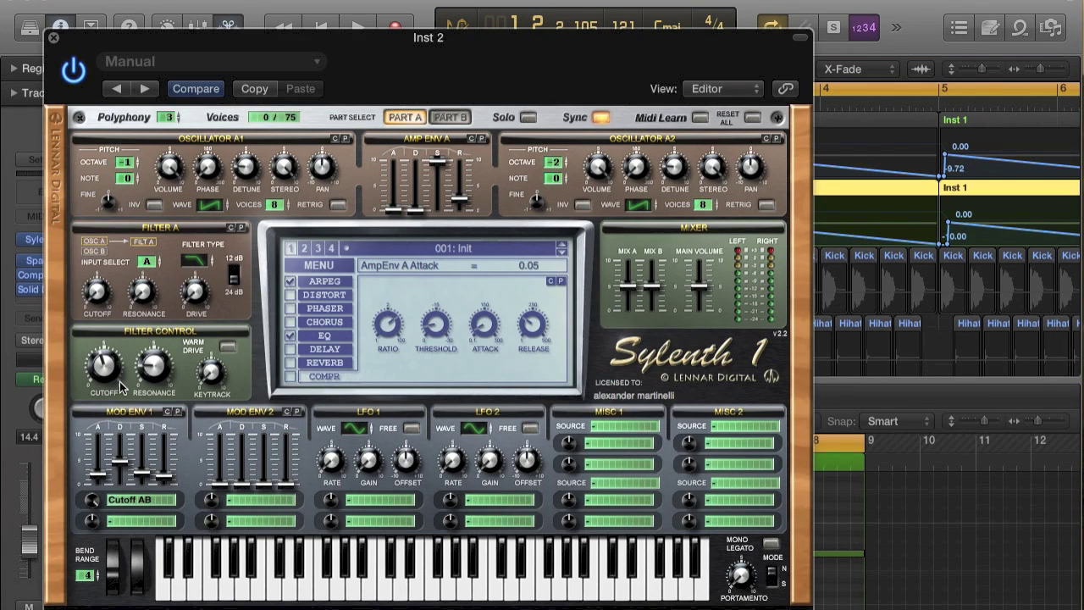
{"action": "left_click_drag", "start_coordinate": [126, 458], "coordinate": [124, 463]}
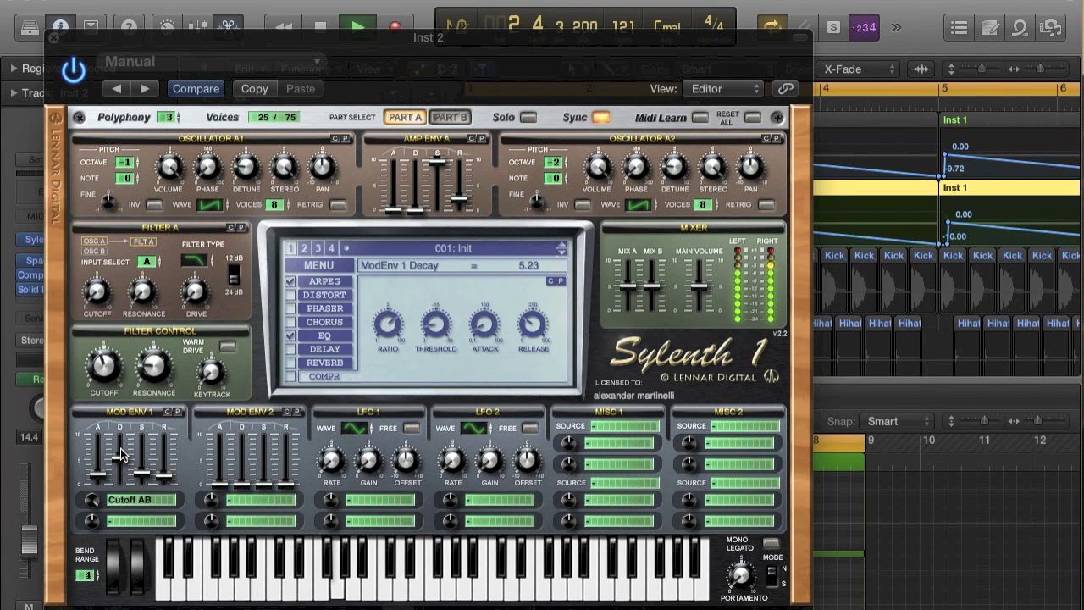
{"action": "key", "text": "space"}
{"action": "left_click", "coordinate": [53, 37]}
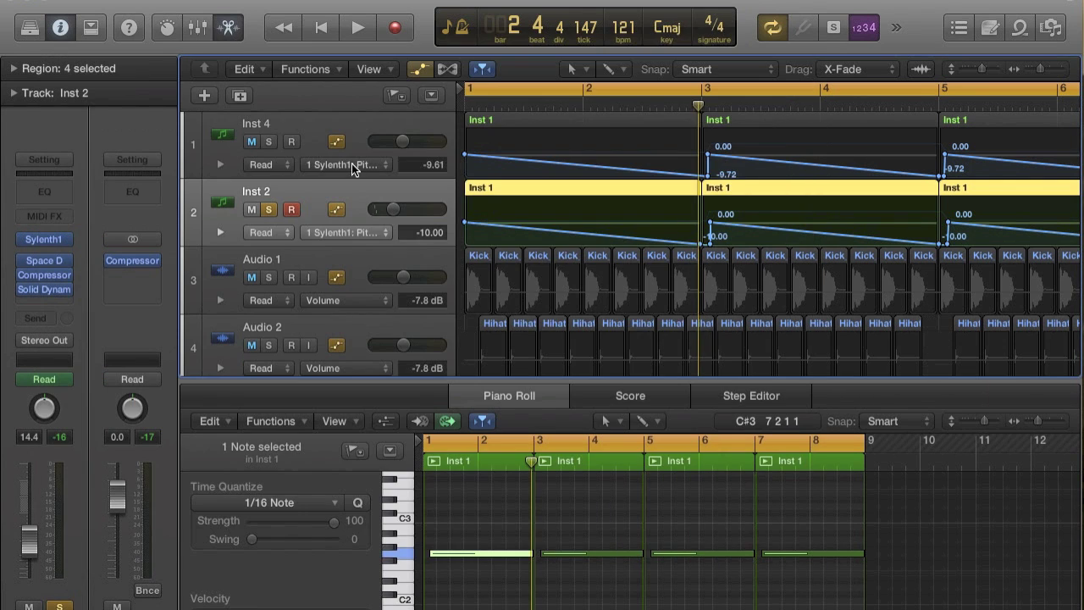
Step: Unsolo Inst 2 and examine the part A and part B settings in Inst 4's Sylenth1
{"action": "left_click", "coordinate": [376, 139]}
{"action": "left_click", "coordinate": [269, 210]}
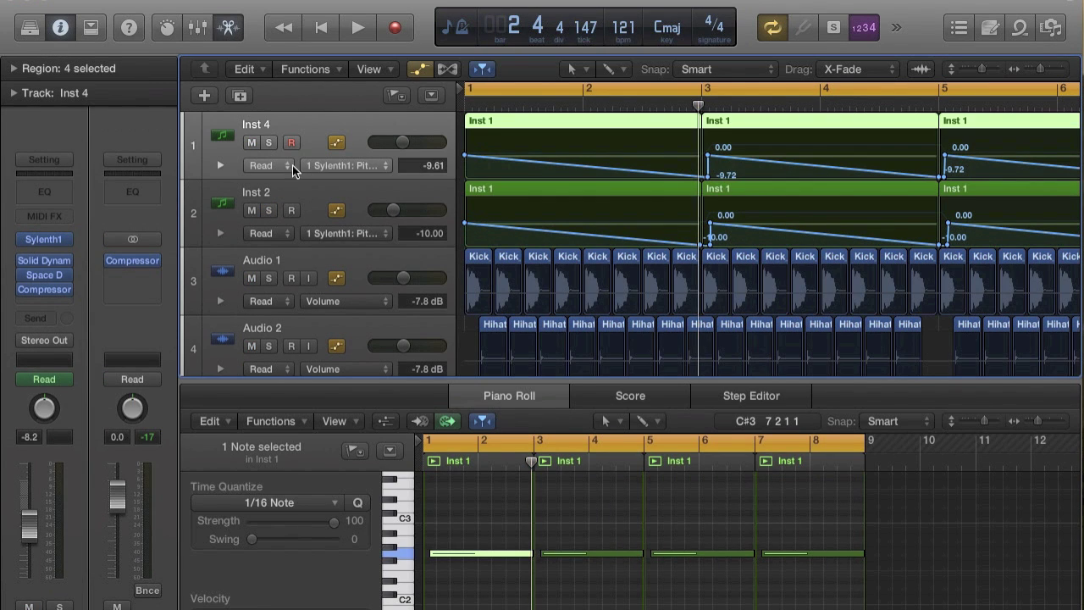
{"action": "left_click", "coordinate": [43, 239]}
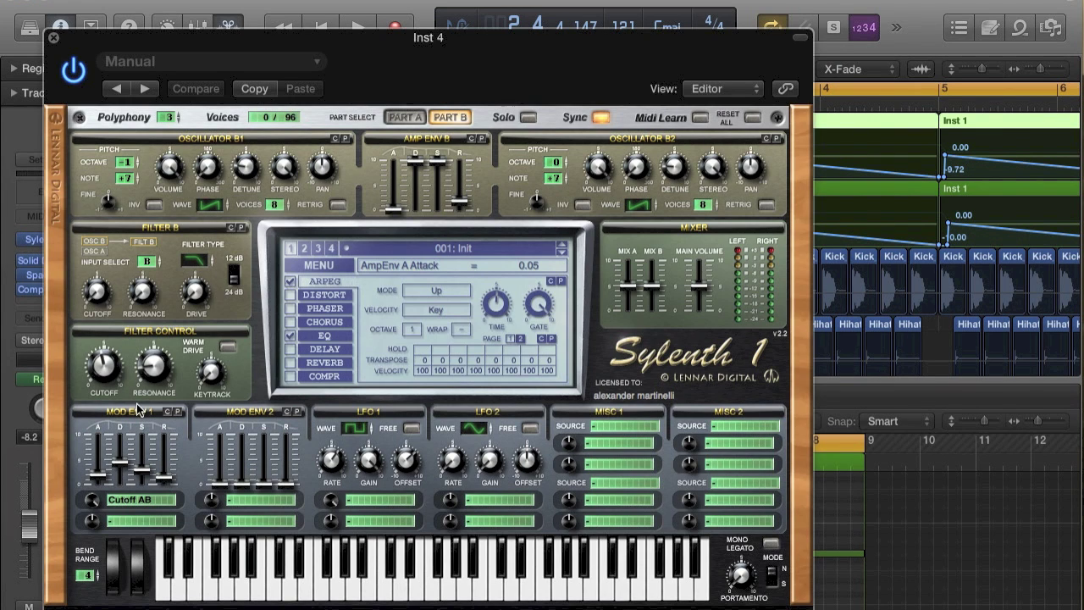
{"action": "left_click", "coordinate": [416, 116]}
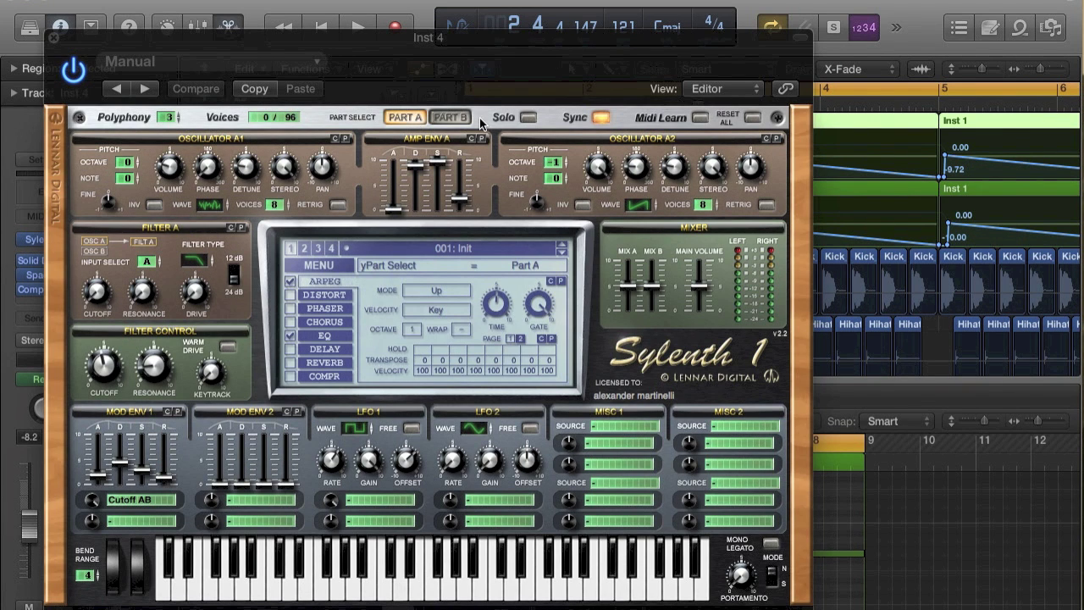
{"action": "left_click", "coordinate": [450, 117]}
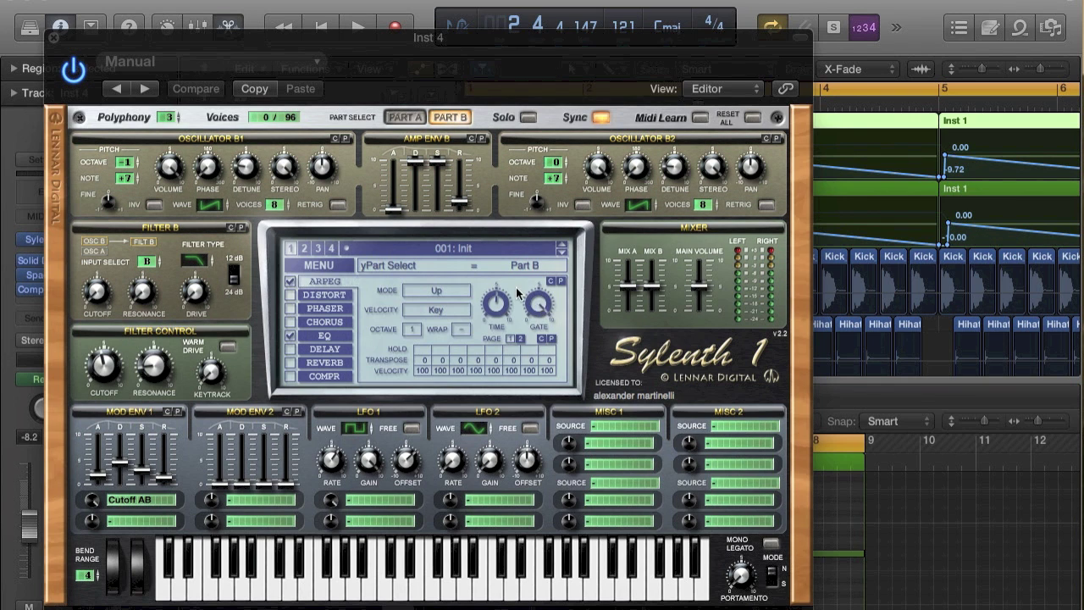
{"action": "left_click", "coordinate": [56, 32]}
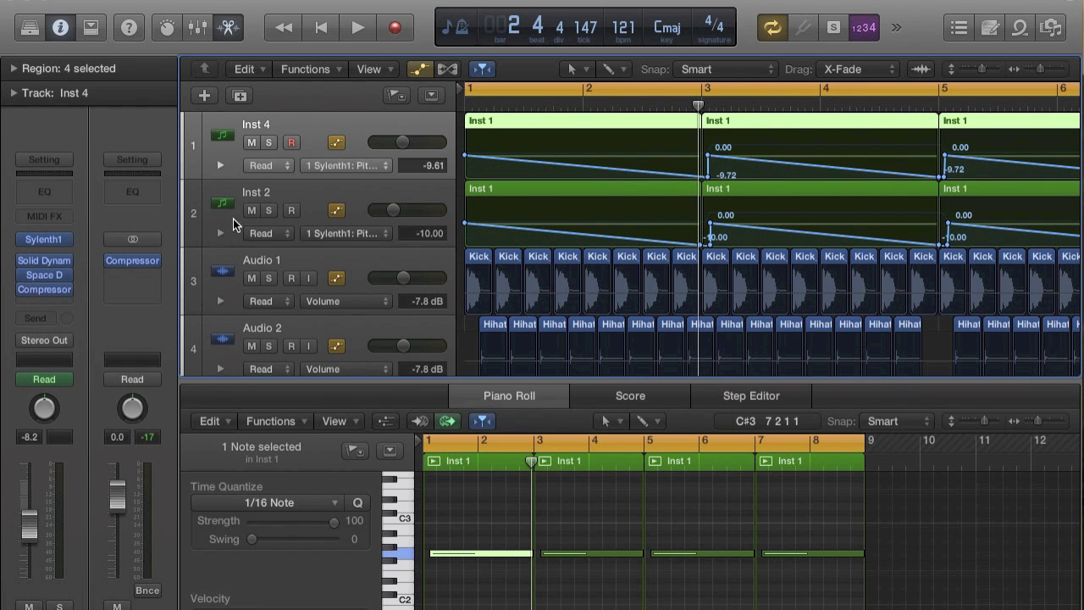
Step: Set Mod Env 1 sustain to 3.39 and the arpeggiator gate to 100% in Inst 2's Sylenth1, and close it
{"action": "left_click", "coordinate": [335, 199]}
{"action": "left_click", "coordinate": [45, 240]}
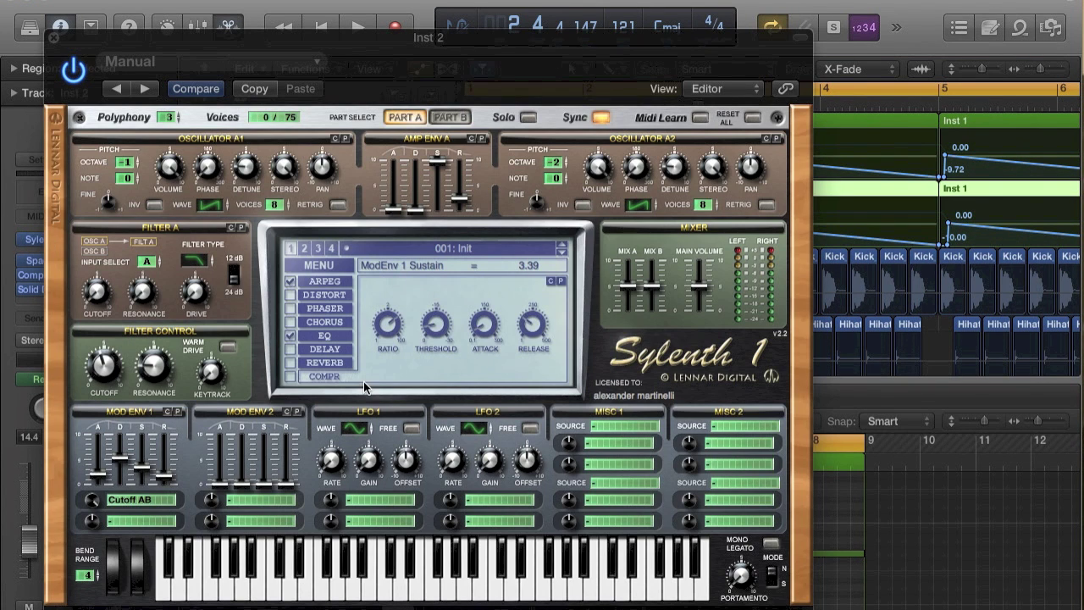
{"action": "left_click", "coordinate": [323, 281]}
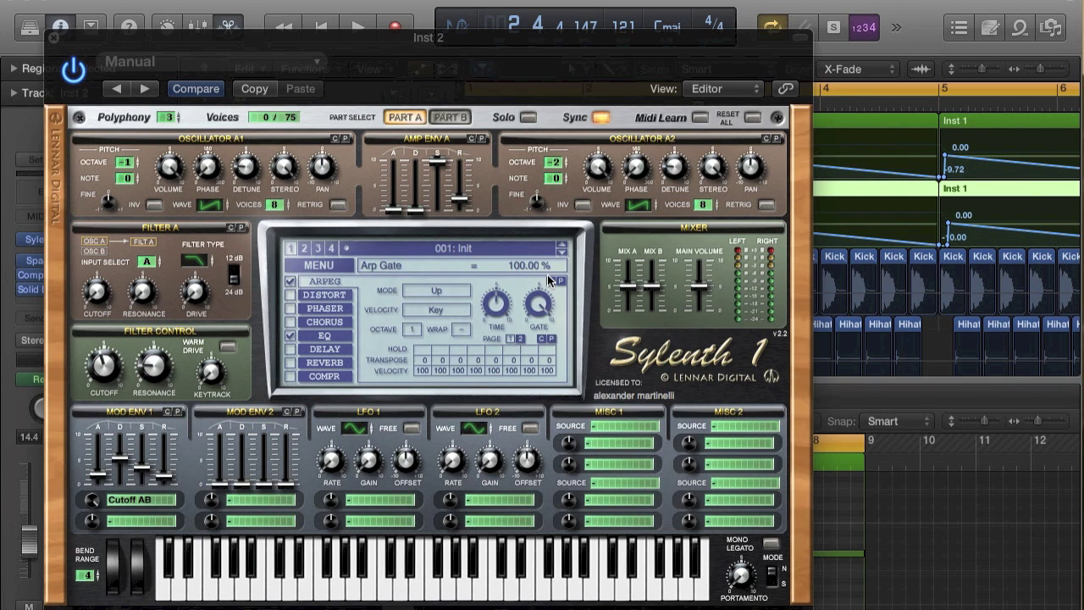
{"action": "left_click", "coordinate": [54, 39]}
Step: Play the arrangement from the start, mute Inst 4 and raise Inst 2's volume to -12.4 dB
{"action": "key", "text": "space"}
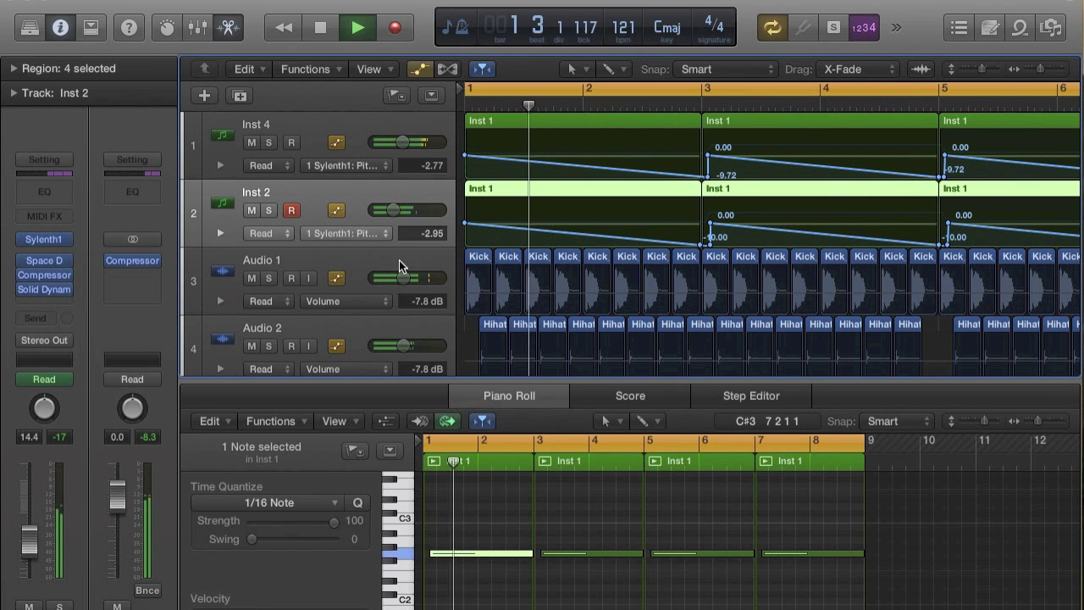
{"action": "left_click", "coordinate": [252, 143]}
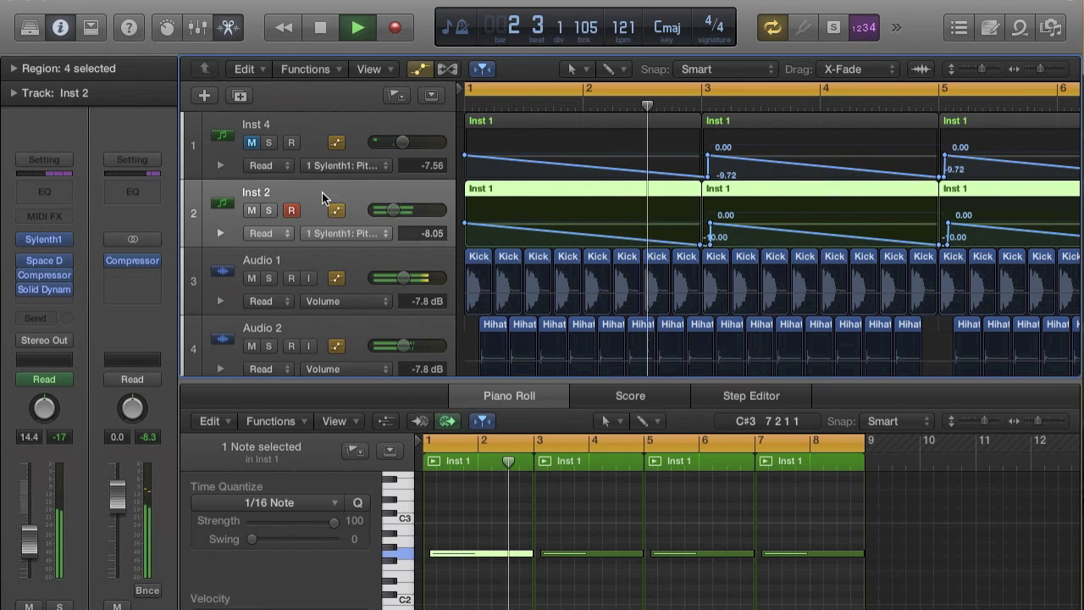
{"action": "left_click_drag", "start_coordinate": [394, 210], "coordinate": [400, 206]}
{"action": "key", "text": "space"}
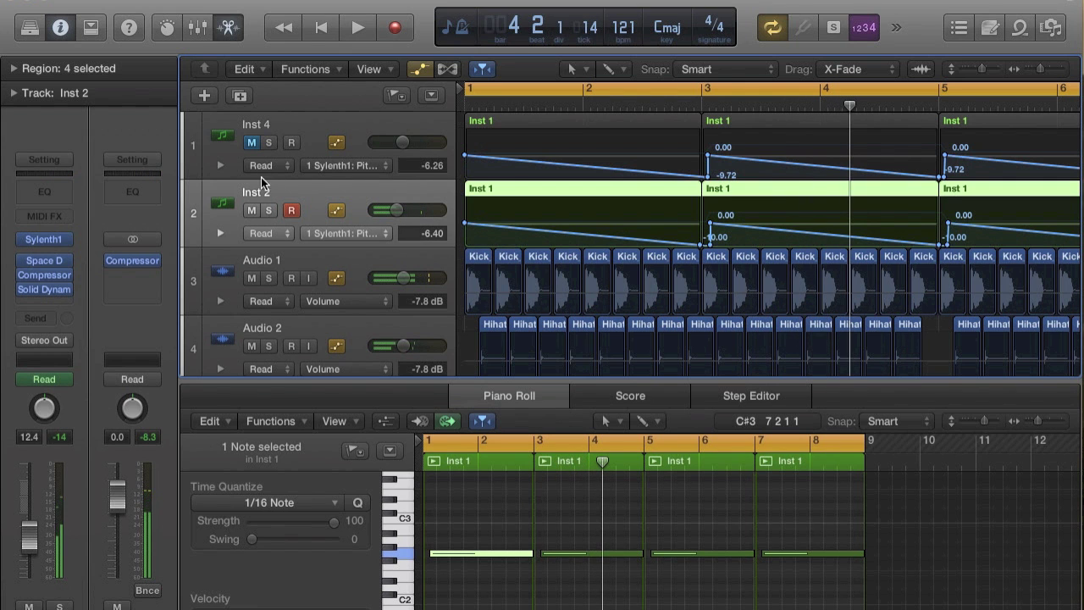
Step: Unmute and solo Inst 4, audition it from the start, and switch the solo to Inst 2 to compare
{"action": "left_click", "coordinate": [251, 142]}
{"action": "left_click", "coordinate": [268, 142]}
{"action": "key", "text": "space"}
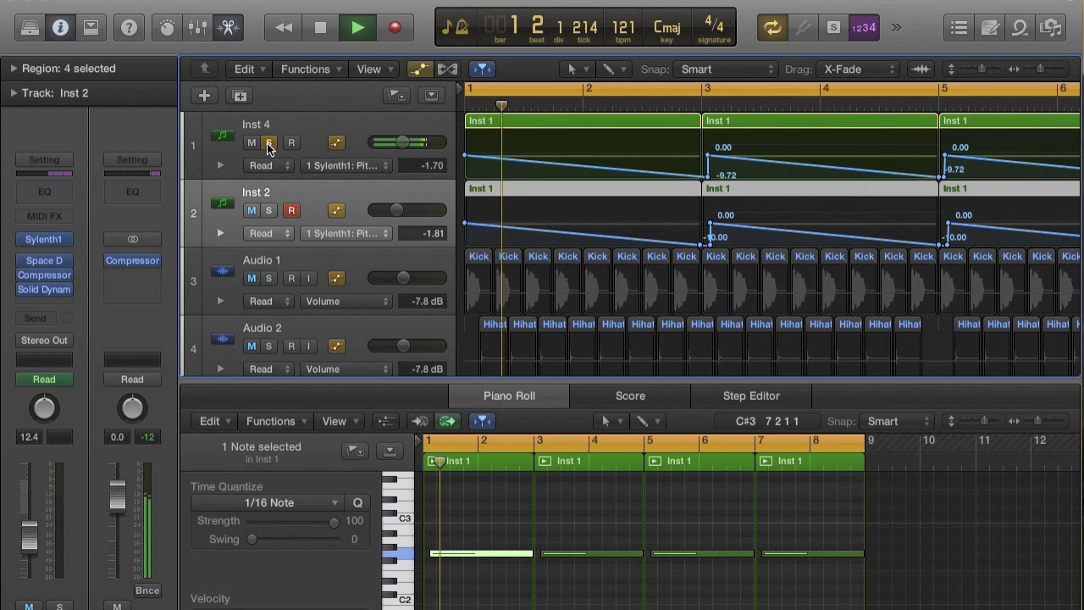
{"action": "left_click", "coordinate": [268, 144]}
{"action": "left_click", "coordinate": [267, 210]}
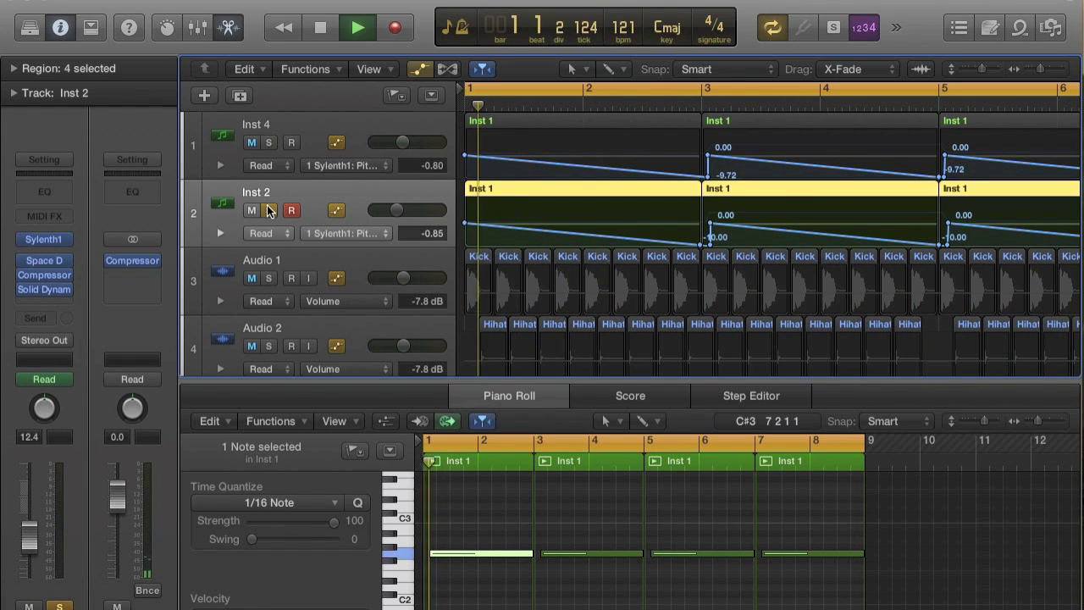
Step: In Inst 2's Sylenth1, set Mod Env 1 decay to 4.54 and the Filter Control cutoff to 78.86 Hz, and close it
{"action": "left_click", "coordinate": [52, 240]}
{"action": "key", "text": "space"}
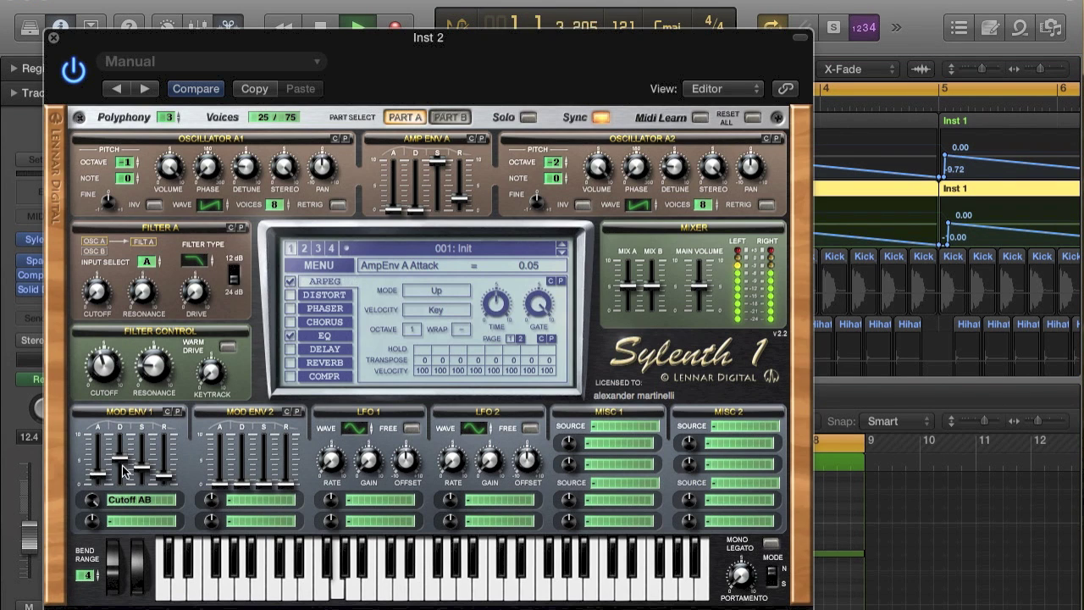
{"action": "left_click_drag", "start_coordinate": [120, 463], "coordinate": [119, 476]}
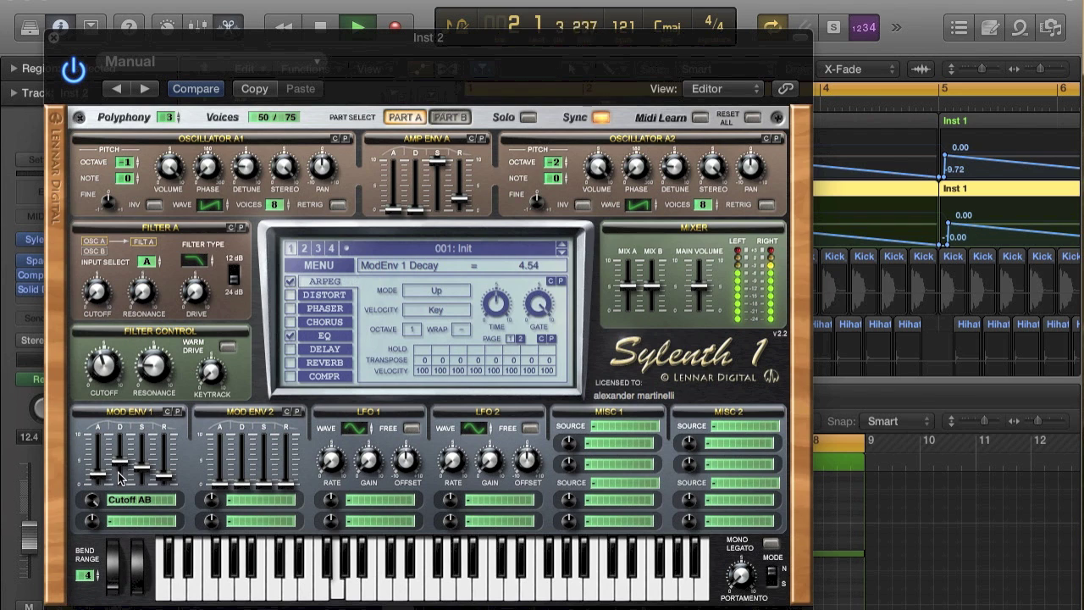
{"action": "left_click", "coordinate": [105, 371]}
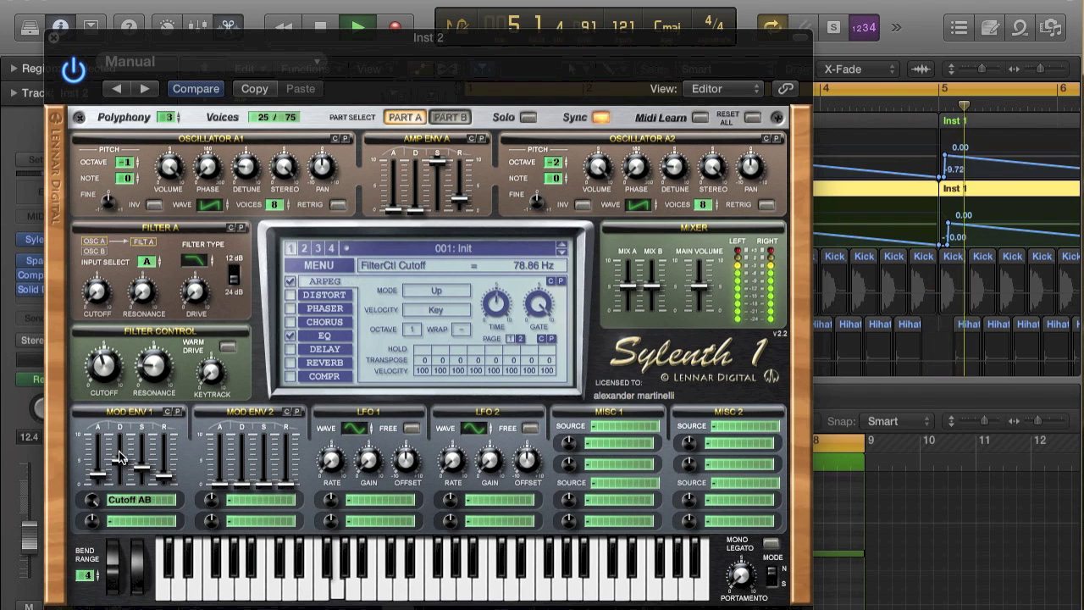
{"action": "key", "text": "space"}
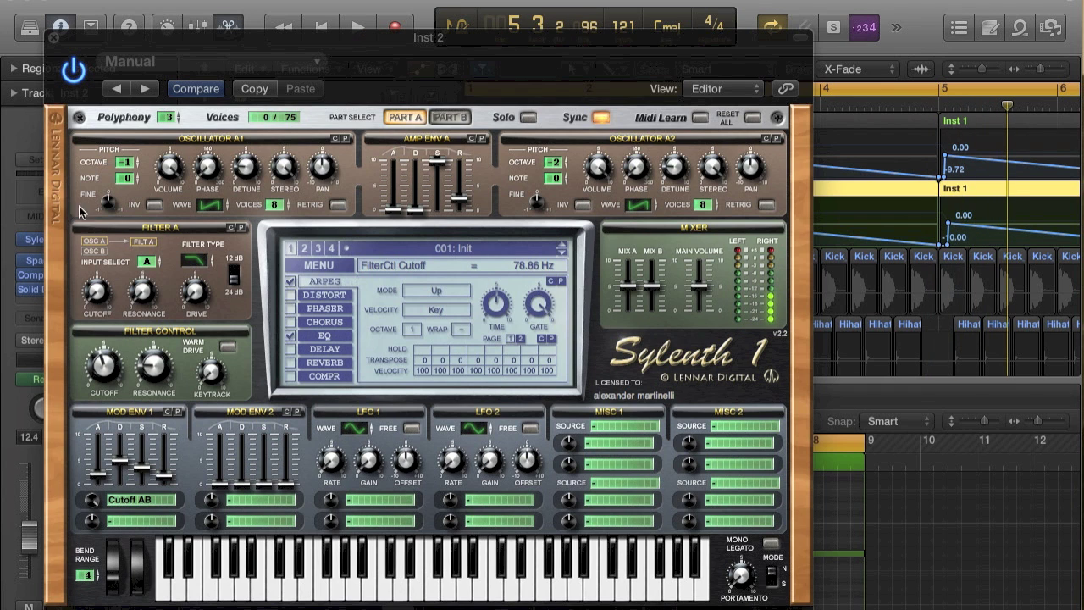
{"action": "left_click", "coordinate": [55, 39]}
Step: Unsolo Inst 2, mute Inst 4 and audition Inst 2 with the drums from the start
{"action": "key", "text": "space"}
{"action": "key", "text": "space"}
{"action": "left_click", "coordinate": [305, 134]}
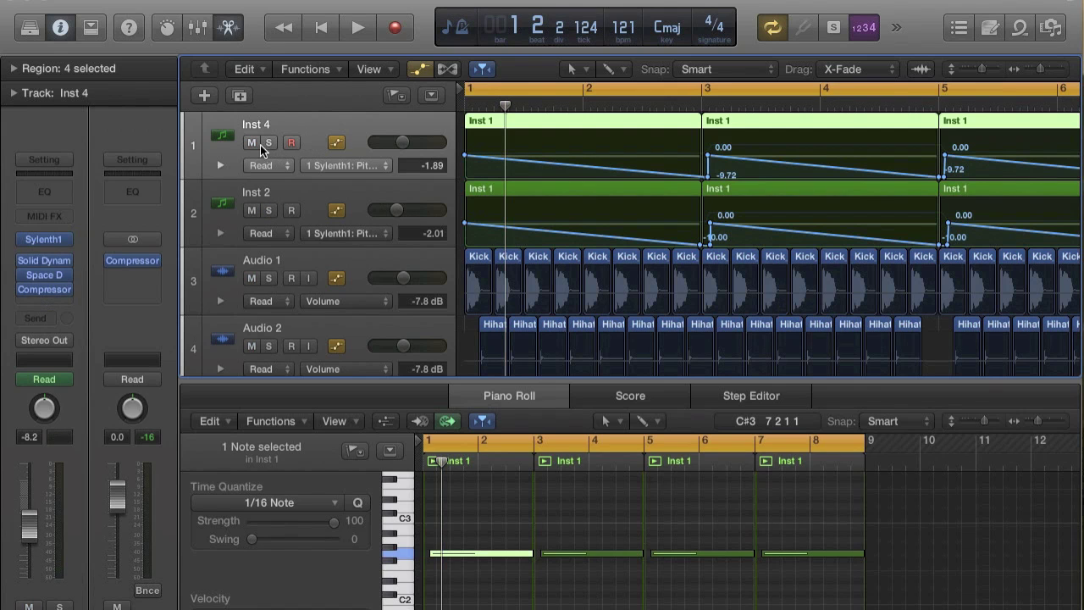
{"action": "left_click", "coordinate": [260, 146]}
{"action": "key", "text": "space"}
{"action": "left_click", "coordinate": [305, 193]}
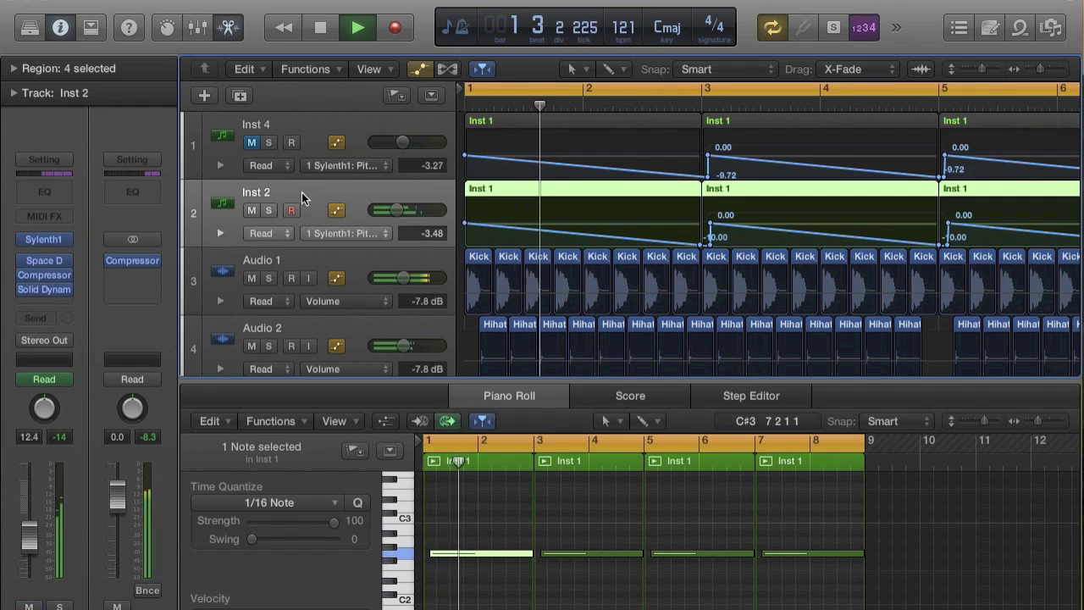
{"action": "key", "text": "space"}
Step: Unmute, solo and select Inst 4, and audition it alone from the start
{"action": "left_click", "coordinate": [253, 143]}
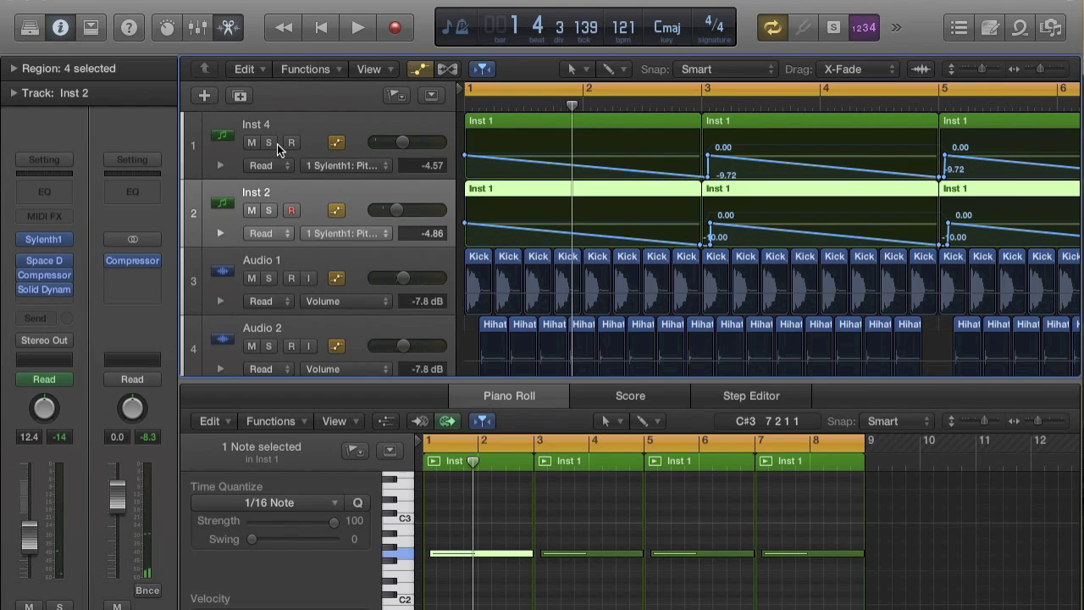
{"action": "left_click", "coordinate": [268, 142]}
{"action": "left_click", "coordinate": [301, 123]}
{"action": "key", "text": "space"}
{"action": "key", "text": "space"}
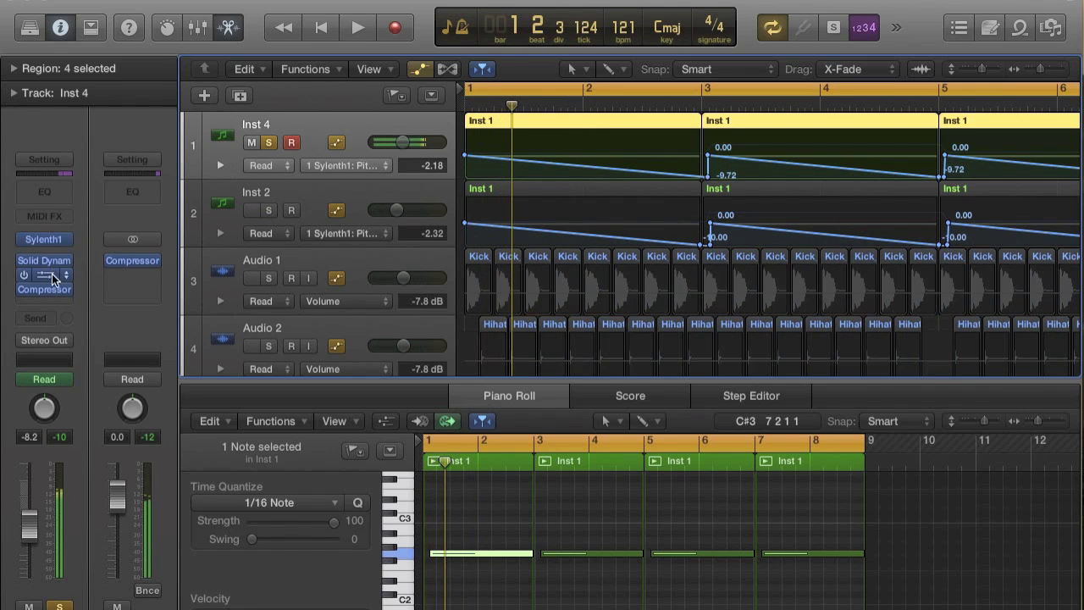
Step: Examine the Compressor settings and gain reduction on Inst 4 during playback
{"action": "left_click", "coordinate": [45, 290]}
{"action": "key", "text": "space"}
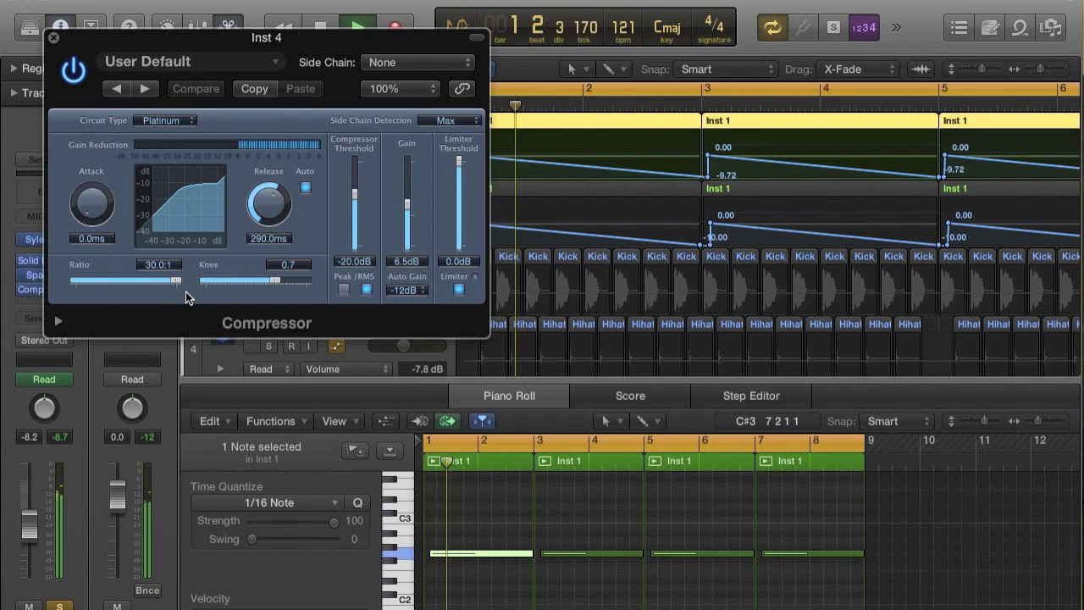
{"action": "key", "text": "space"}
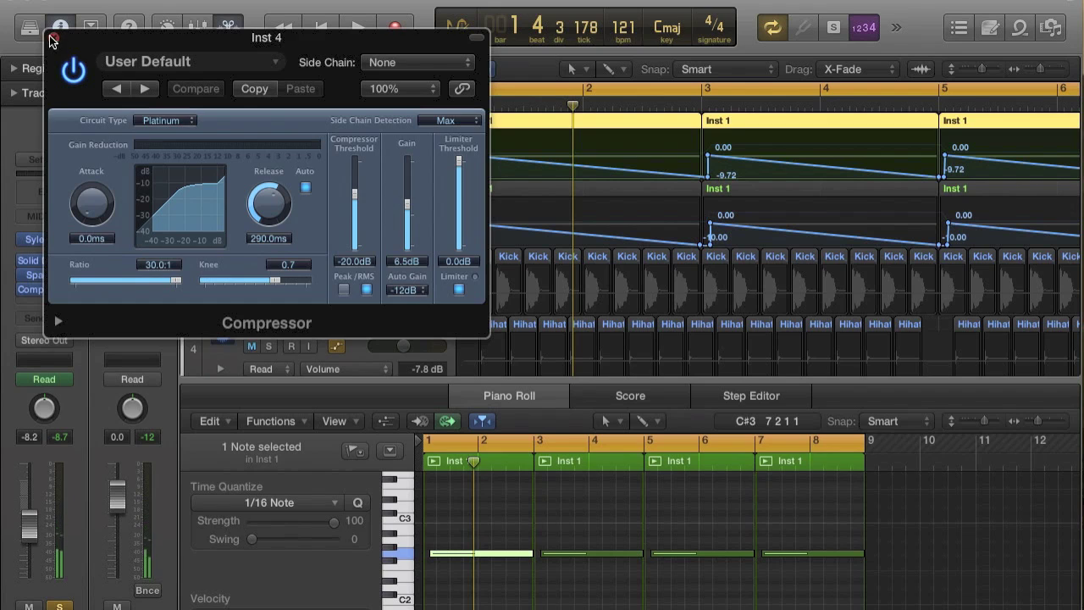
Step: Close the Inst 4 Compressor, select and solo Inst 2, and take Inst 4 out of solo
{"action": "left_click", "coordinate": [51, 40]}
{"action": "left_click", "coordinate": [294, 195]}
{"action": "left_click", "coordinate": [268, 210]}
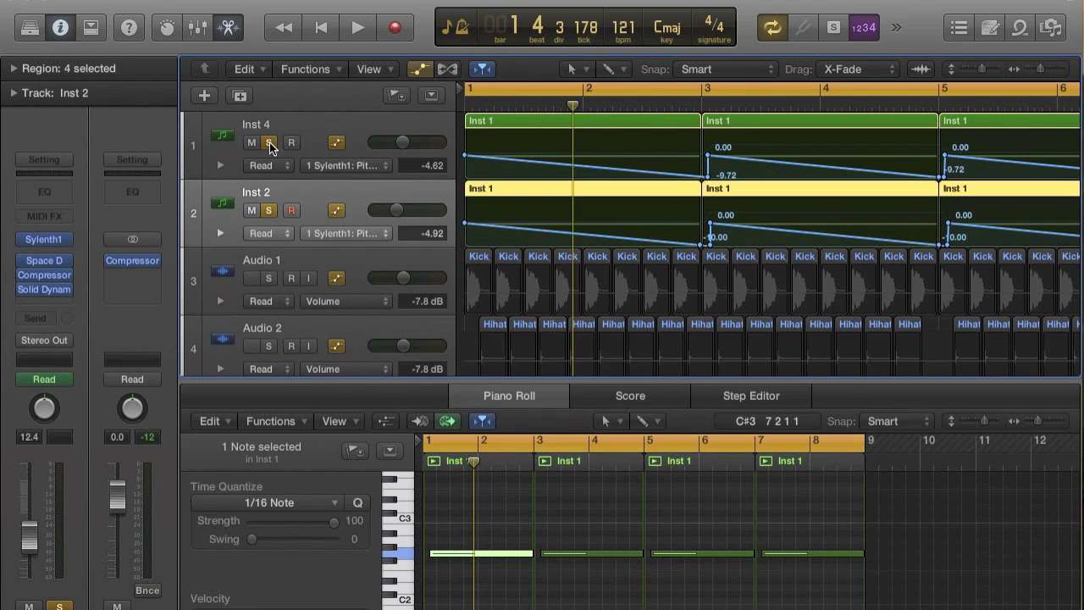
{"action": "left_click", "coordinate": [269, 143]}
Step: In Inst 2's Compressor, turn on the limiter and adjust the gain while the track plays from the start
{"action": "left_click", "coordinate": [52, 286]}
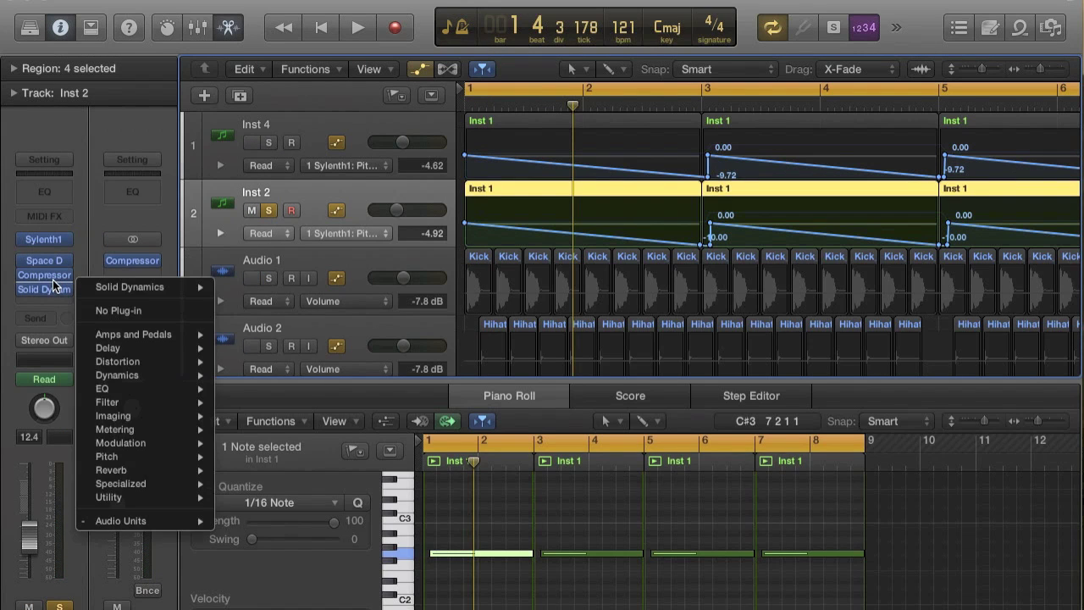
{"action": "left_click", "coordinate": [53, 280]}
{"action": "left_click", "coordinate": [44, 275]}
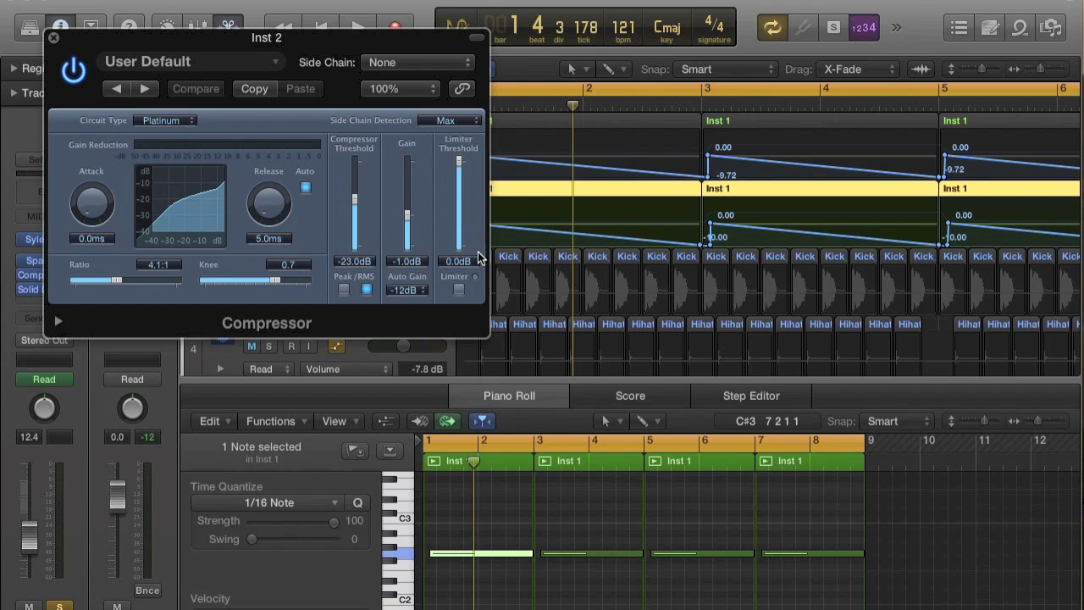
{"action": "left_click", "coordinate": [460, 291]}
{"action": "key", "text": "space"}
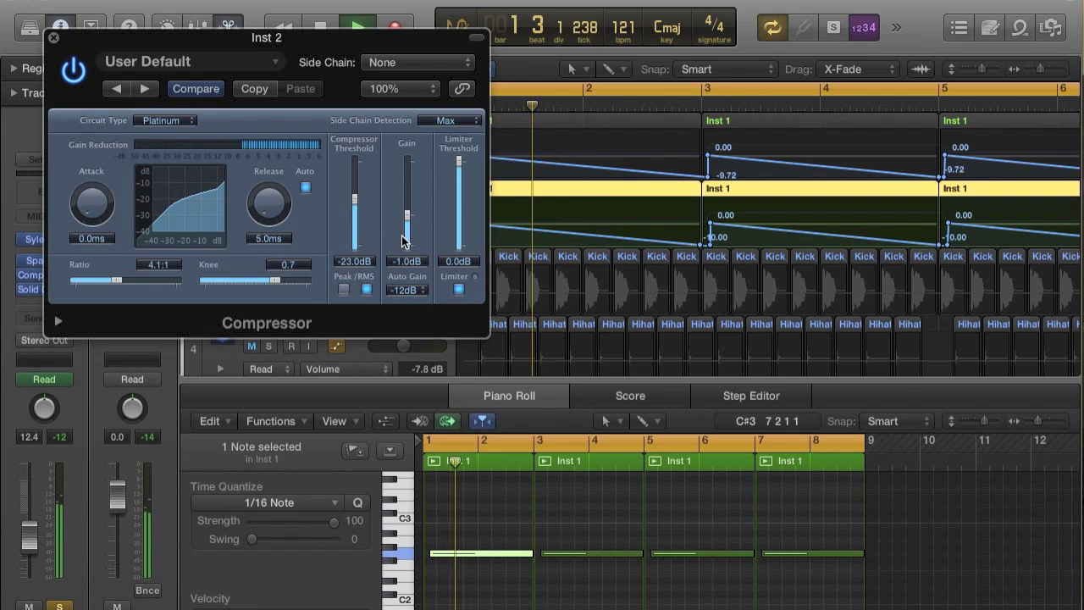
{"action": "scroll", "coordinate": [406, 215], "scroll_direction": "up", "scroll_amount": 4}
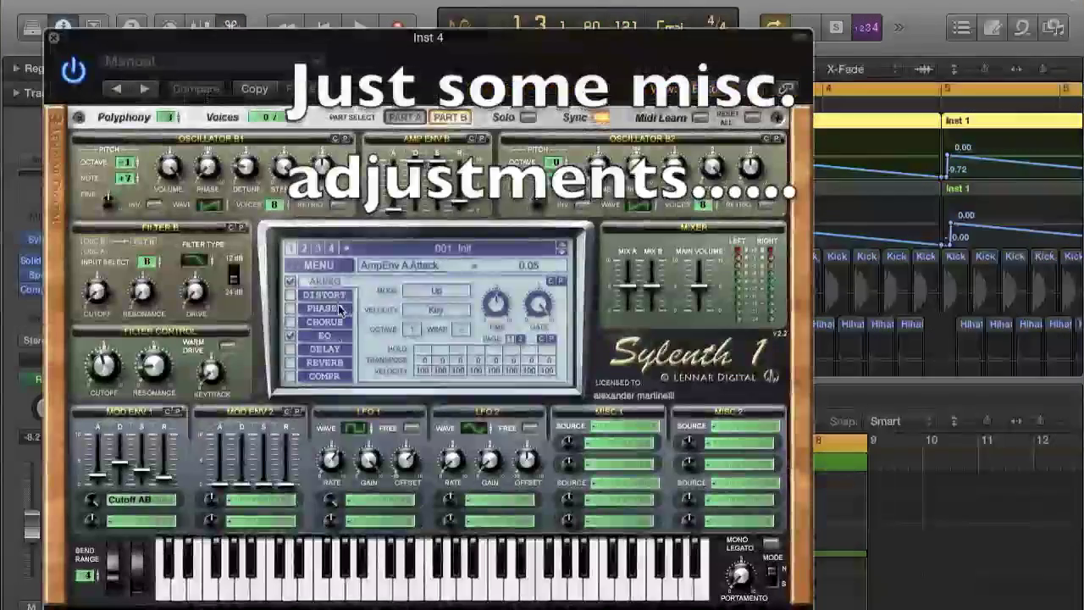
Step: Examine the Part A and Part B settings in Inst 4's Sylenth1
{"action": "left_click", "coordinate": [405, 116]}
{"action": "left_click", "coordinate": [450, 116]}
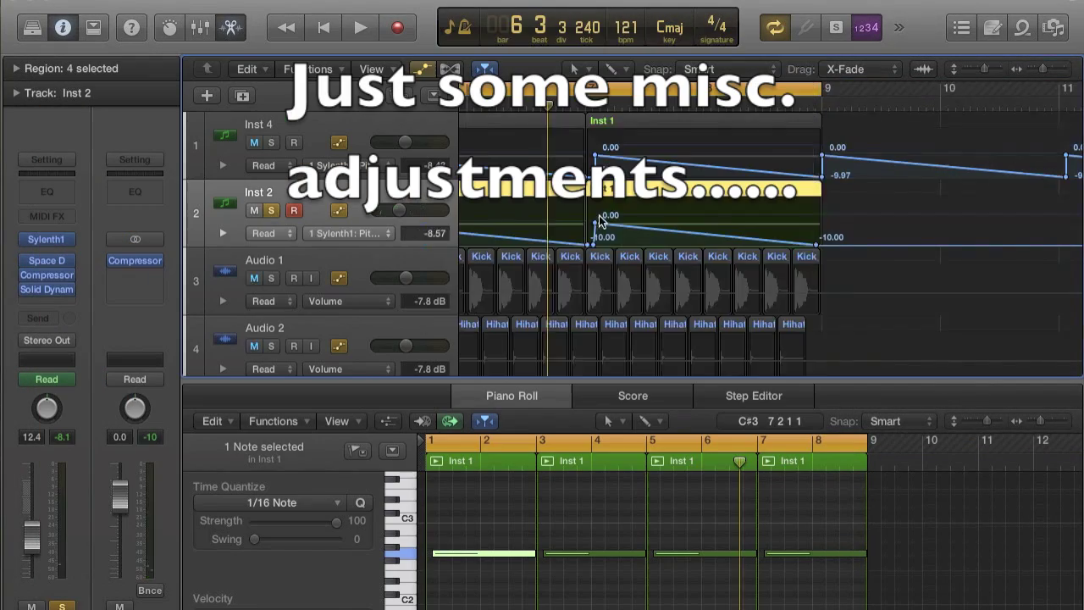
Step: Unsolo Inst 2, check the settings in its Sylenth1 and close the plug-in
{"action": "left_click", "coordinate": [271, 212]}
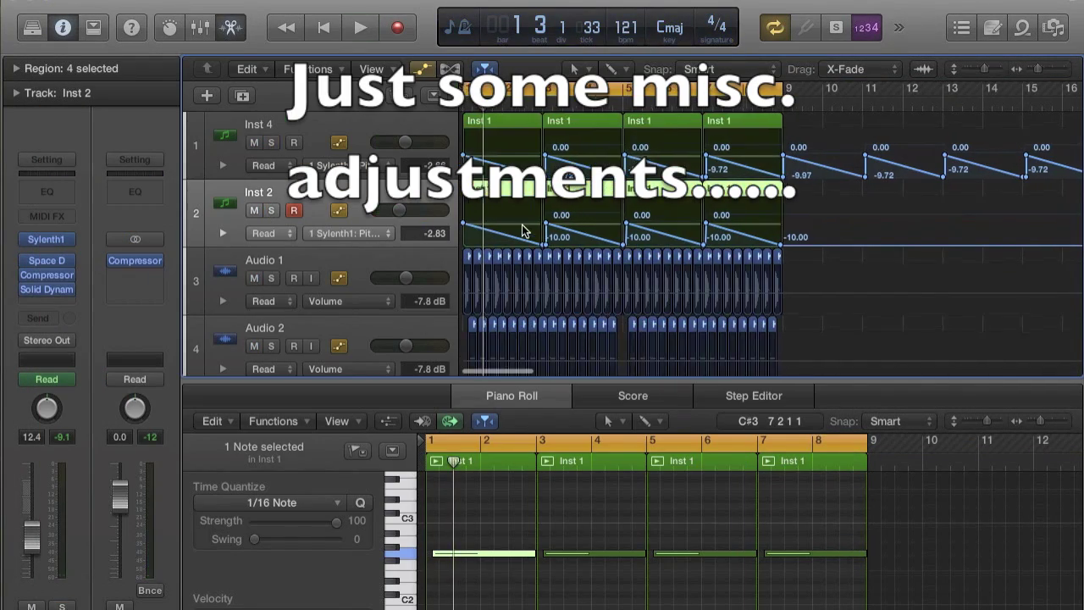
{"action": "left_click", "coordinate": [47, 241]}
{"action": "left_click", "coordinate": [54, 39]}
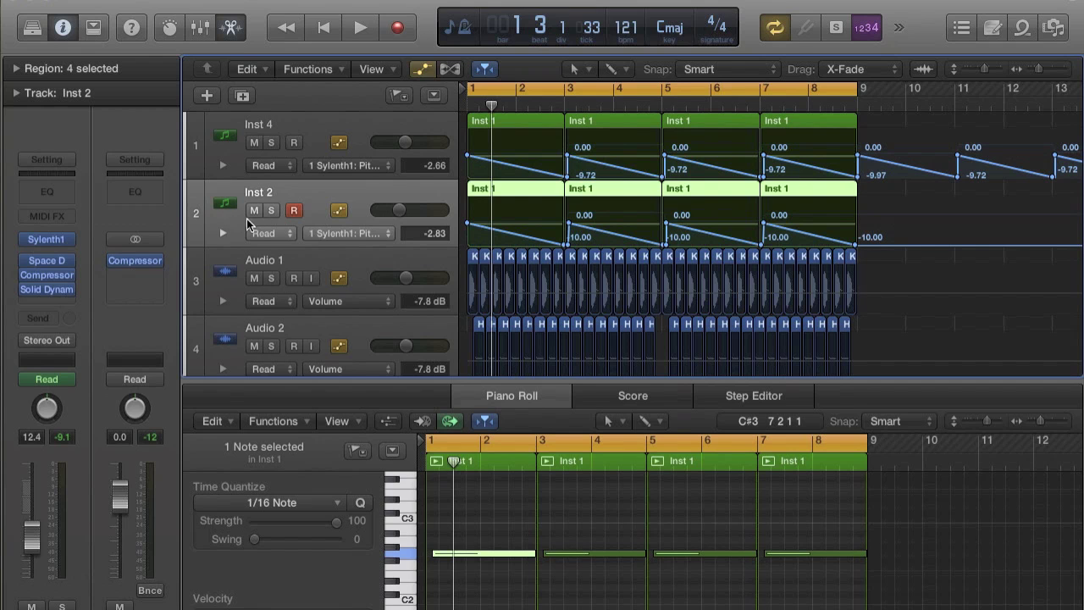
Step: Mute Inst 2, hide the track automation and audition Inst 4 with the full mix
{"action": "left_click", "coordinate": [255, 211]}
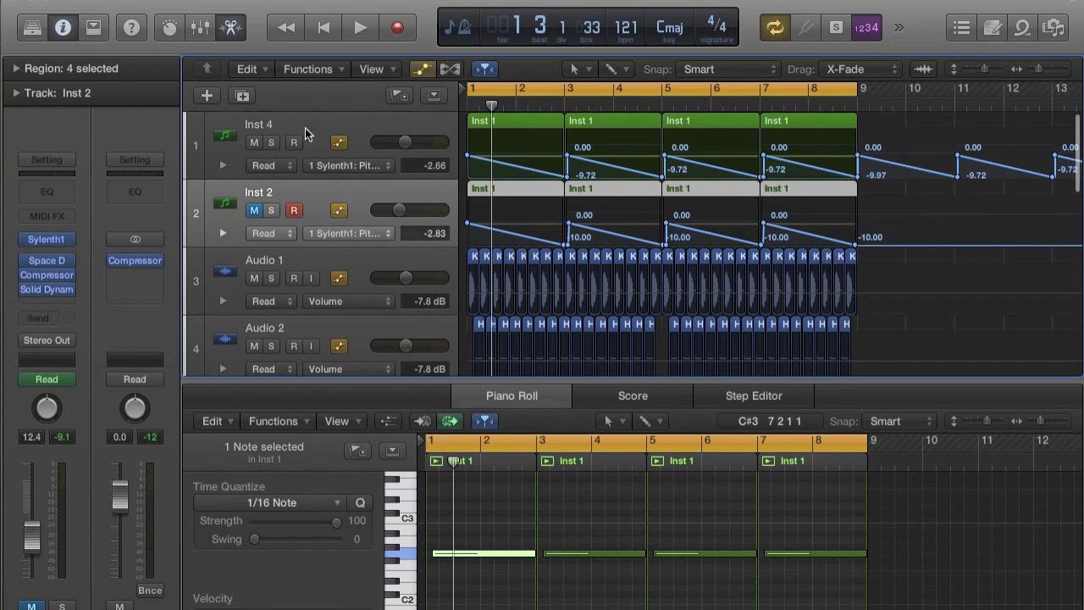
{"action": "scroll", "coordinate": [666, 287], "scroll_direction": "down", "scroll_amount": 2}
{"action": "key", "text": "z"}
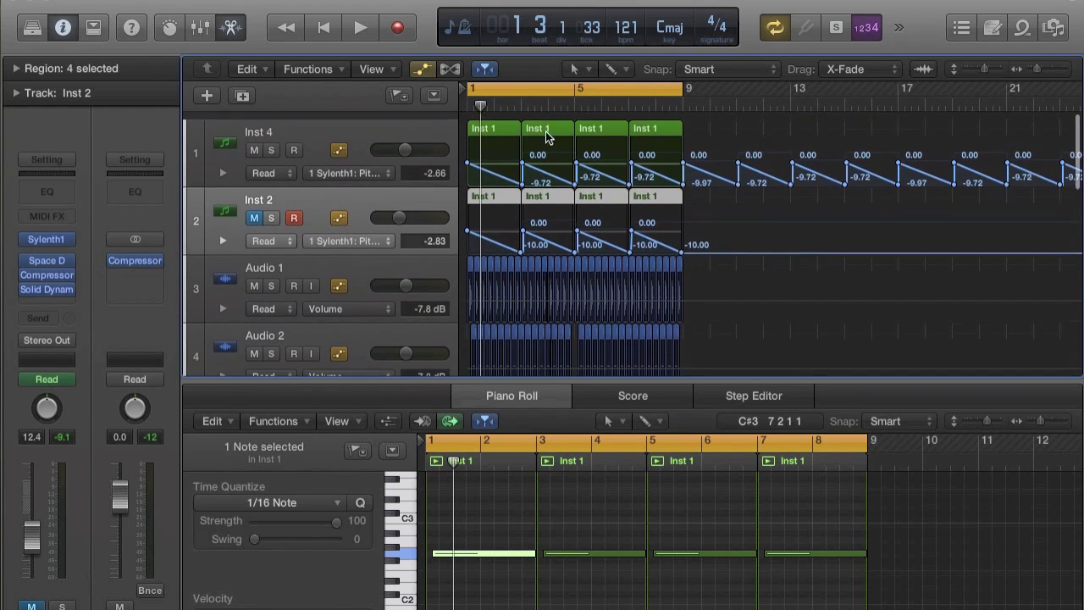
{"action": "left_click", "coordinate": [711, 232]}
{"action": "key", "text": "space"}
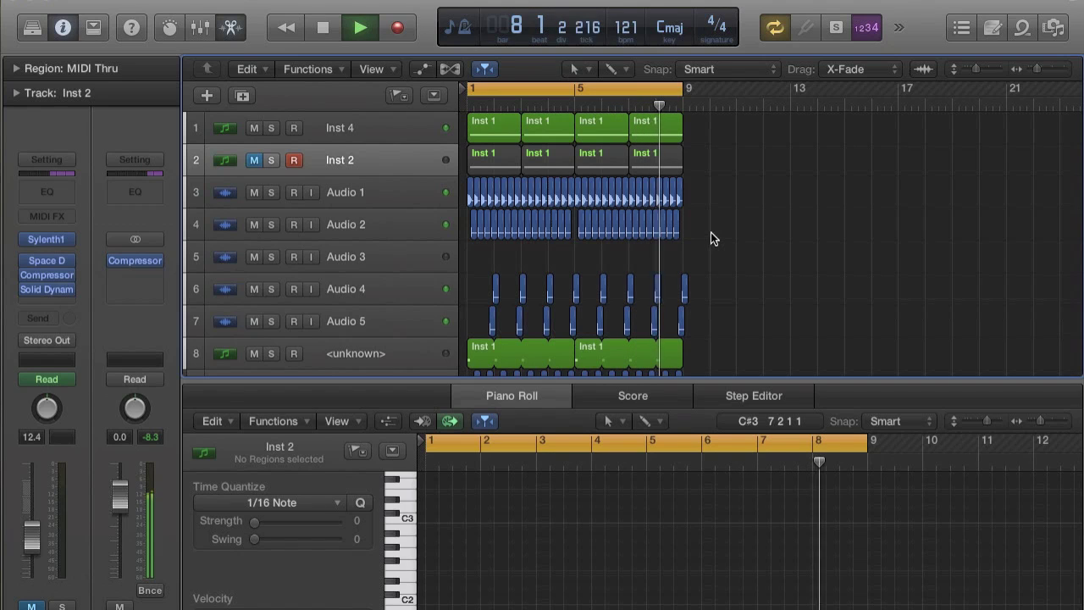
{"action": "key", "text": "space"}
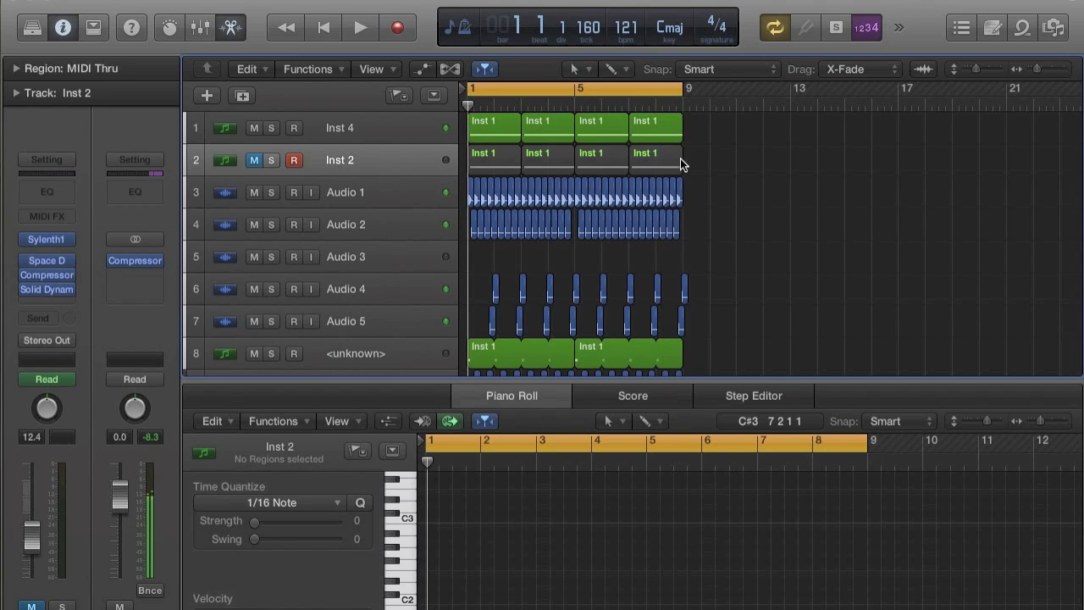